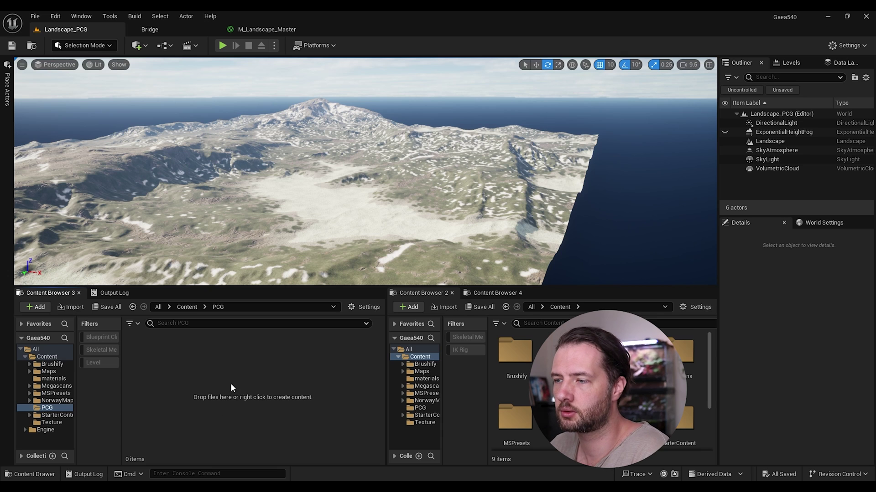
Step: Enable the PCG Framework, External Data Interop and Geometry Script Interop plugins, accepting beta warnings, and restart
click(56, 16)
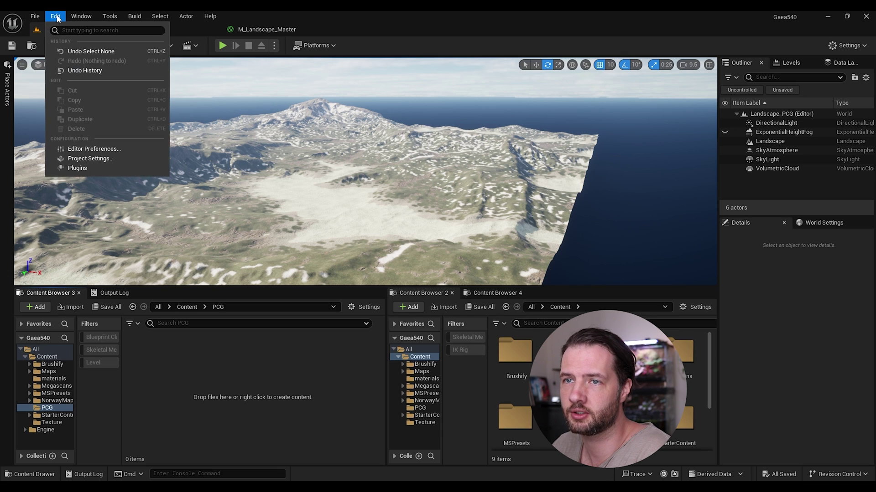
click(92, 170)
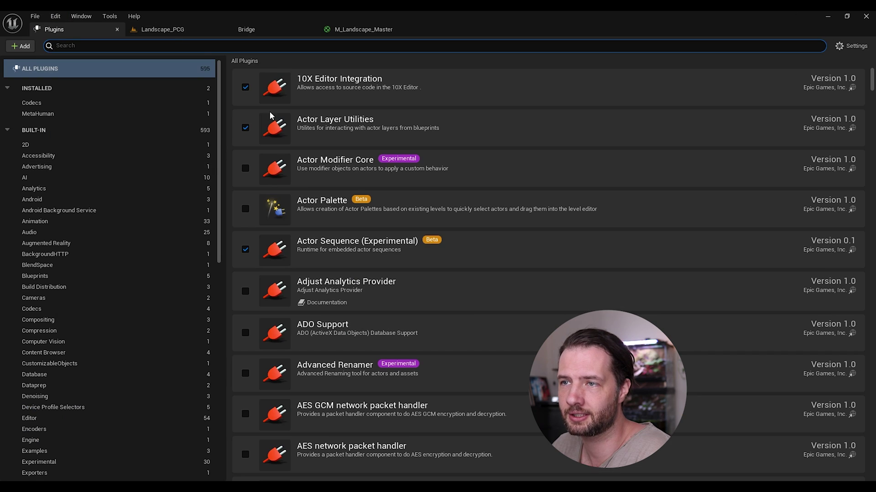
text(pcg)
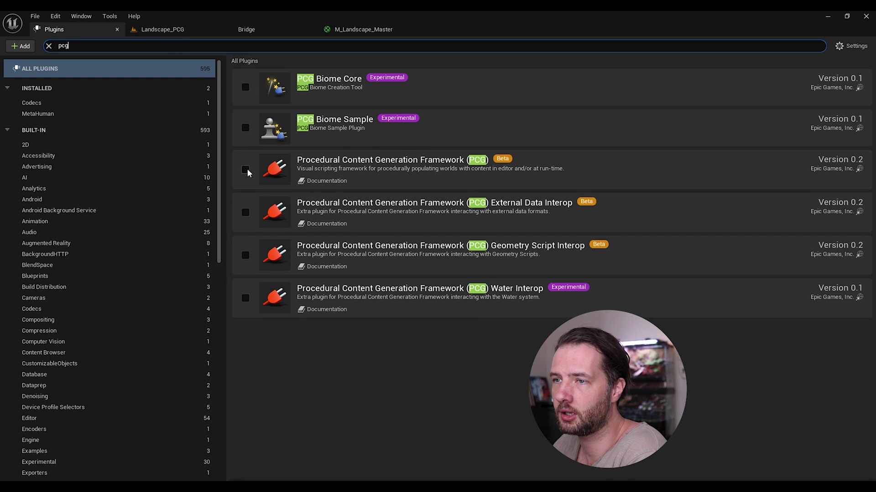
click(246, 170)
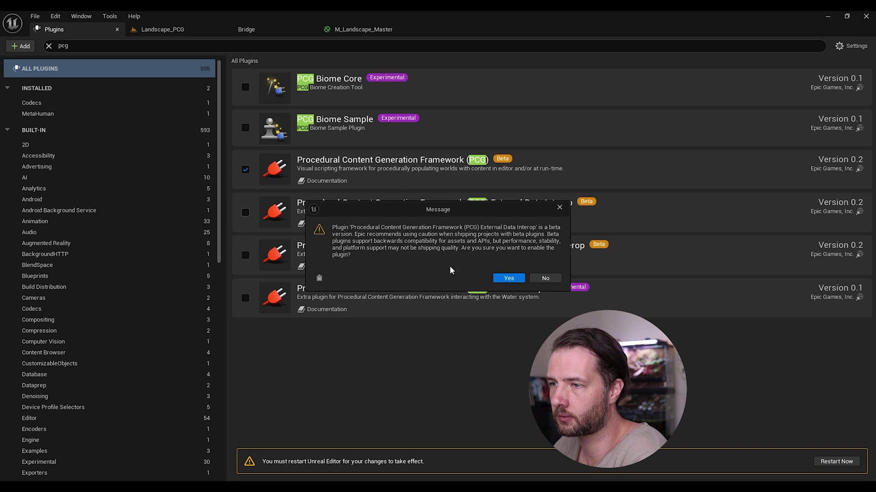
click(505, 278)
click(246, 255)
click(506, 278)
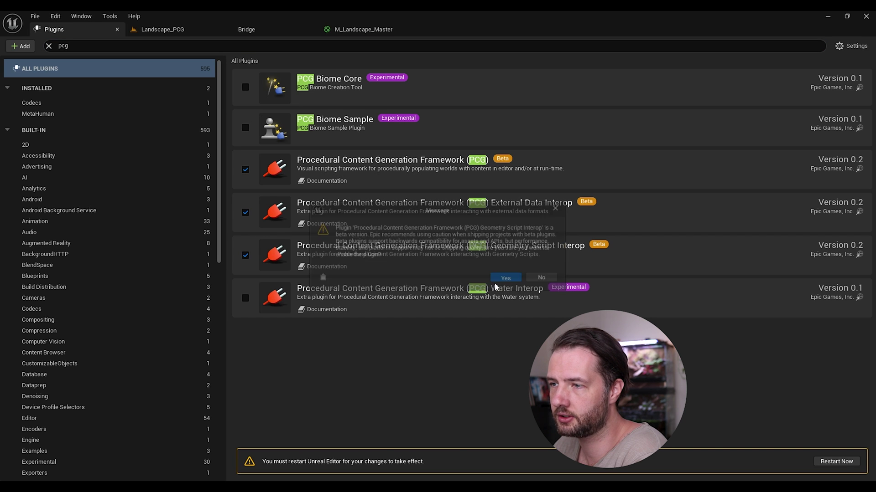
click(246, 298)
click(839, 462)
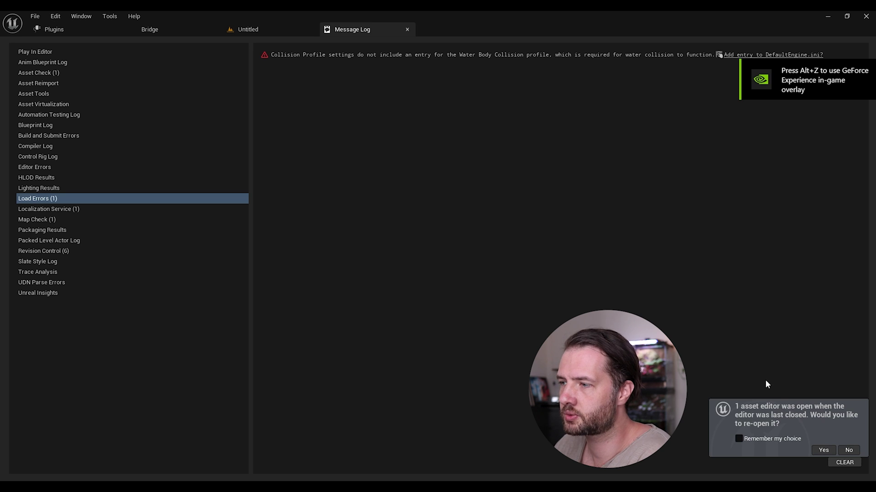
Step: Add the Water Body Collision entry to DefaultEngine.ini and dismiss the prompt to return to Landscape_PCG
click(777, 55)
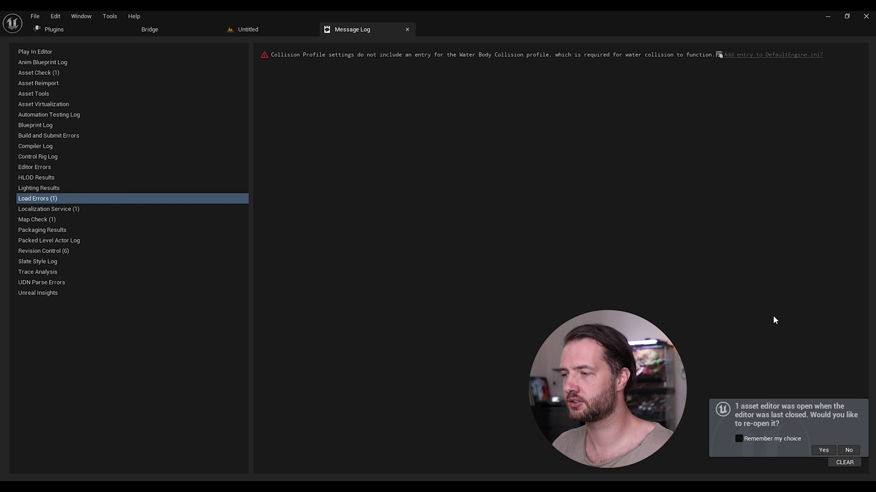
click(823, 450)
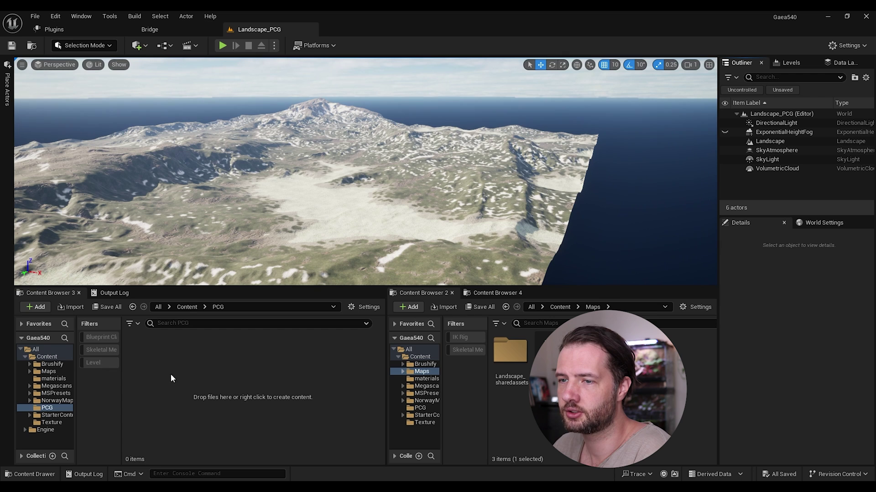
Step: Bring up the content creation menu inside the empty PCG folder of Content Browser 3
click(208, 377)
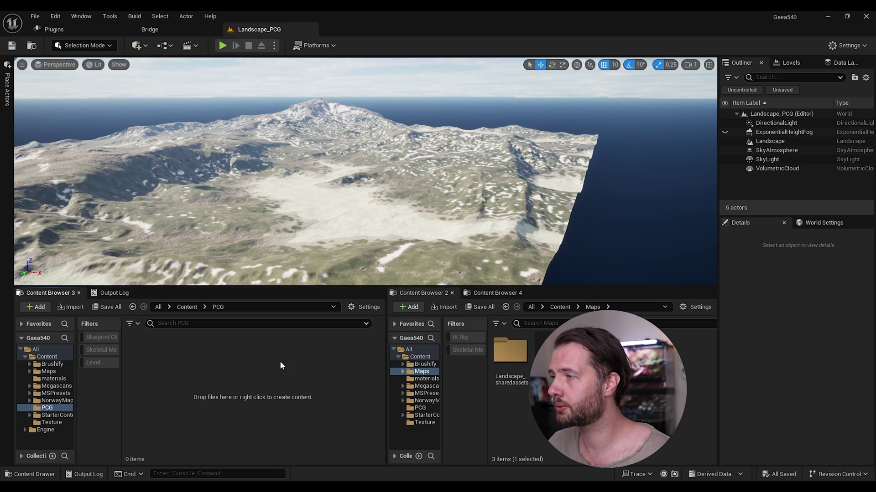
right_click(194, 367)
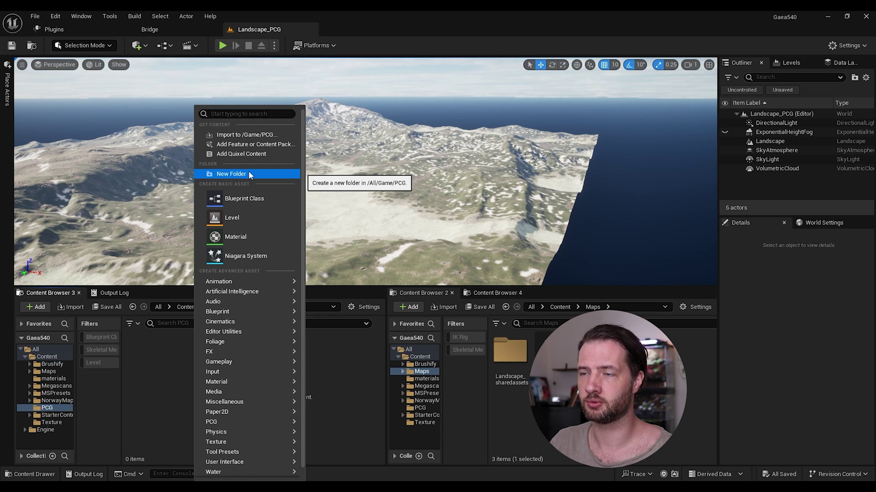
Step: Create a new folder named Struct inside the PCG folder
click(249, 175)
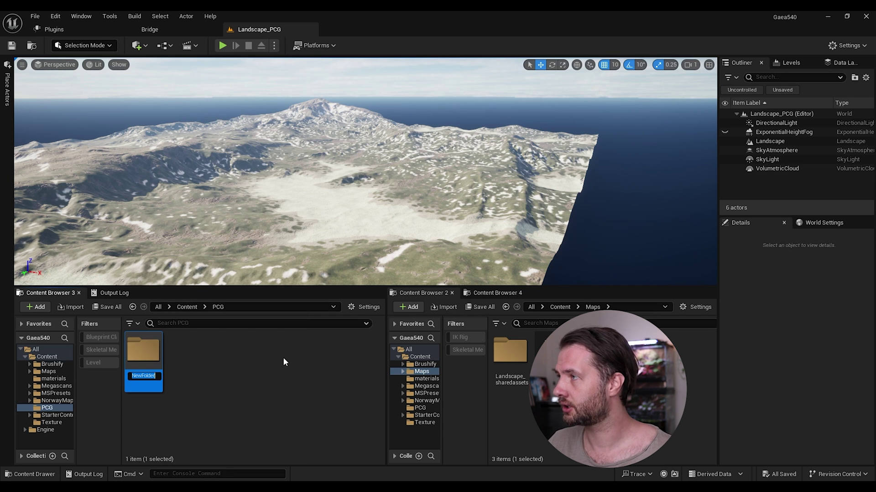
text(Strut)
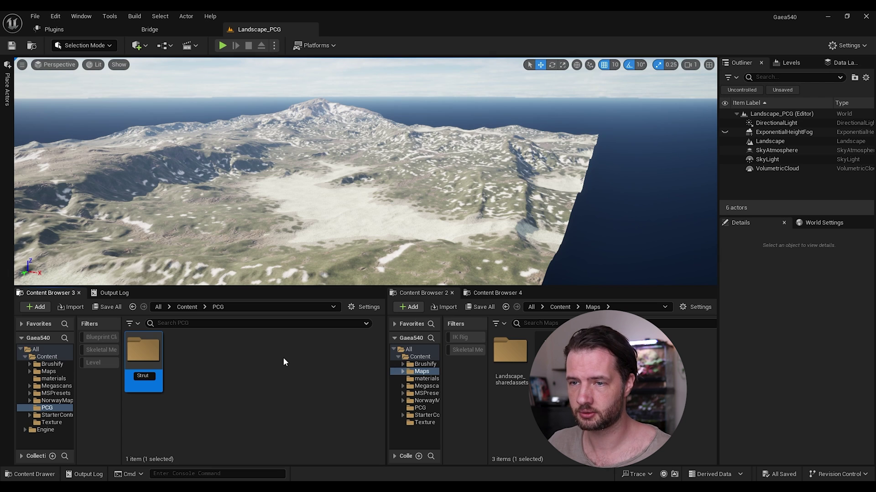
key(BackSpace)
key(BackSpace)
text(uct)
key(Return)
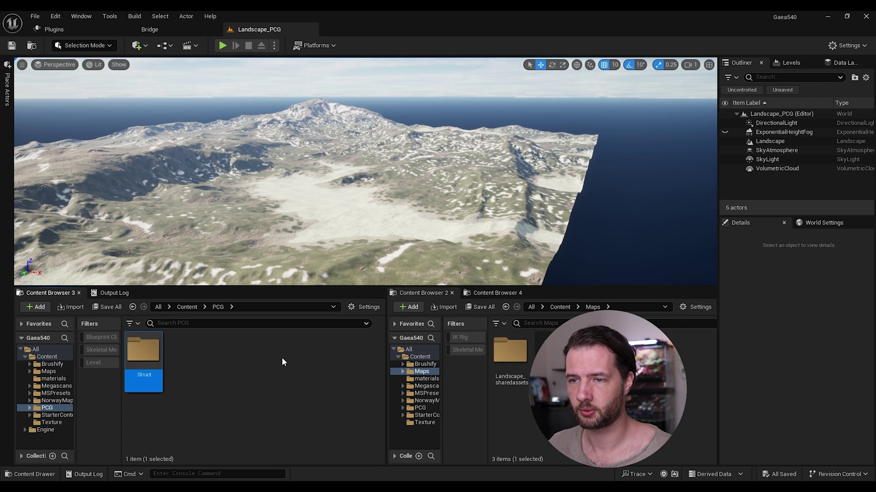
Step: Inside Struct, create a Blueprint Structure asset named MeshInformation
double_click(160, 360)
right_click(179, 380)
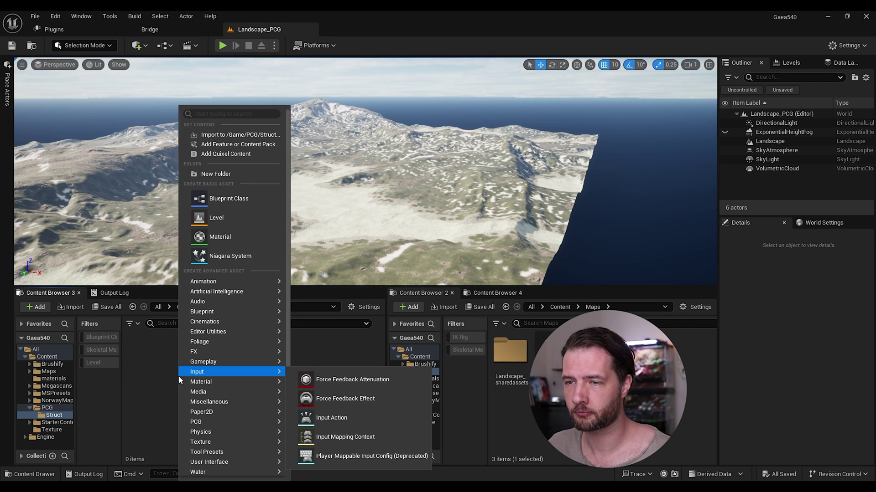
mouse_move(211, 313)
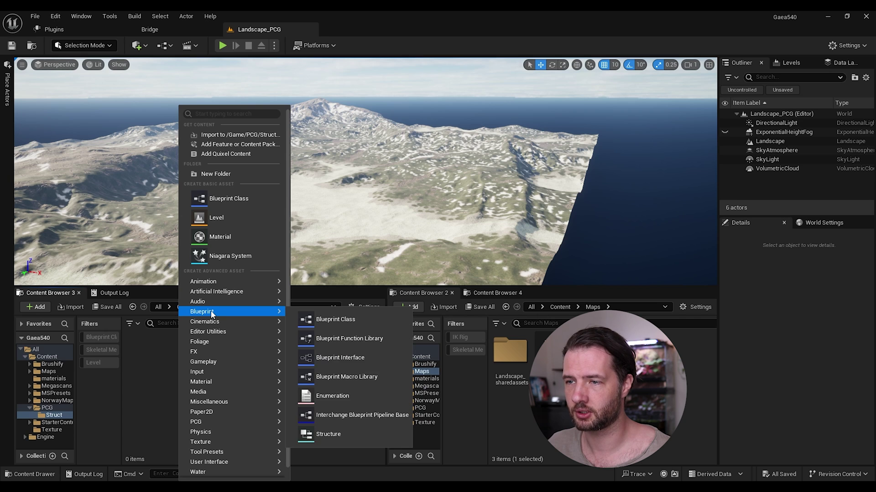
click(330, 435)
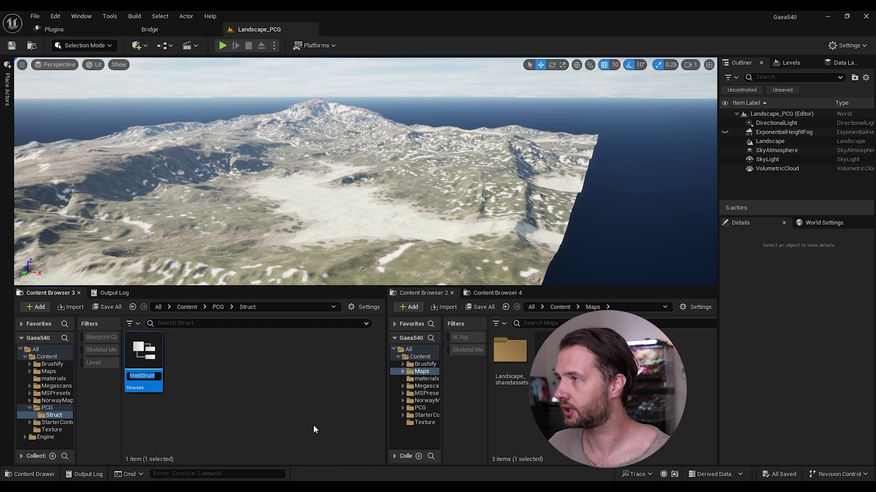
text(Me)
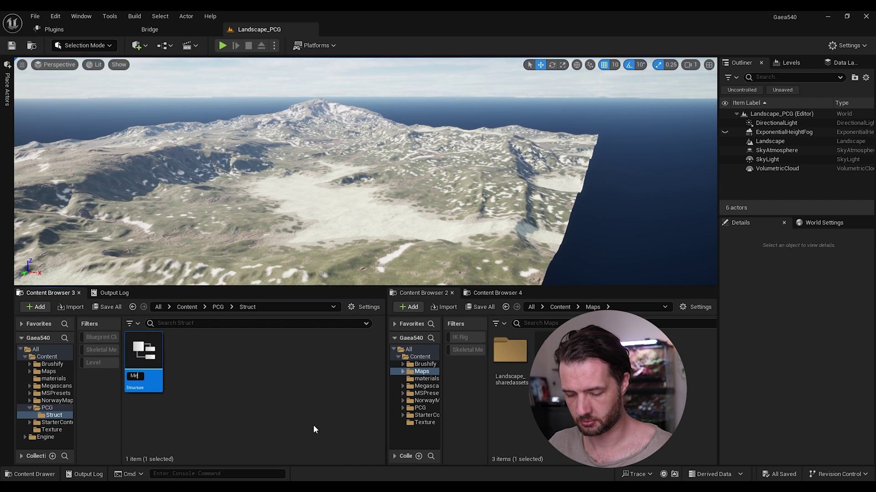
text(shInformation)
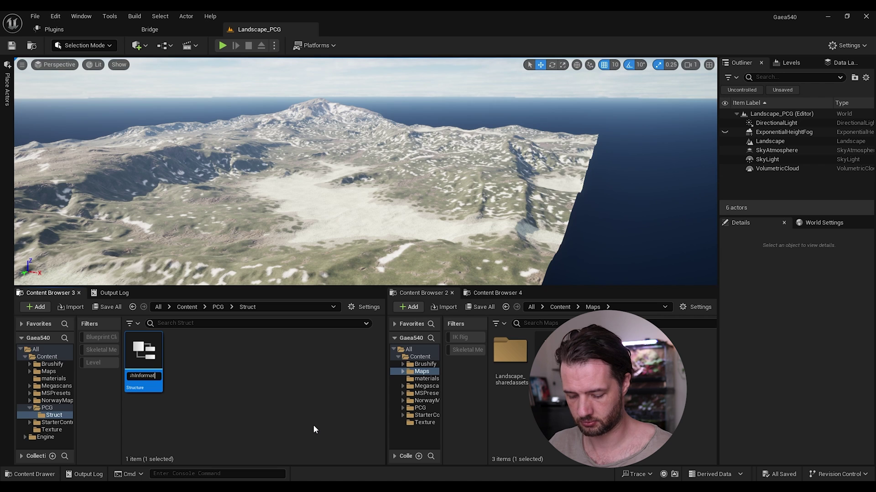
key(Return)
Step: Open MeshInformation, save it, and add two more member variables
double_click(142, 355)
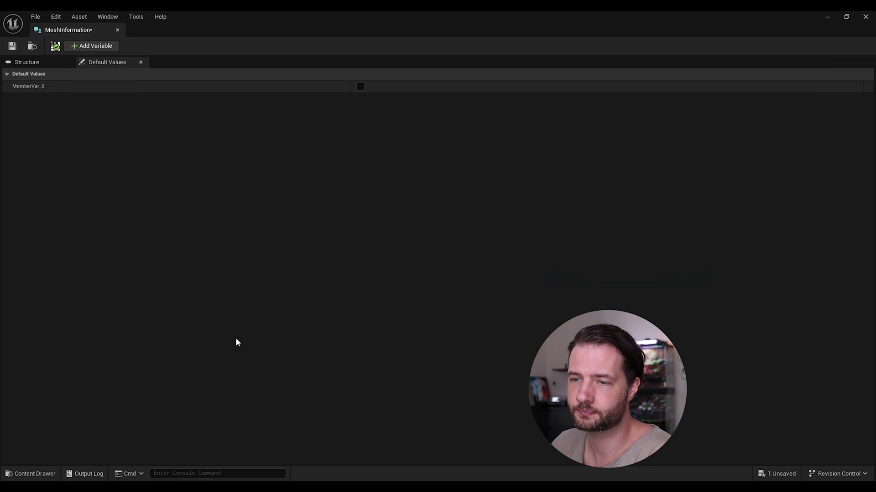
click(12, 45)
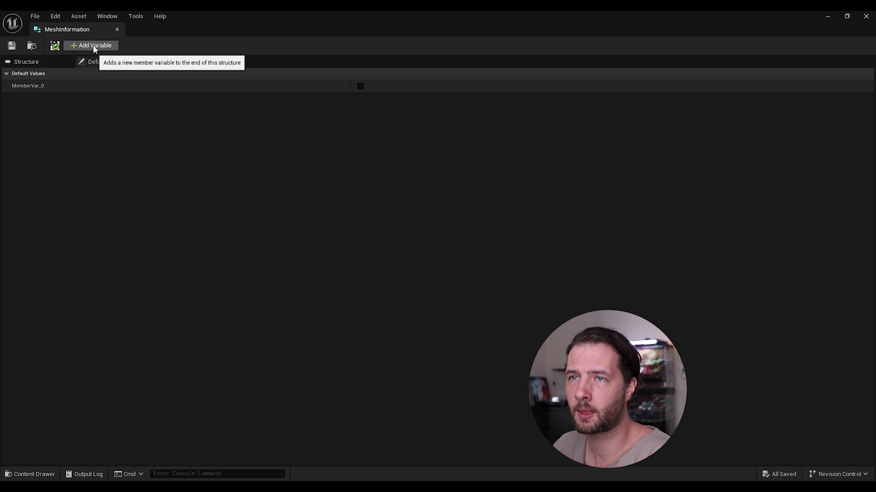
click(94, 46)
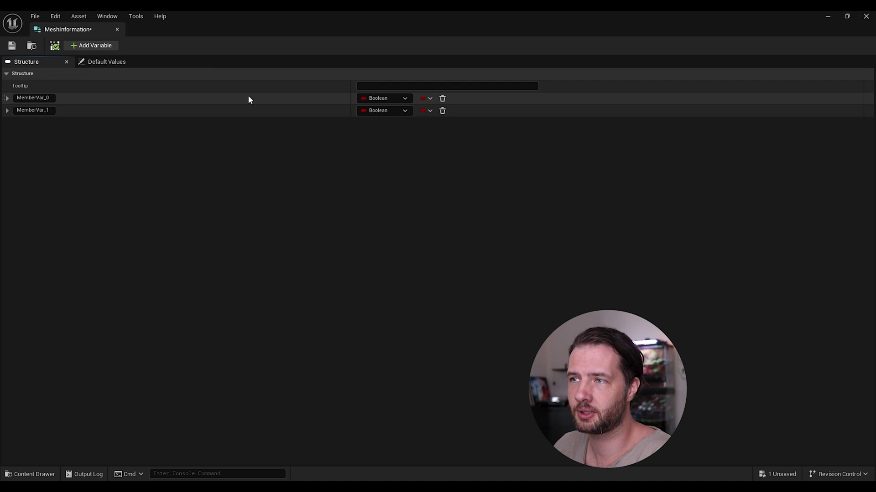
click(80, 45)
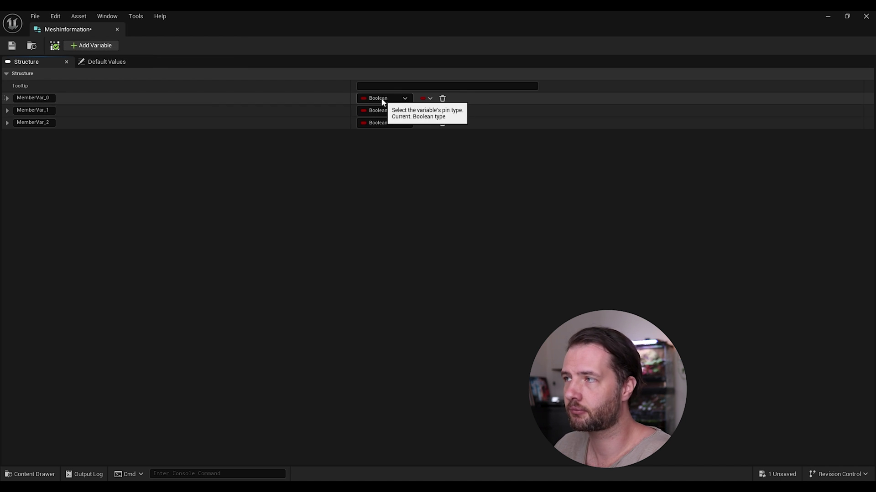
Step: Rename the first member to Mesh and make it a Static Mesh object reference
click(50, 98)
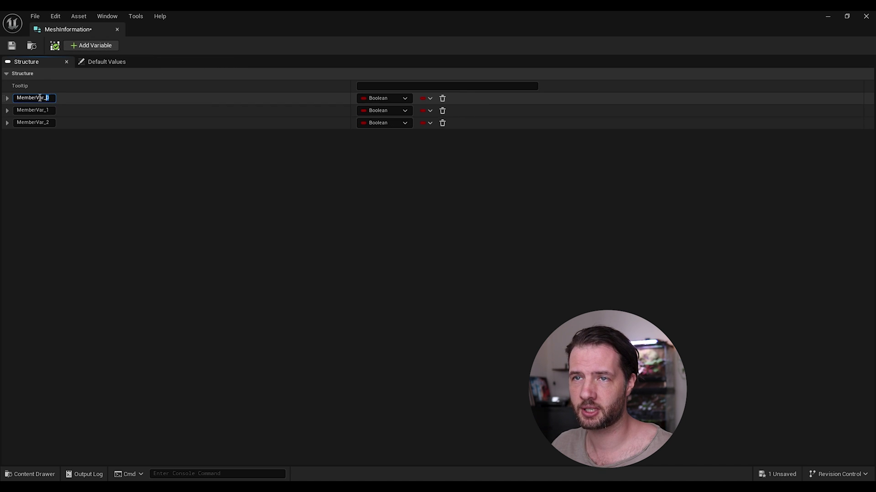
text(Mesh)
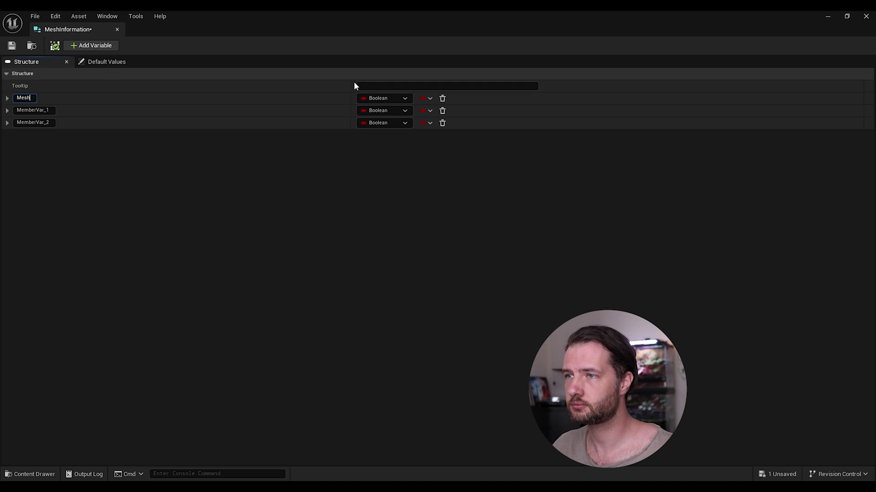
click(381, 99)
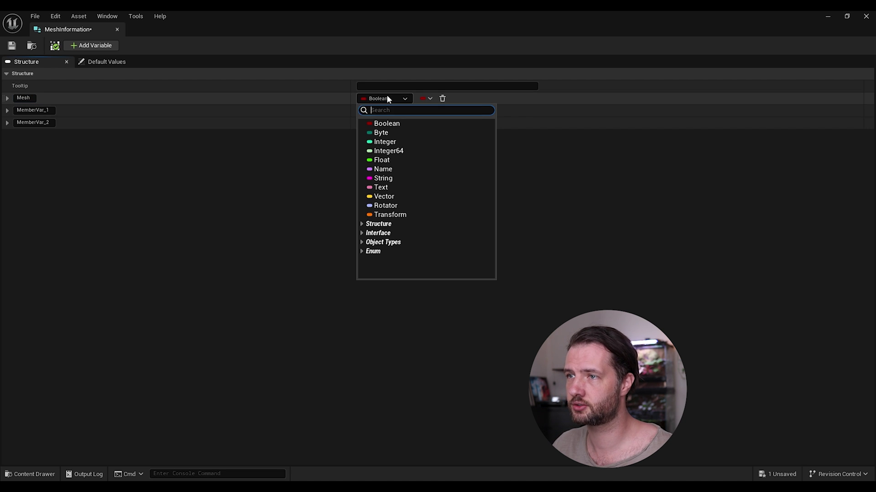
text(static)
mouse_move(428, 203)
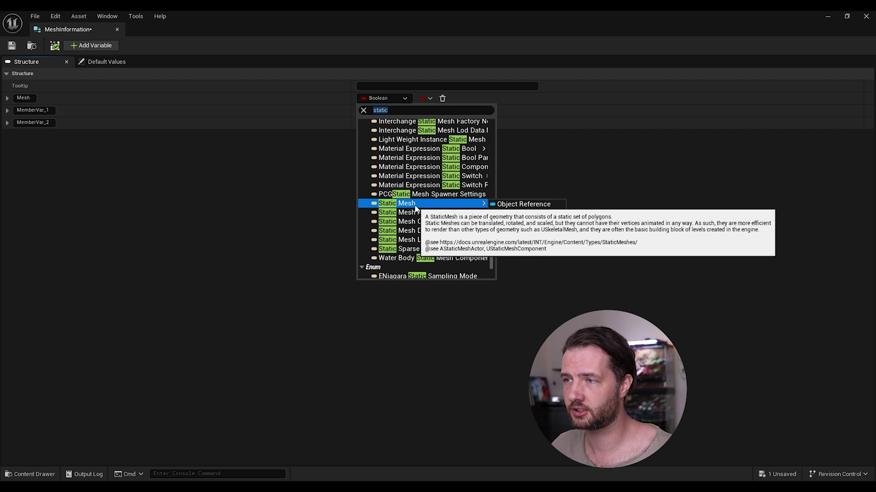
click(539, 203)
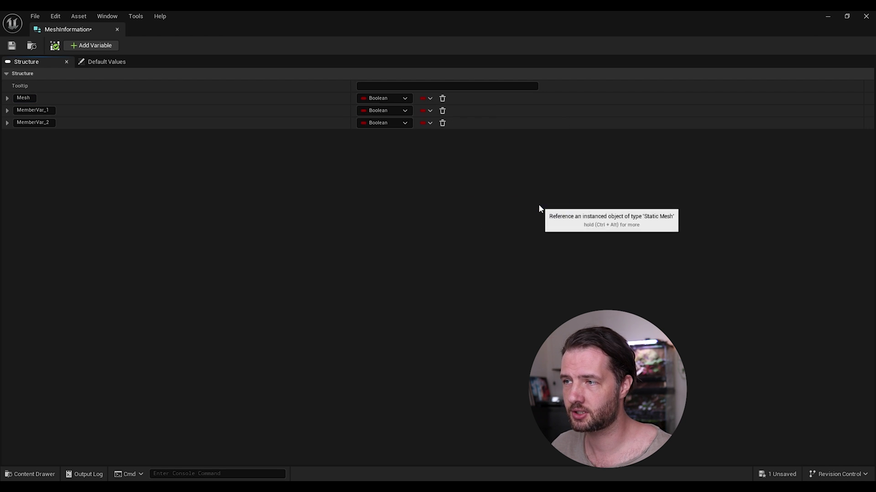
Step: Rename the second member to Scale and make it a Float
click(44, 111)
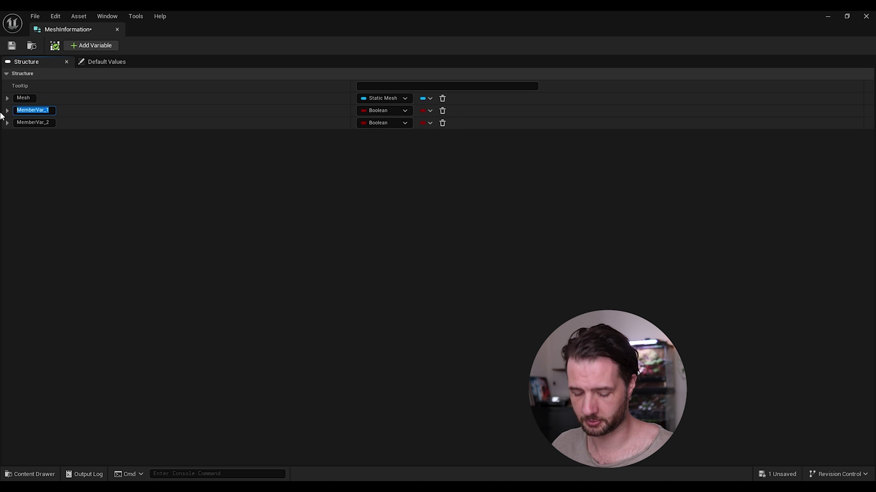
text(Scale)
key(Return)
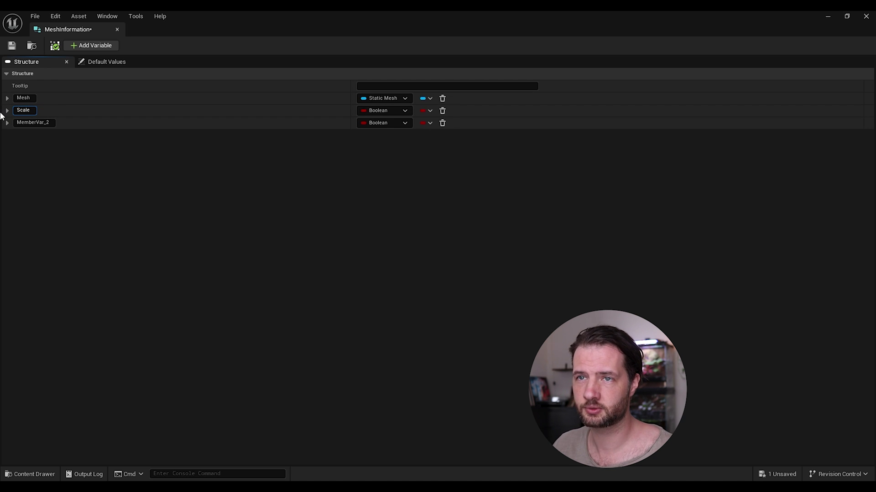
click(395, 111)
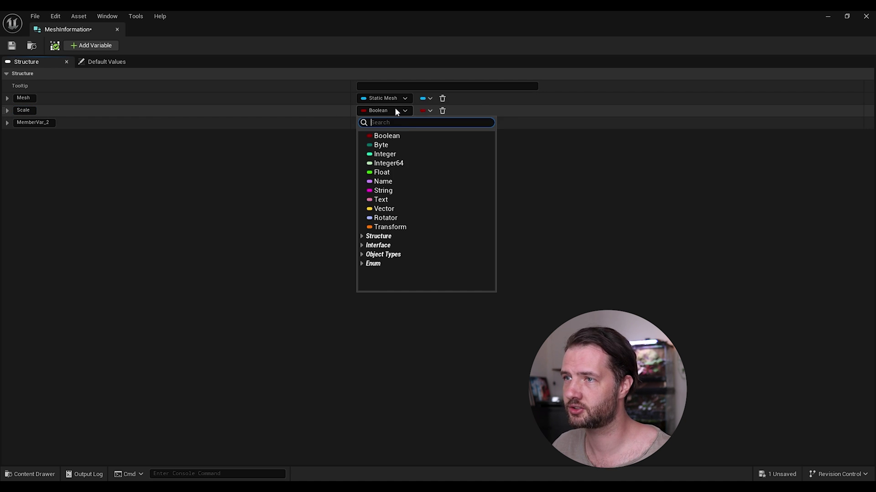
click(390, 172)
Step: Rename MemberVar_2 to Priority, make it a Float, and save the struct
click(45, 122)
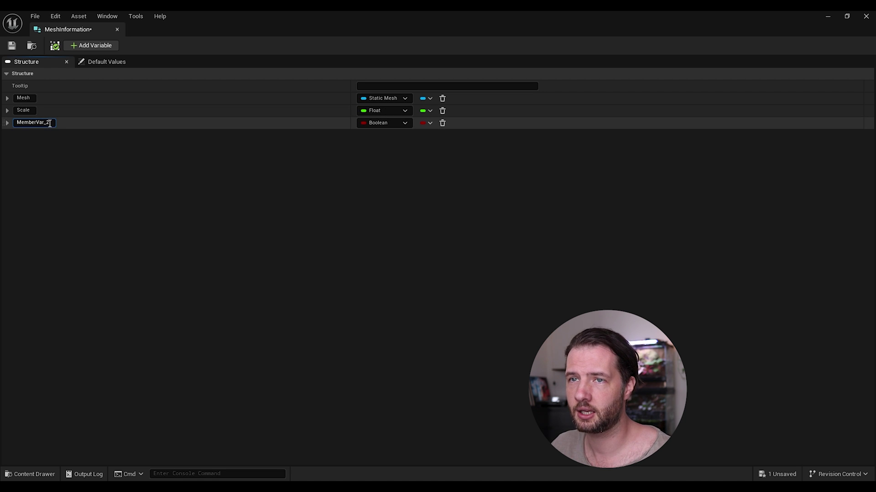
double_click(50, 123)
text(Priori)
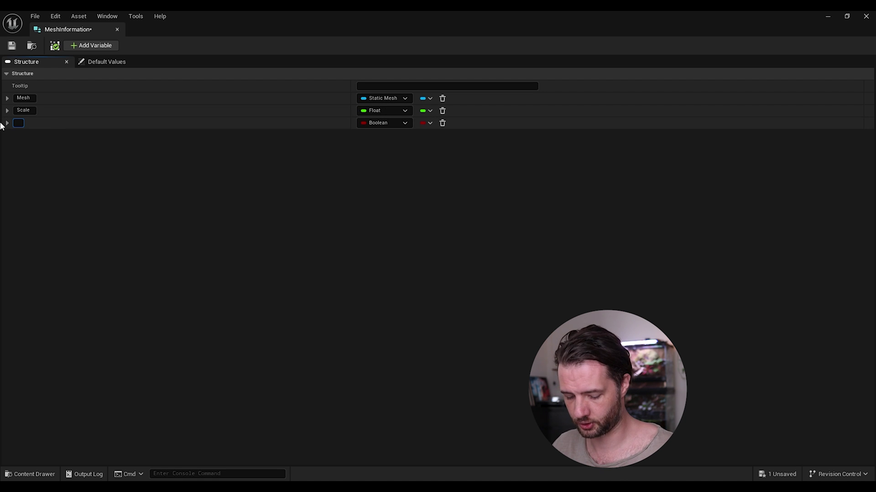
text(ty)
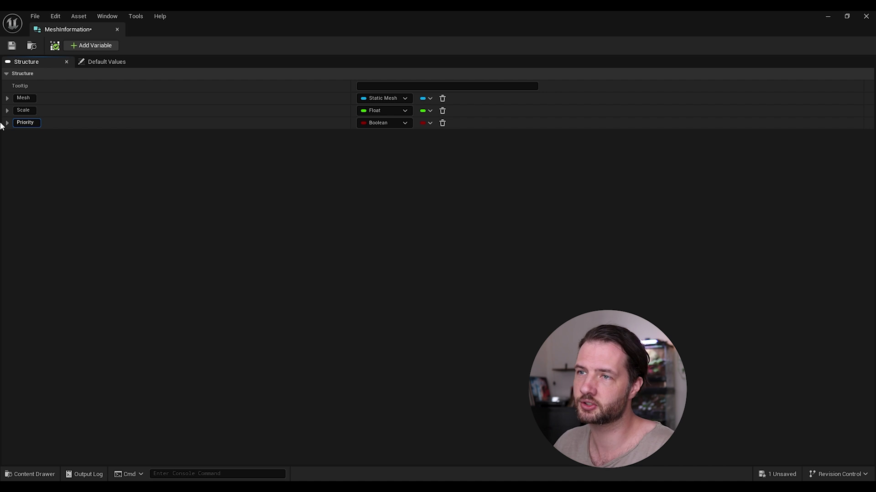
click(232, 170)
click(390, 124)
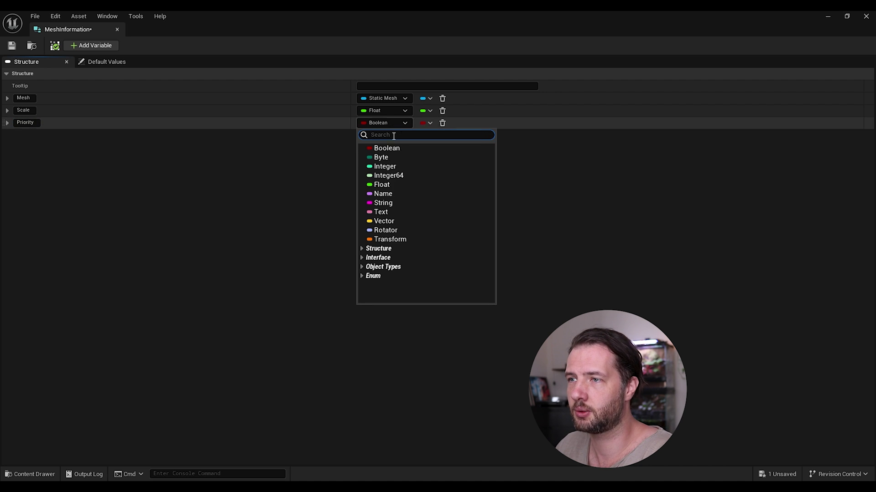
click(383, 185)
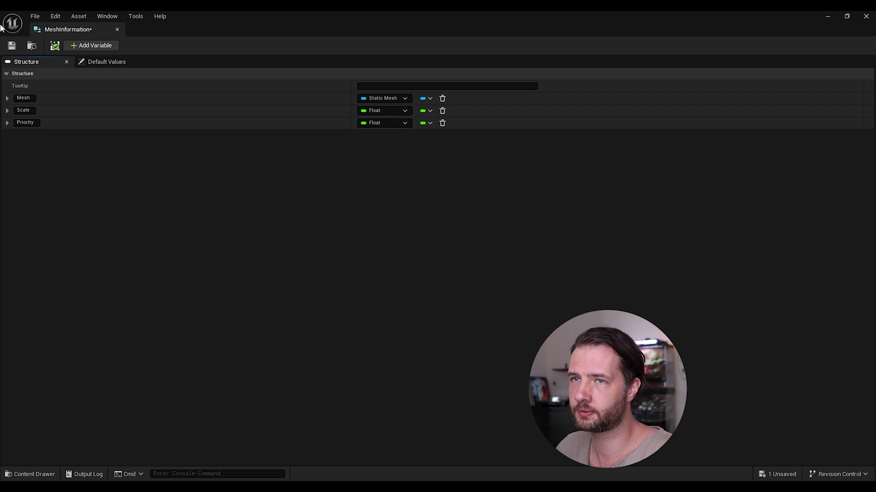
click(11, 45)
Step: Set the default Mesh to SM_NorwayMaple_Field_01 and default Scale to 1, then save
click(102, 61)
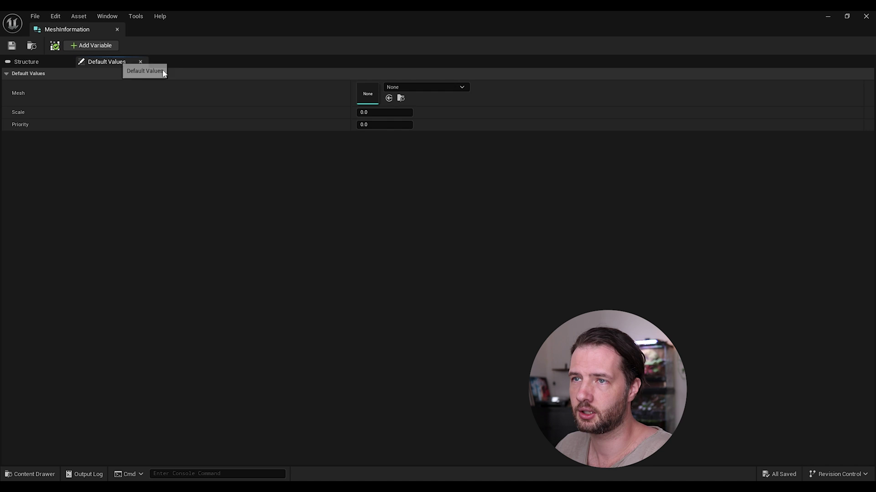
click(428, 87)
text(norw)
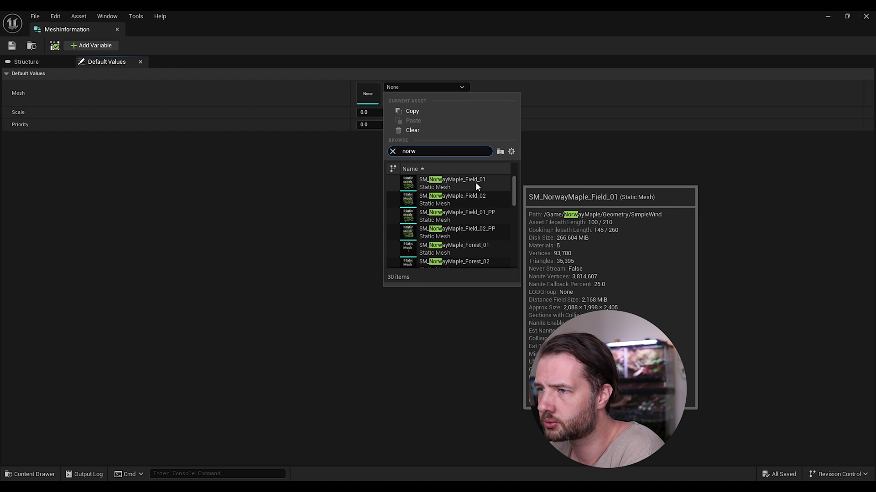
click(446, 182)
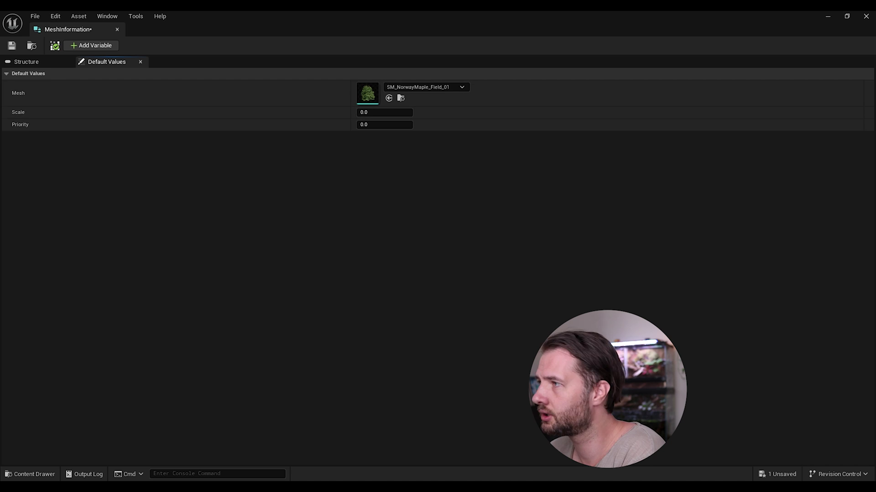
click(384, 112)
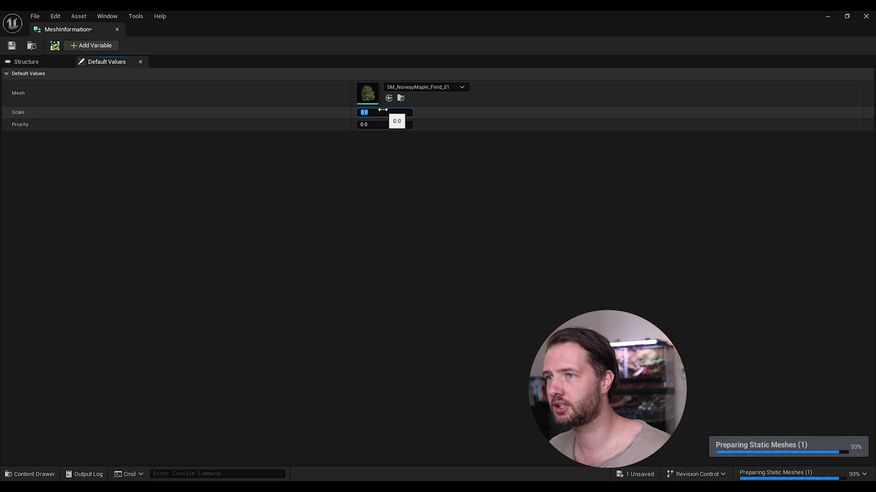
text(1)
key(Return)
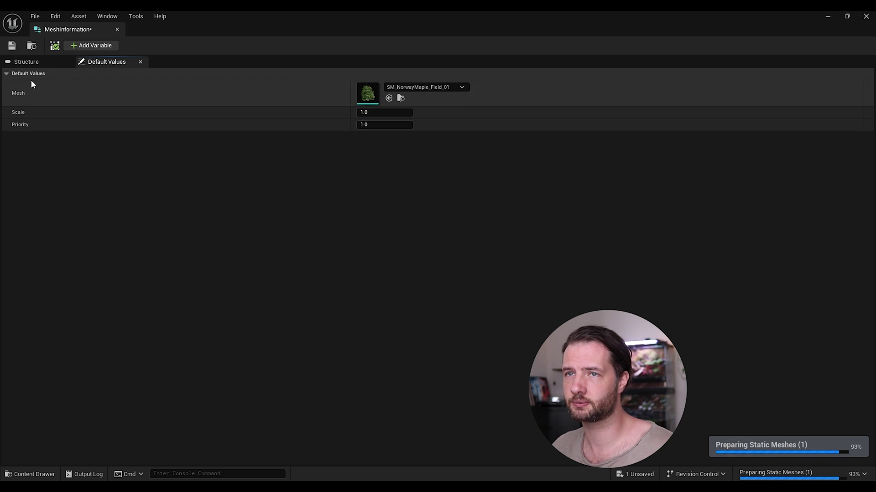
click(12, 45)
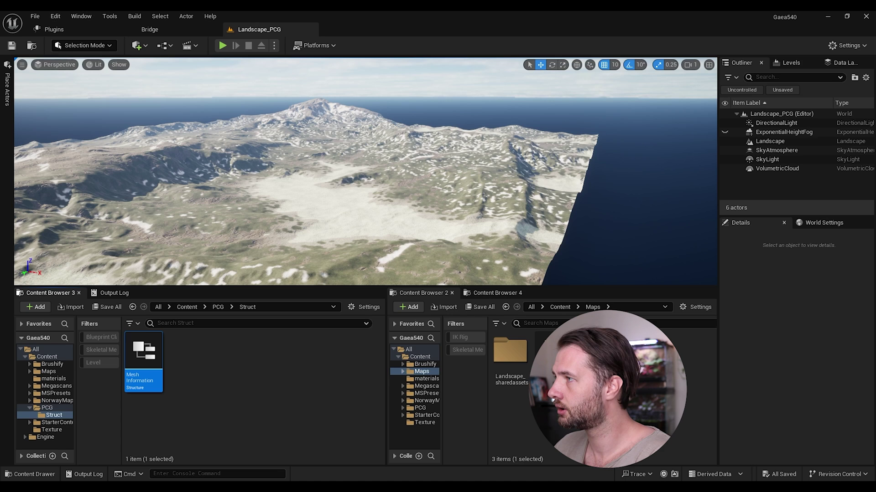
Step: Create a new folder named Data inside the PCG folder
right_click(223, 377)
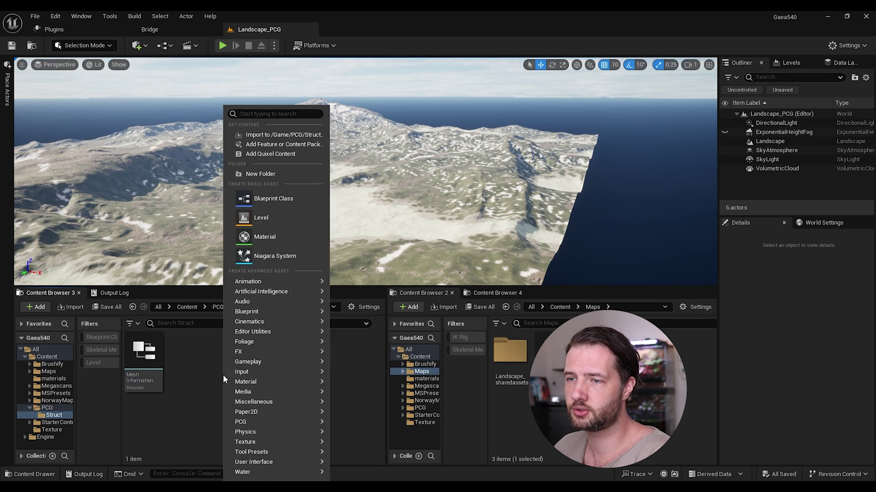
click(216, 307)
right_click(197, 365)
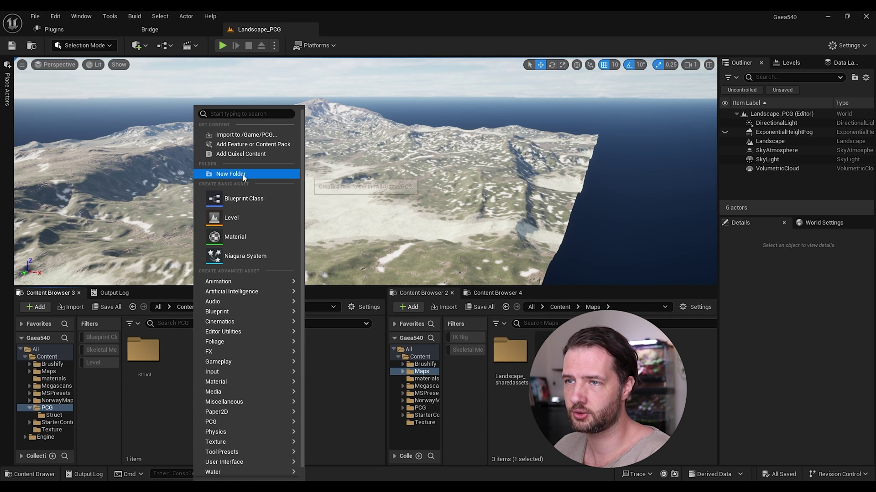
click(239, 174)
text(Data)
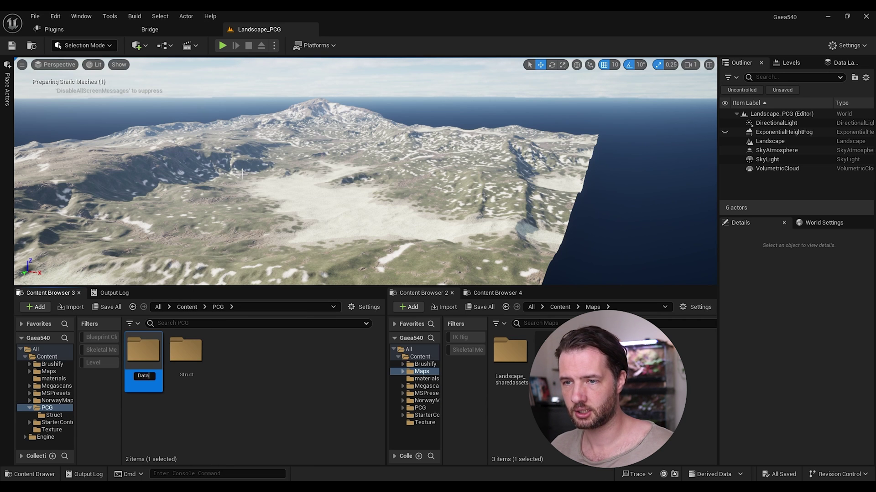
key(Return)
Step: In Data, create a PrimaryDataAsset-based Blueprint Class named ListOfMeshes
double_click(155, 351)
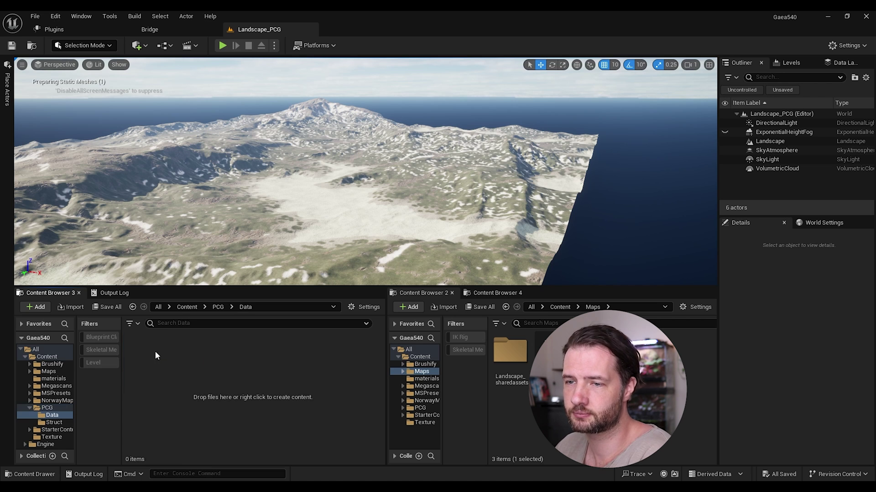
right_click(191, 360)
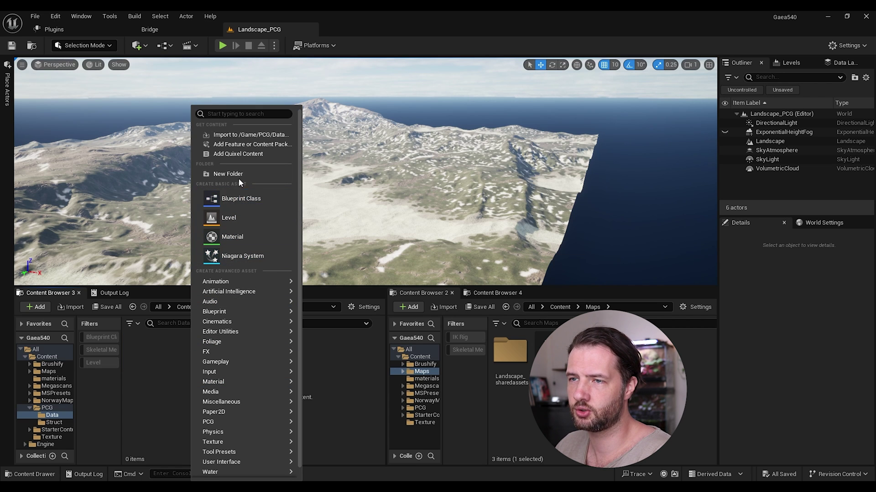
click(235, 199)
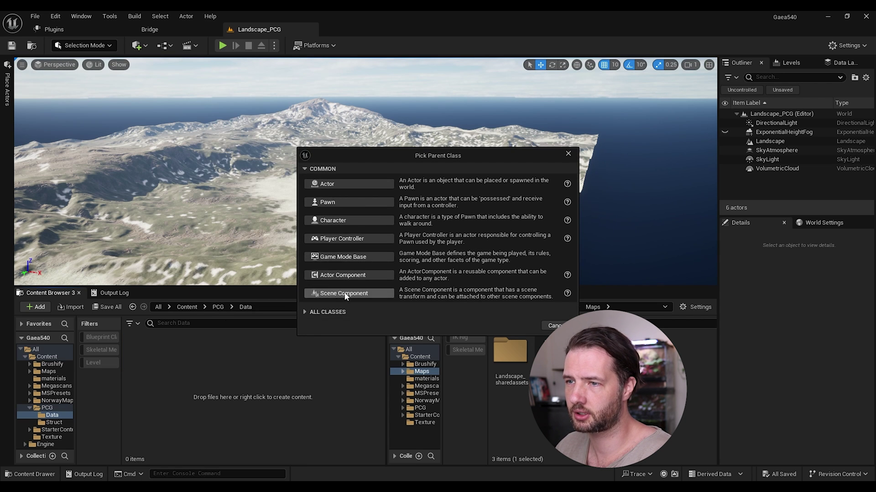
click(326, 314)
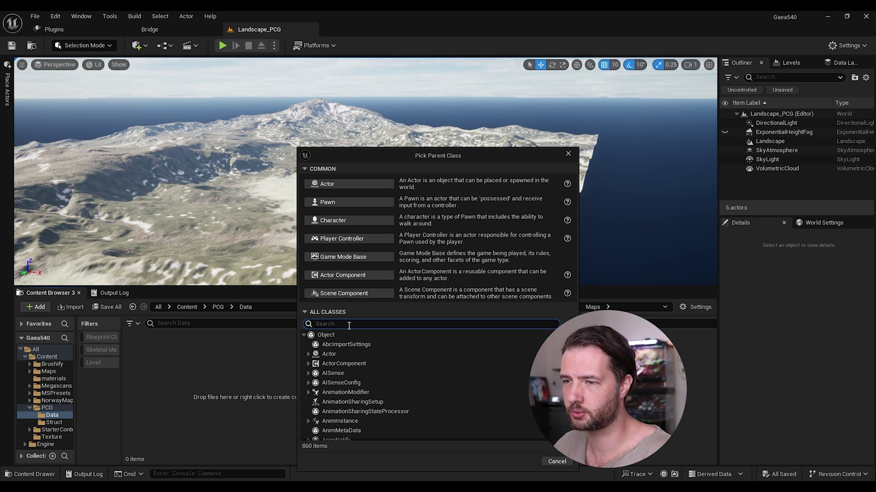
text(primary)
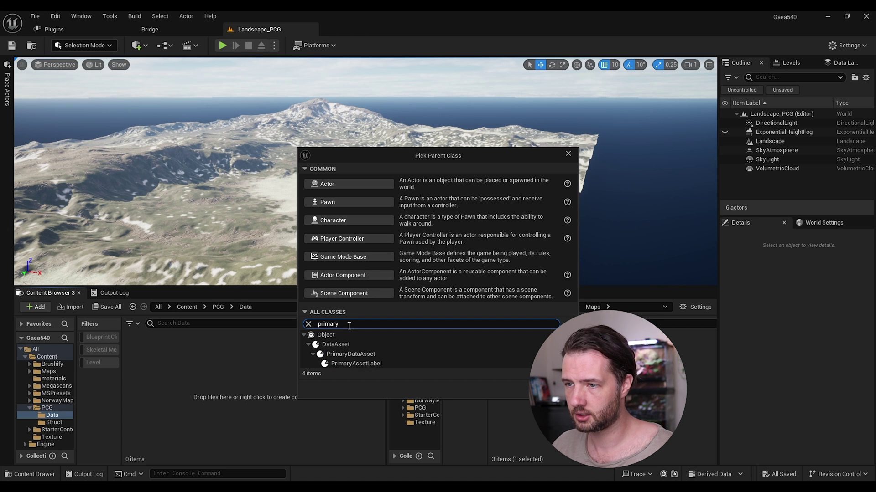
click(354, 356)
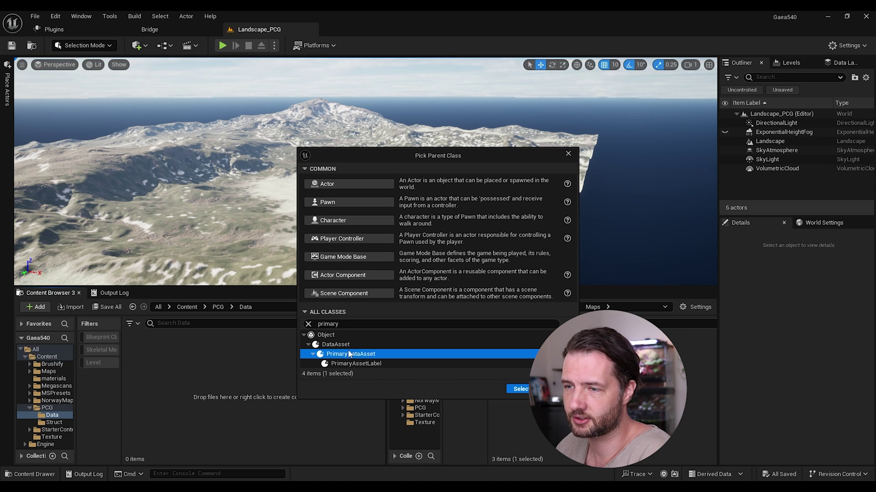
click(519, 389)
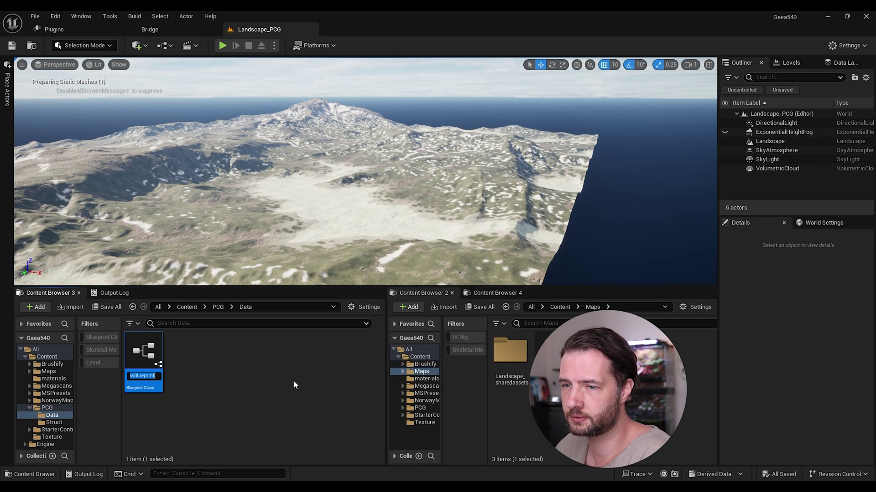
key(BackSpace)
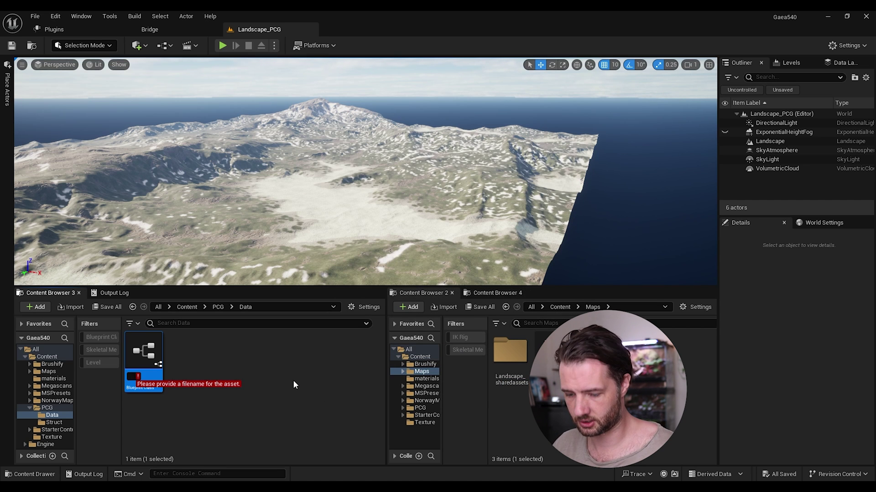
text(ListOfMeshes)
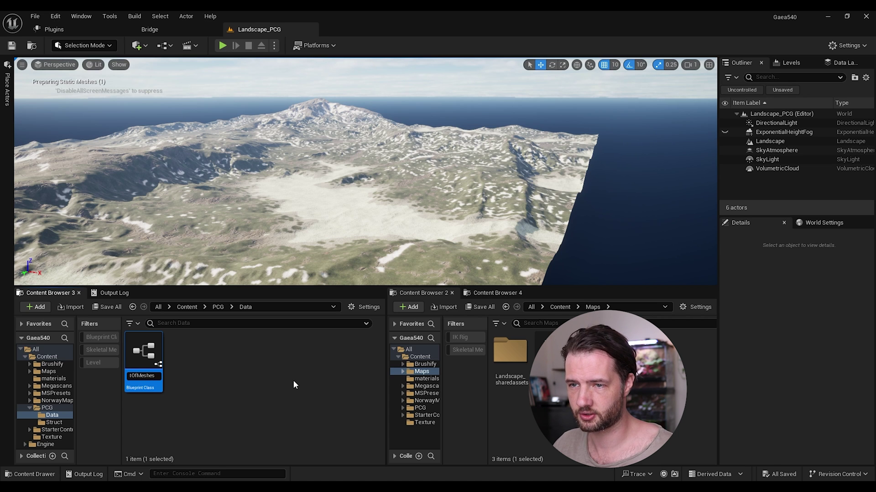
key(Return)
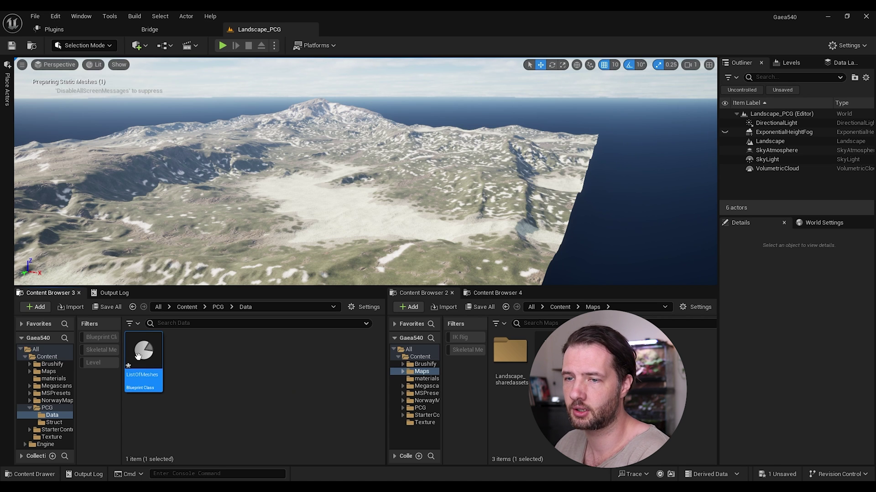
Step: In the ListOfMeshes Blueprint, add a variable ListOfMeshes of type MeshInformation
double_click(139, 358)
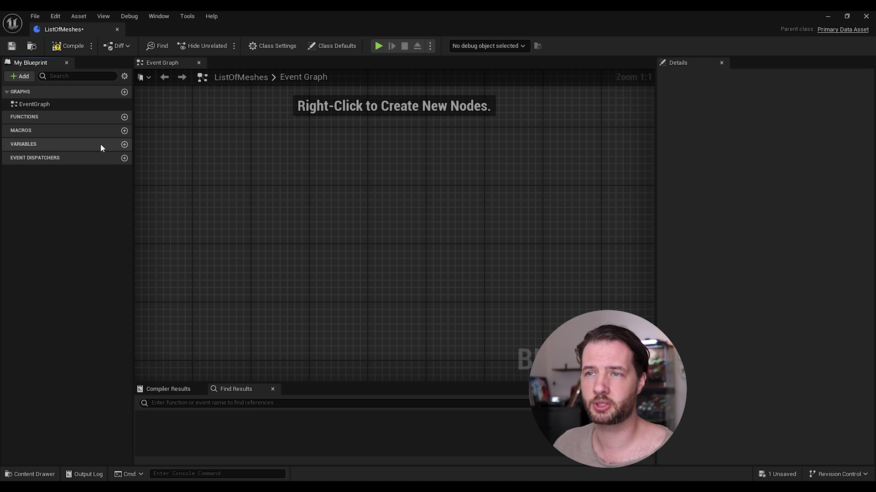
click(123, 145)
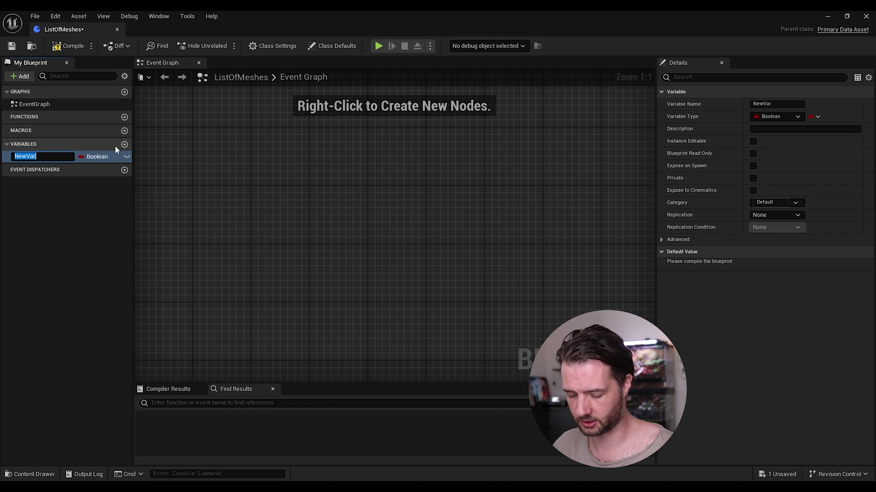
text(ListOfMeshes)
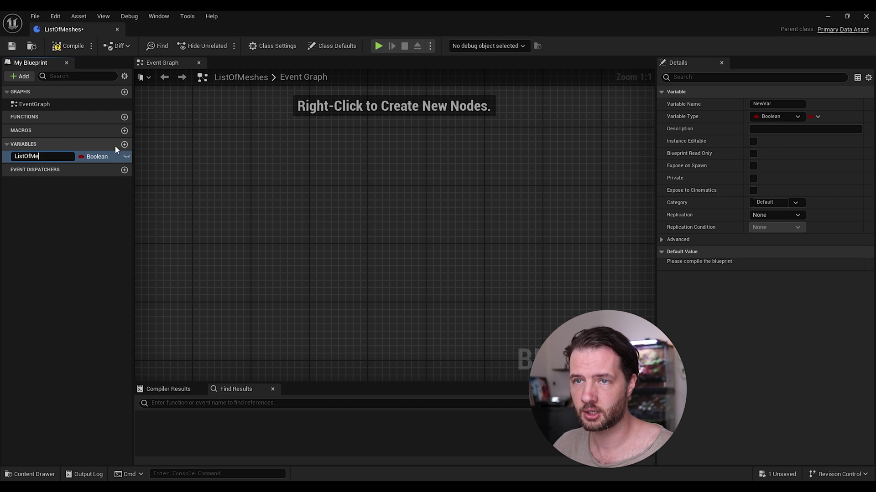
key(Return)
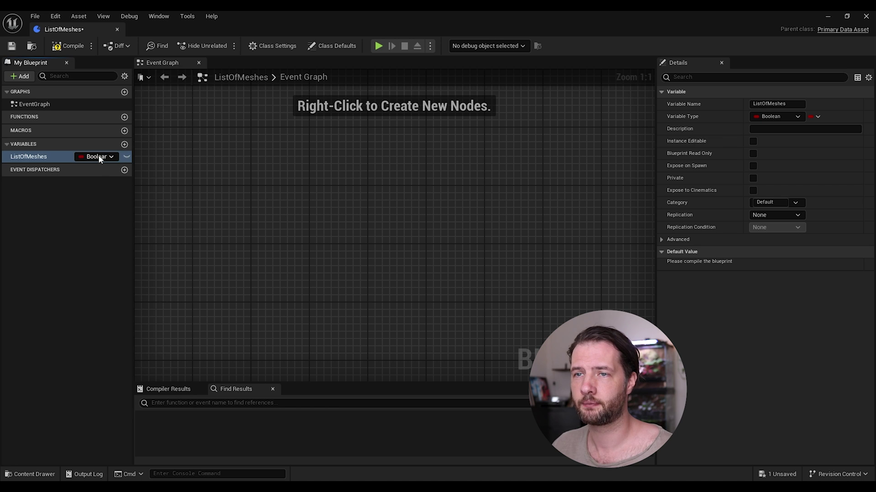
click(114, 157)
text(meshinf)
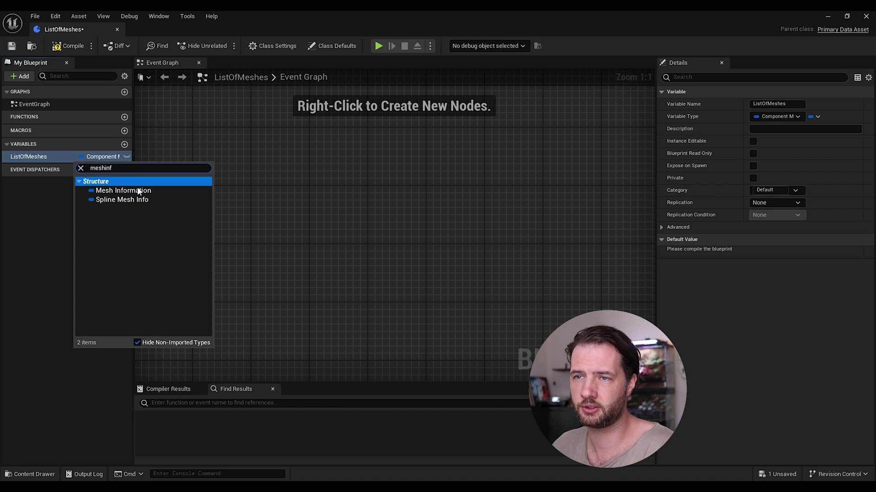
click(131, 191)
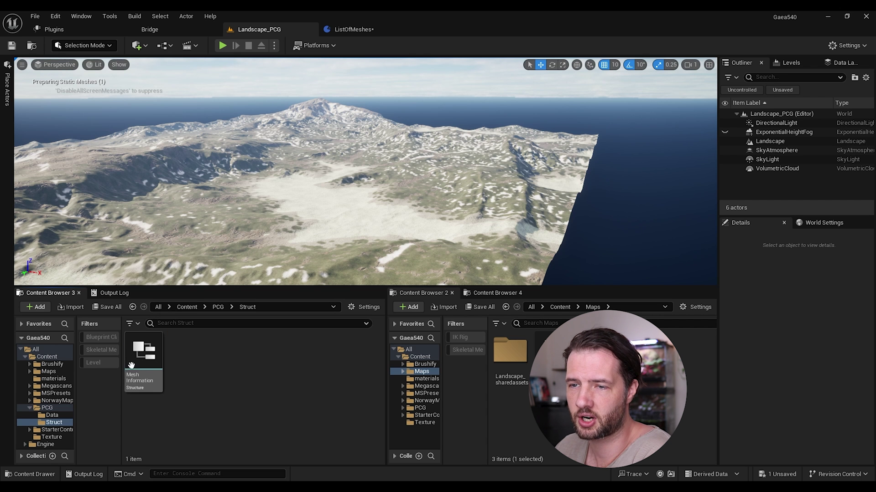
Step: Make the variable an instance-editable array, then compile, save and close the Blueprint
click(218, 307)
click(365, 30)
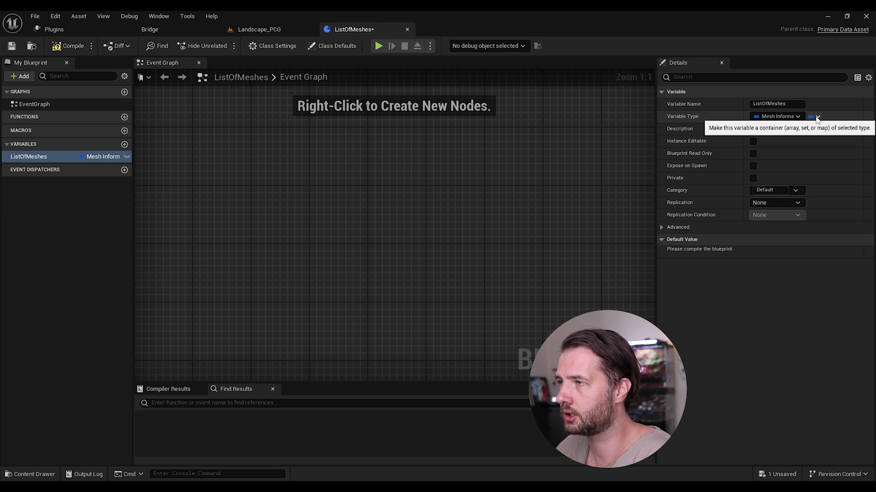
click(813, 117)
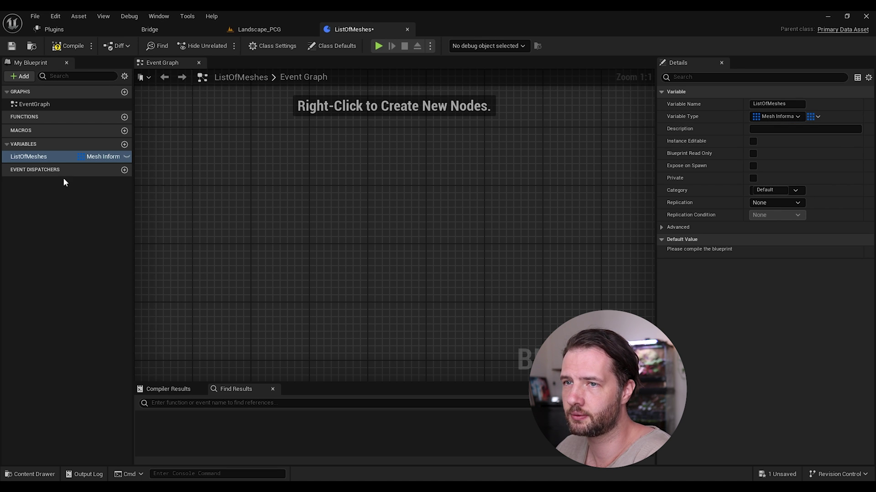
click(127, 158)
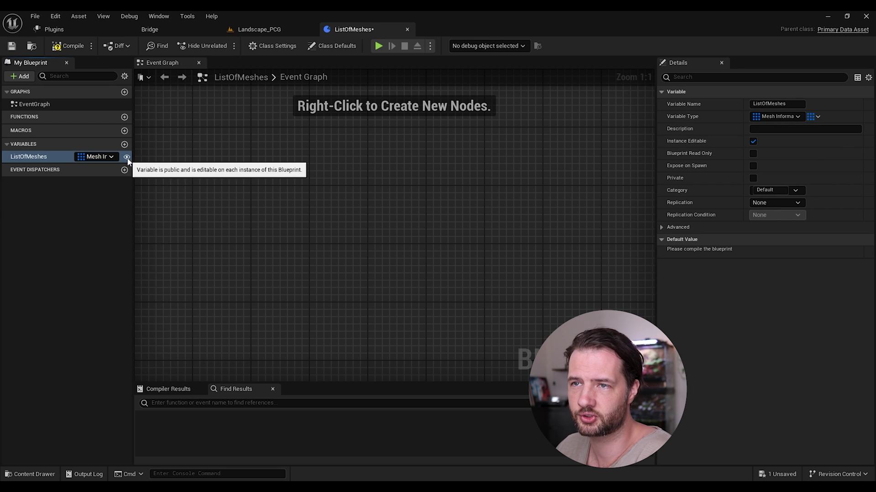
click(69, 46)
click(11, 46)
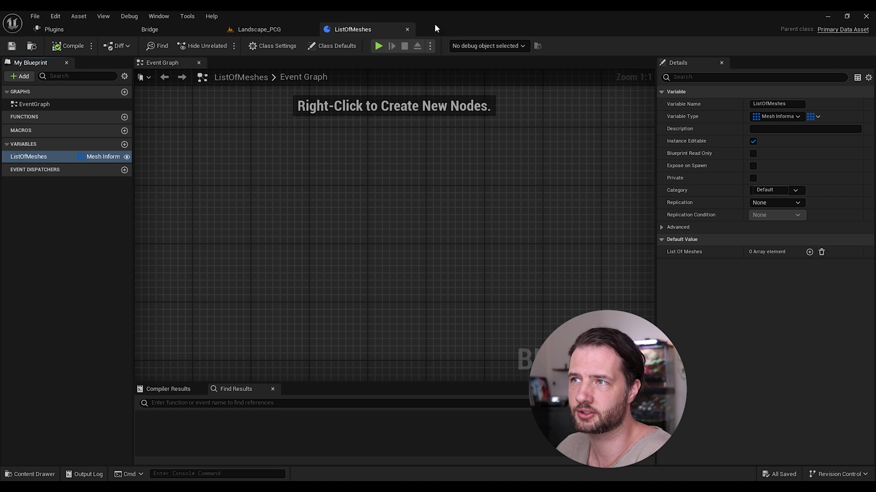
click(406, 30)
Step: Create a ListOfMeshes Data Asset named Biome Information in PCG/Data and save
right_click(207, 376)
mouse_move(207, 376)
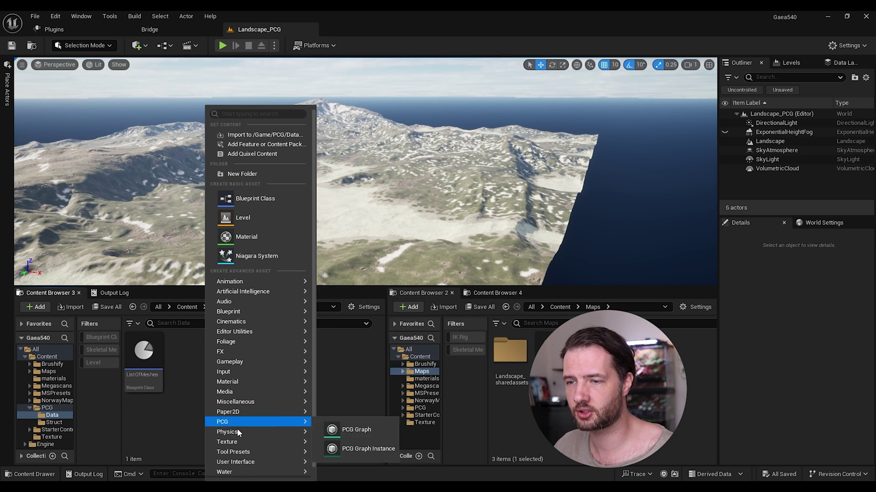
mouse_move(249, 406)
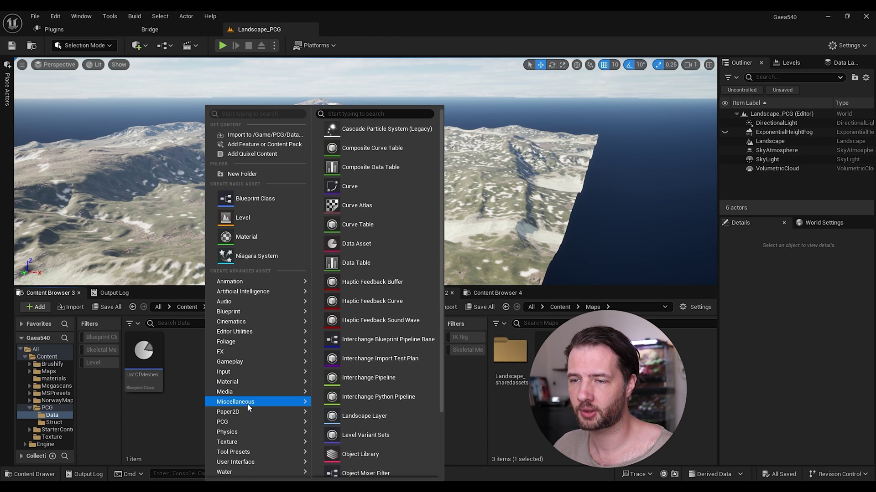
click(350, 243)
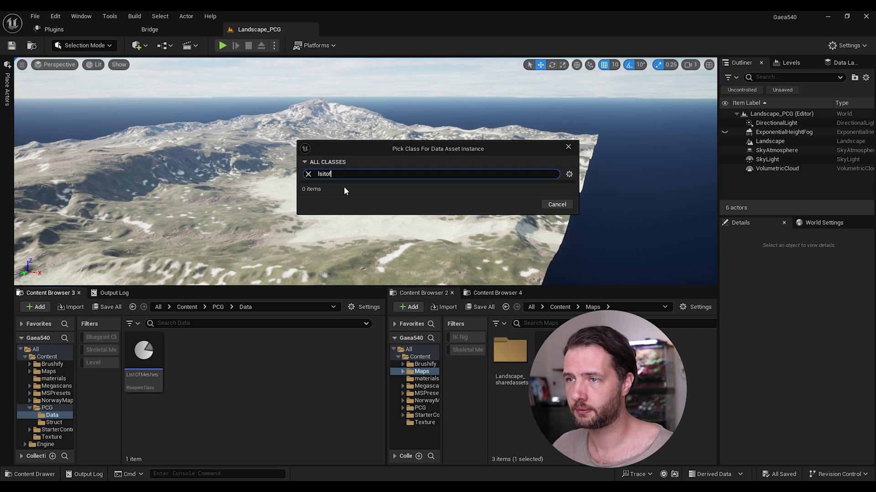
key(BackSpace)
key(BackSpace)
text(istof)
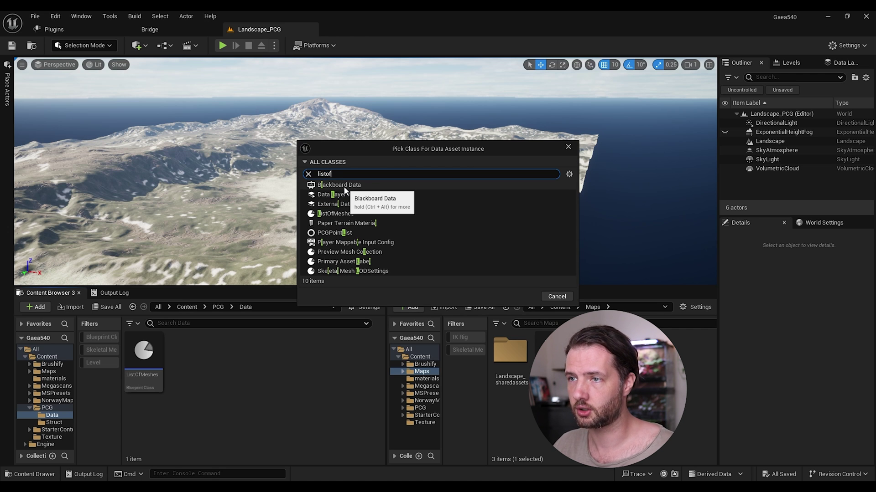
click(344, 185)
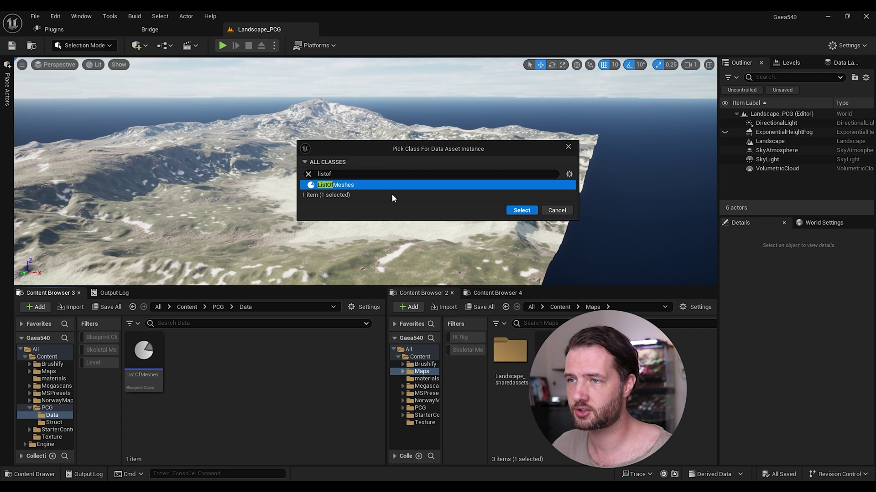
click(522, 210)
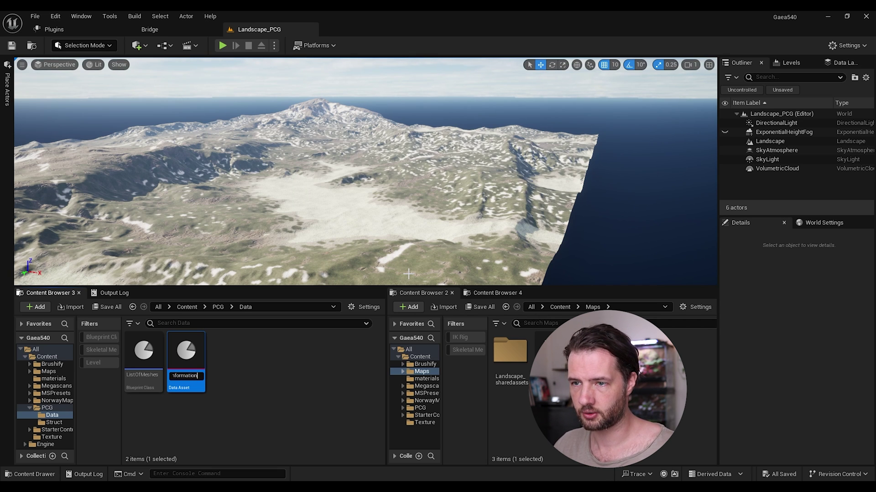
text(Biome Information)
key(Return)
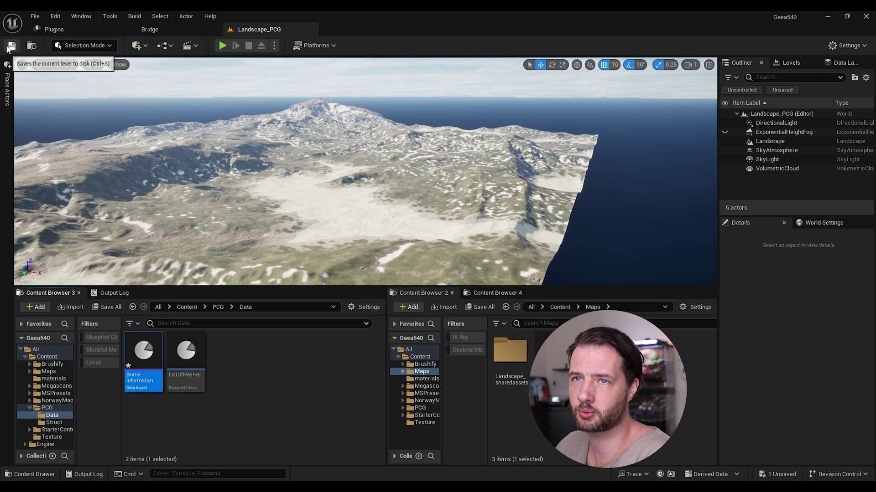
click(12, 45)
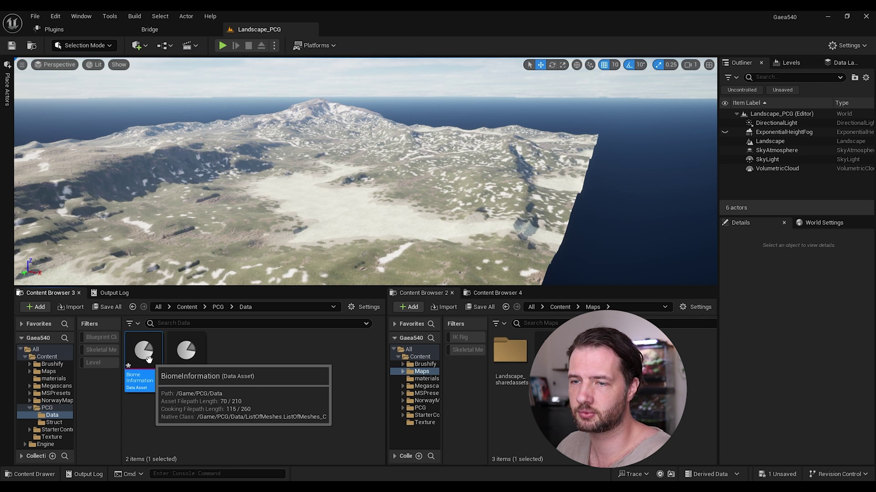
Step: Duplicate Biome Information and name the copy Grass
click(177, 363)
click(148, 362)
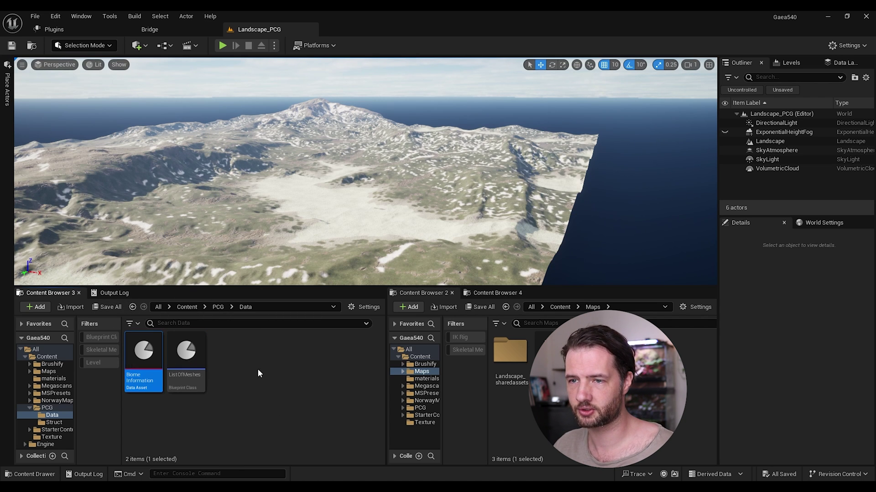
right_click(147, 364)
click(193, 210)
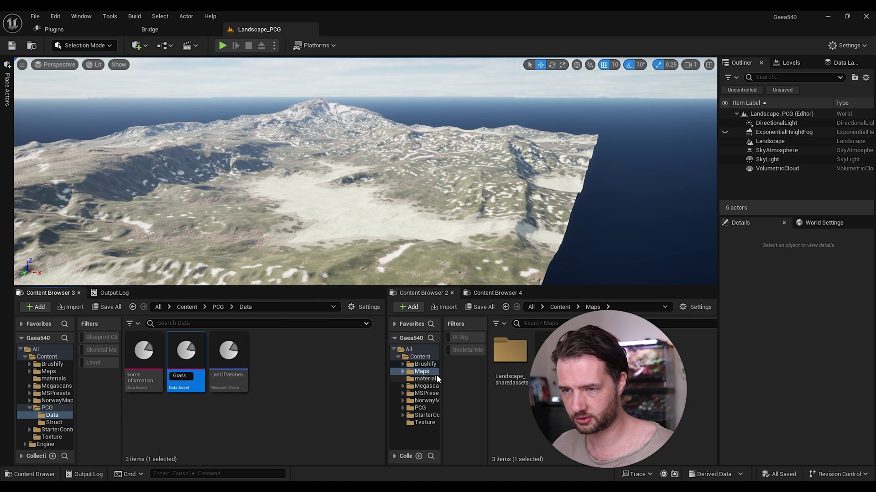
key(Return)
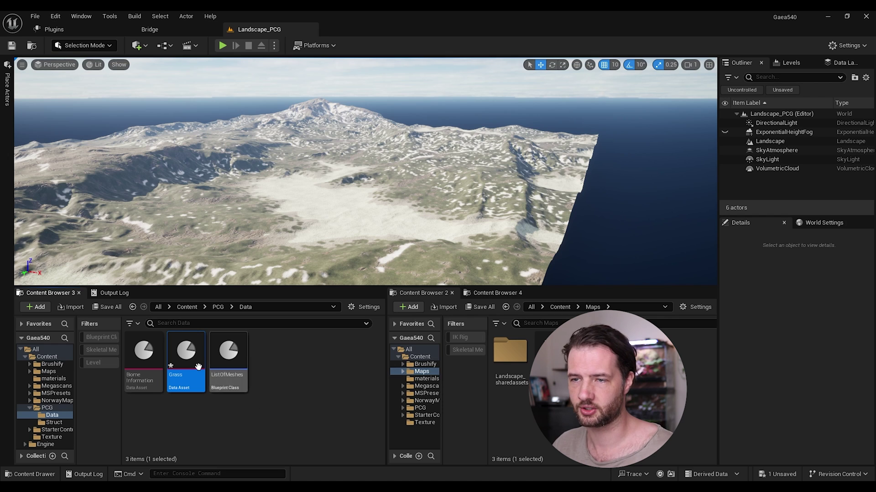
Step: Open Grass, add three List Of Meshes entries, and assign a Norway Maple mesh to the first
double_click(182, 354)
click(417, 104)
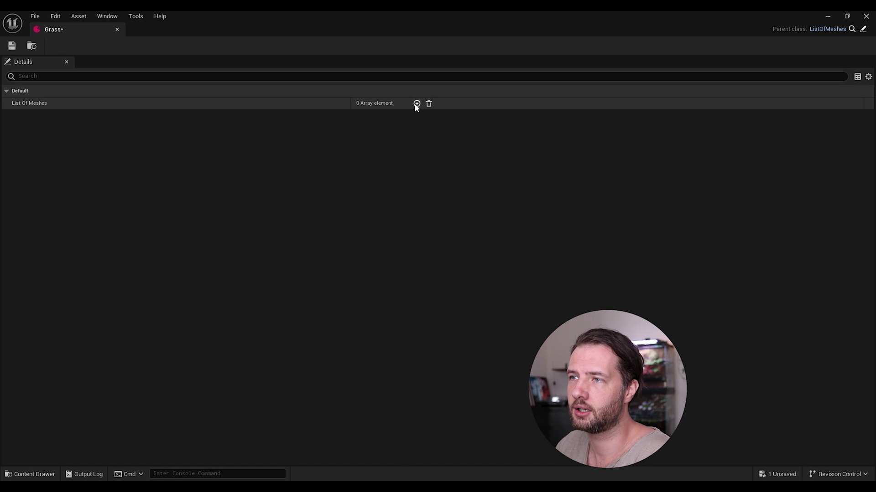
double_click(416, 104)
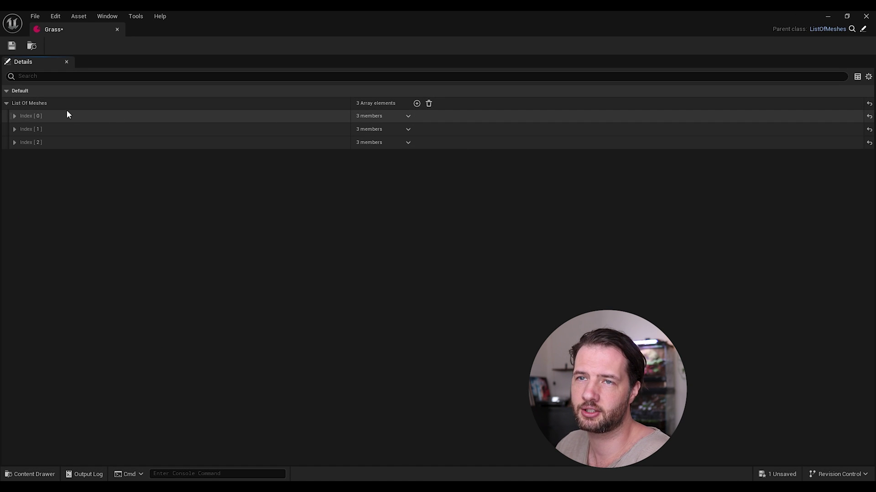
click(15, 115)
click(406, 129)
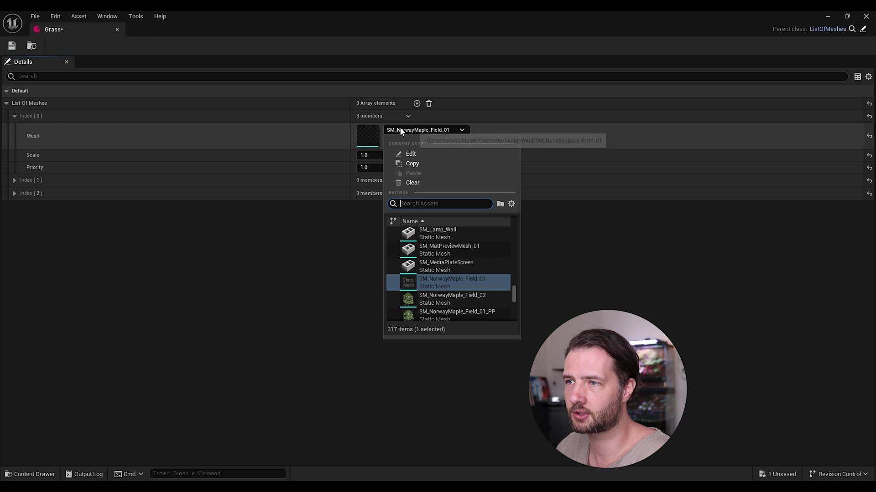
click(241, 269)
Step: Set the third entry's Priority to 5.0, then save and close Grass
click(14, 180)
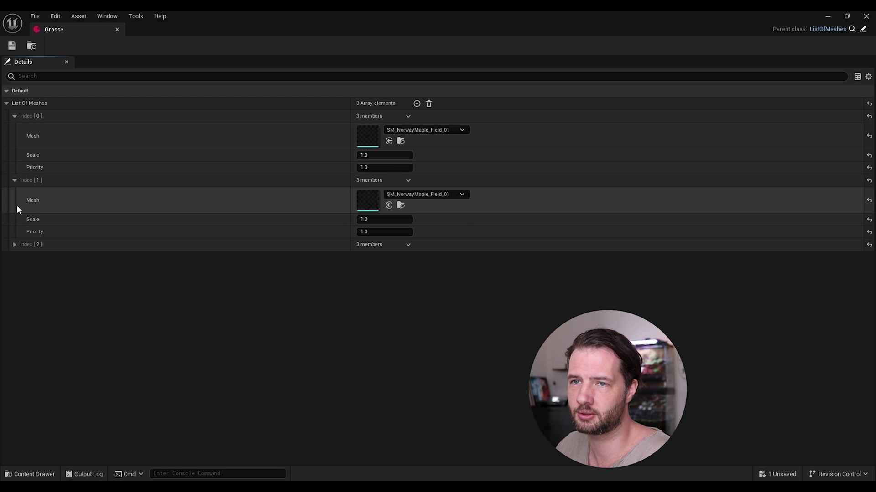
click(15, 245)
click(418, 198)
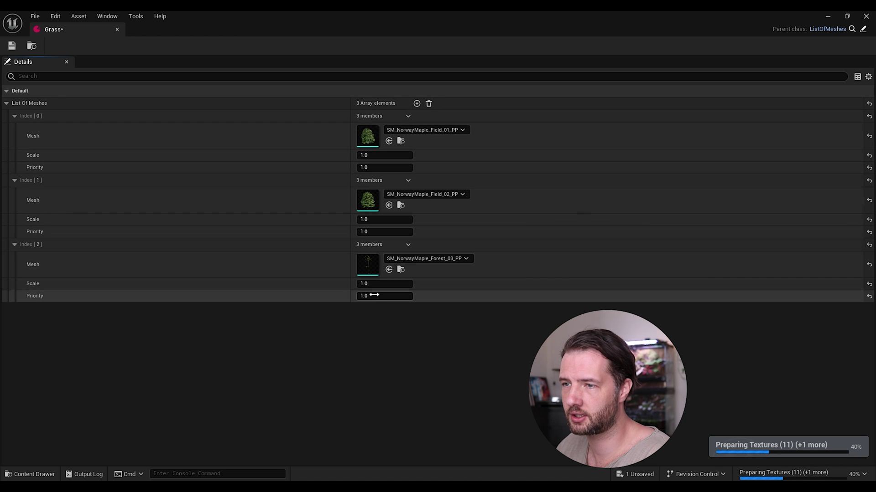
click(374, 295)
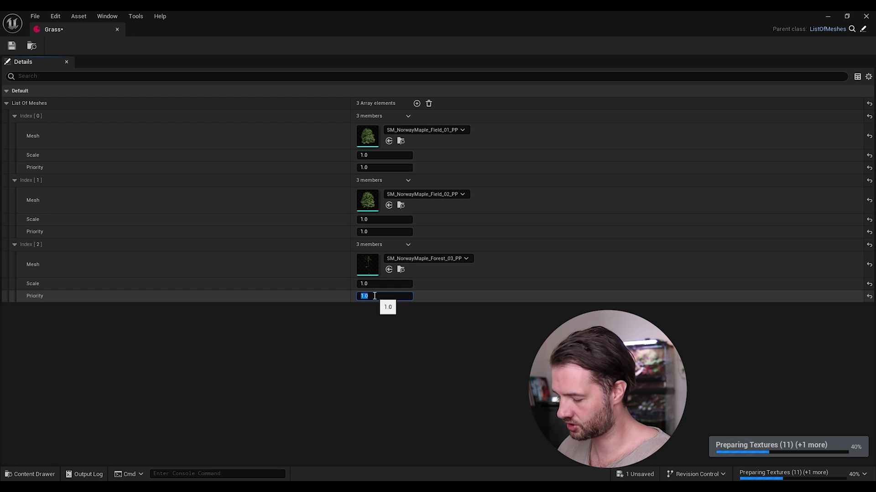
text(5)
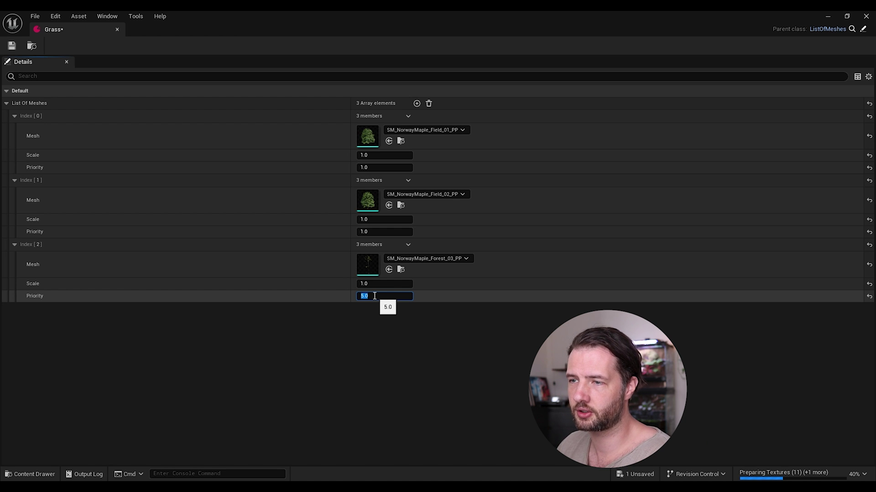
click(383, 358)
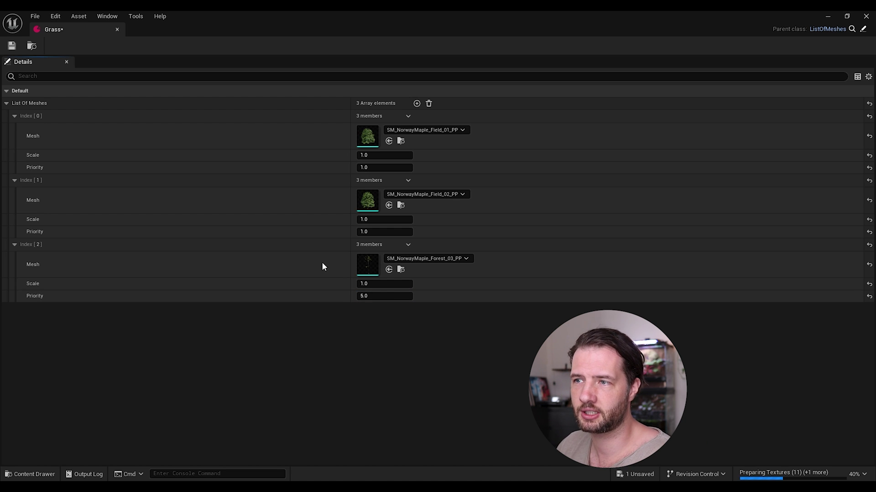
click(12, 46)
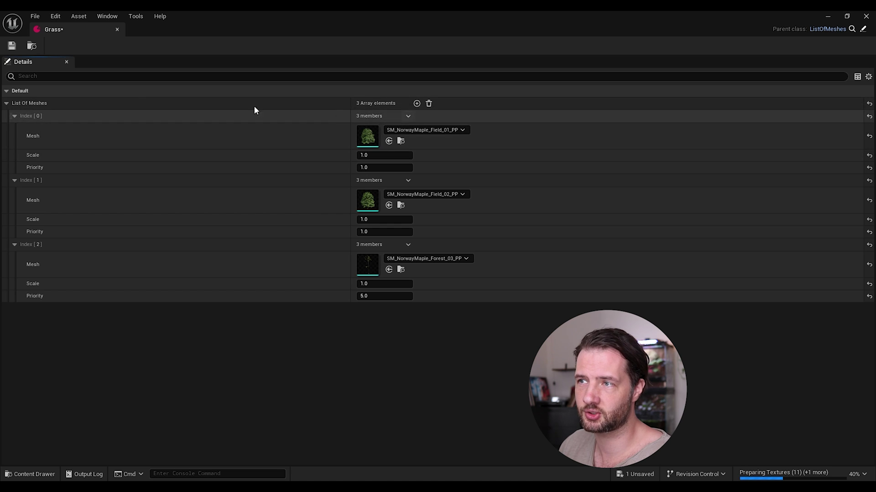
click(118, 28)
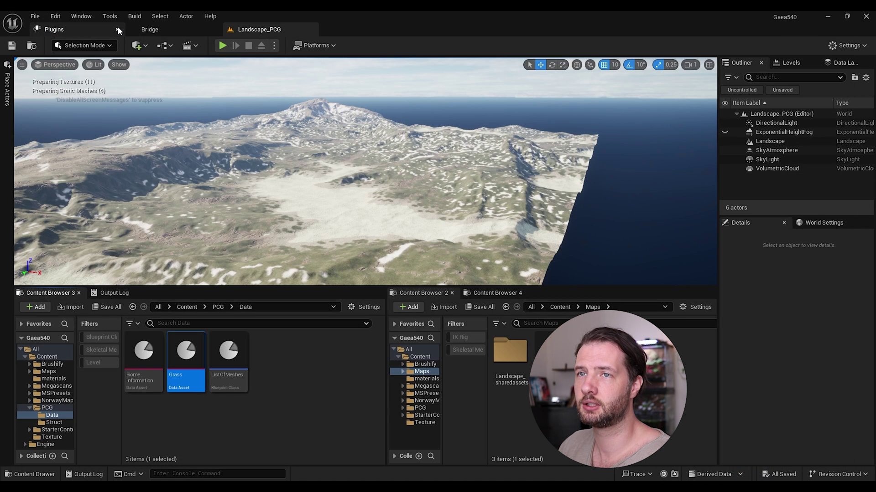
Step: Create a PCG Graph named PCG_BiomeGenerator in the PCG folder and open it
click(218, 307)
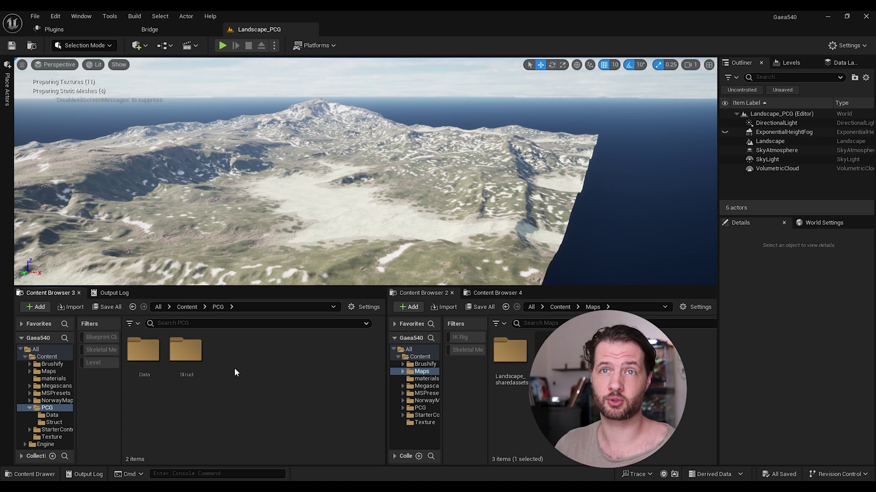
right_click(238, 365)
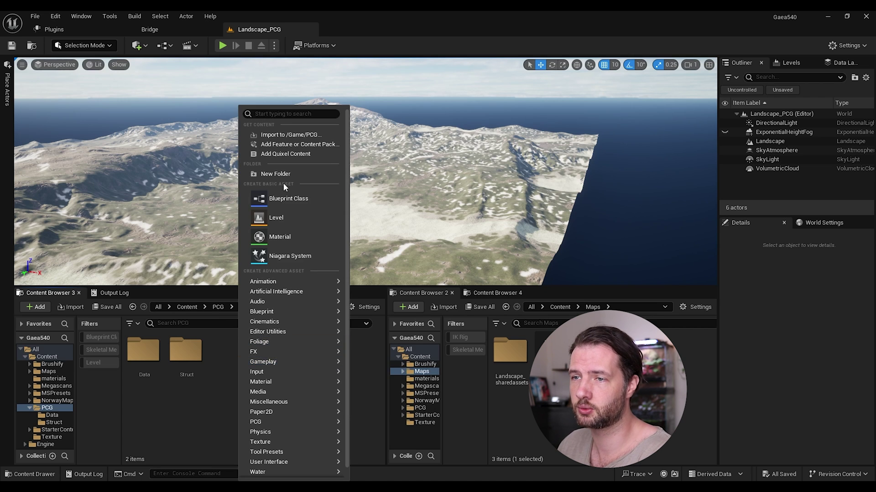
mouse_move(260, 431)
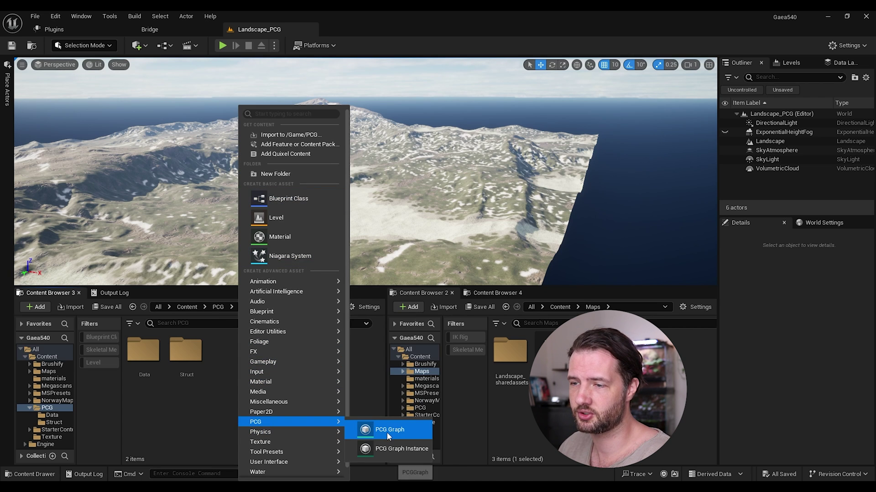
click(386, 433)
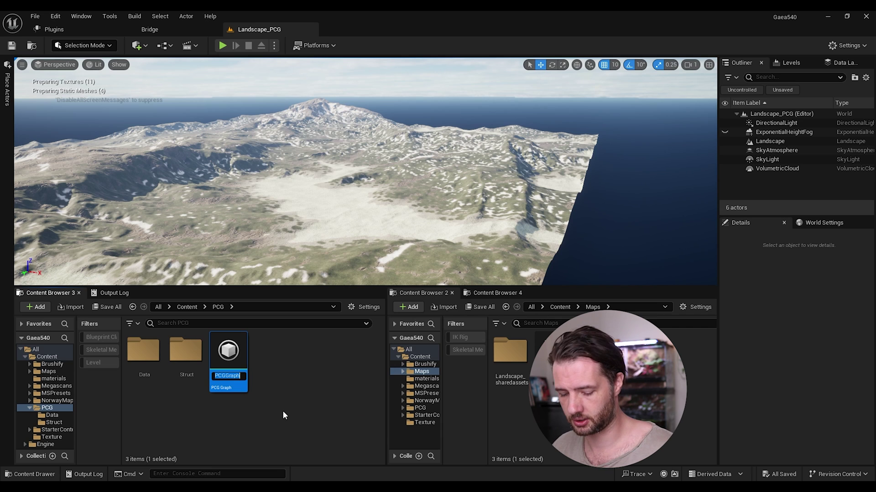
key(BackSpace)
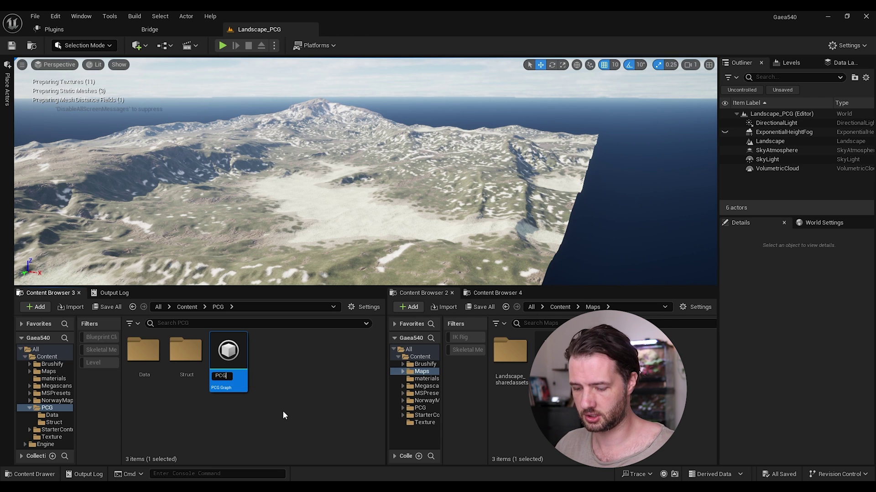
text(PCG_Biom)
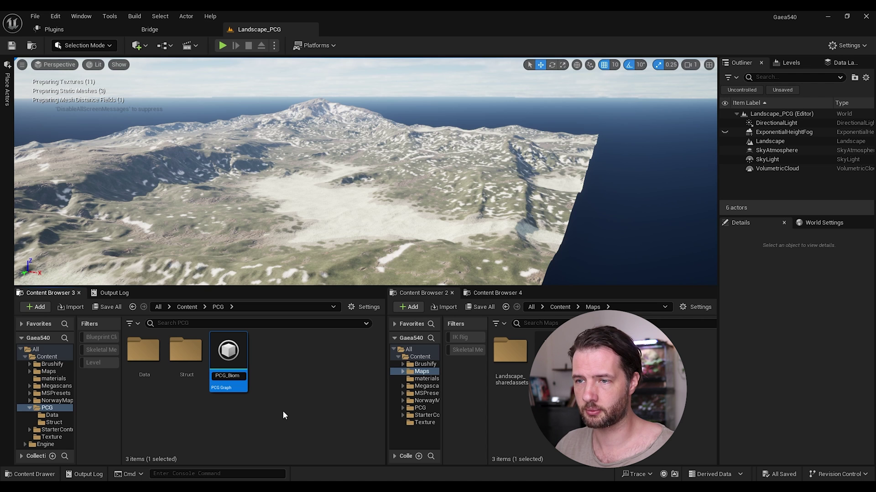
text(eGenerator)
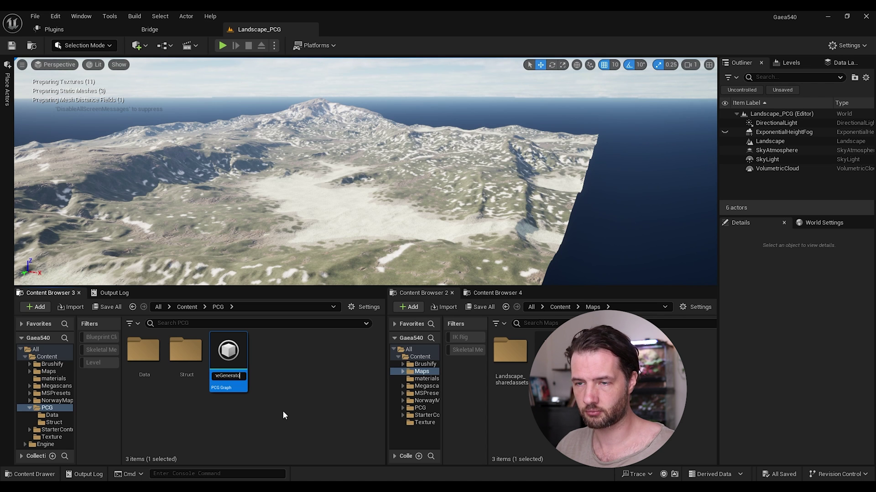
key(Return)
double_click(229, 353)
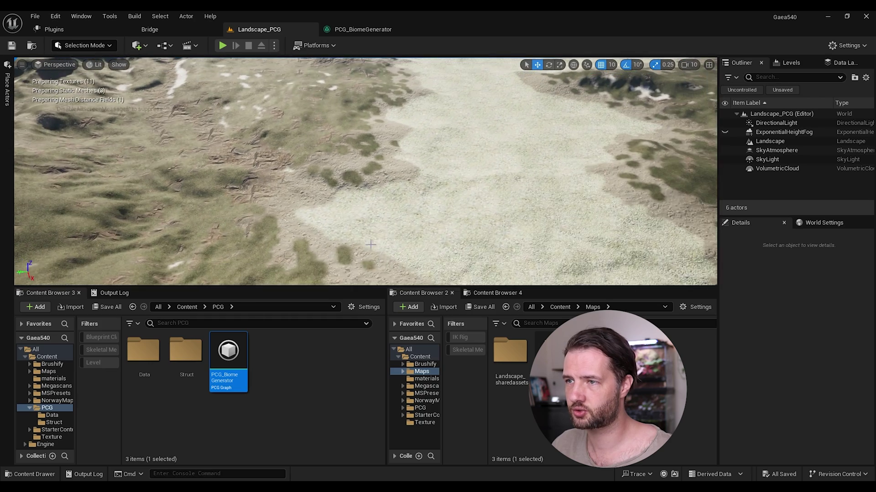
Step: Place the PCG_BiomeGenerator volume onto the landscape
drag(363, 158, 368, 149)
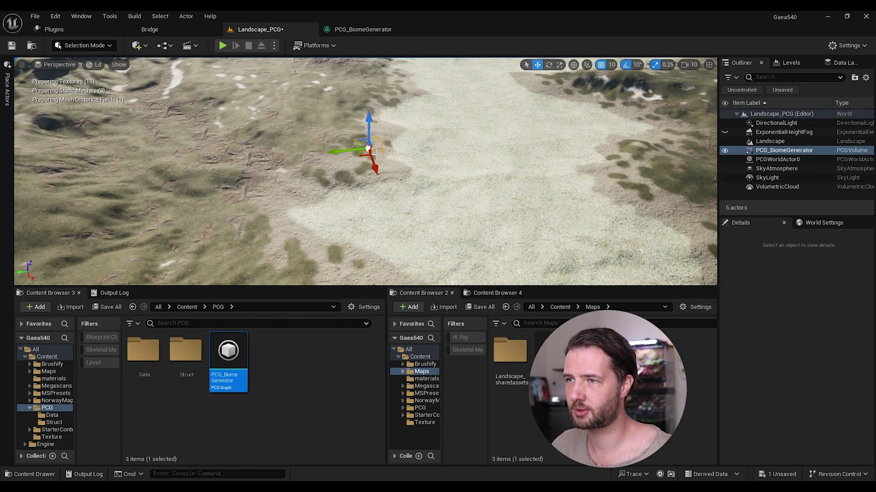
mouse_move(367, 149)
right_down()
mouse_move(361, 132)
mouse_move(369, 132)
right_up()
key(d)
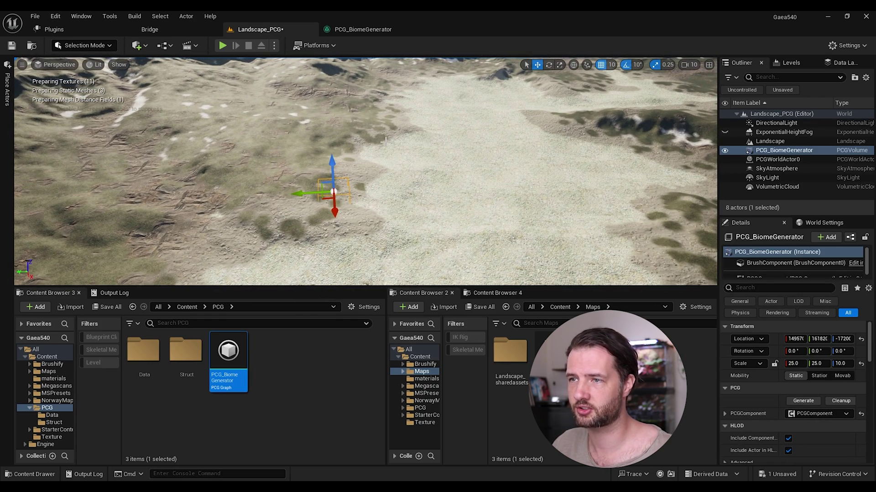
Step: Scale the volume to 200 × 200 × 100
click(796, 364)
text(200)
click(819, 364)
text(200)
click(842, 364)
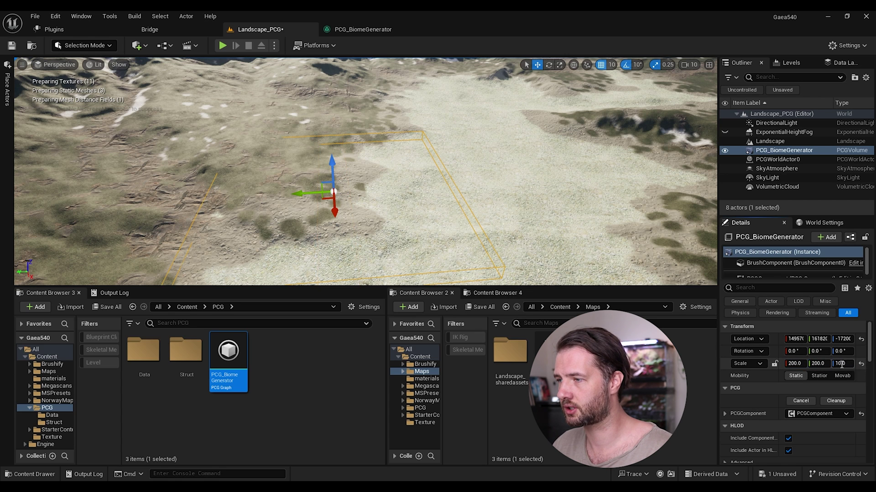
text(100)
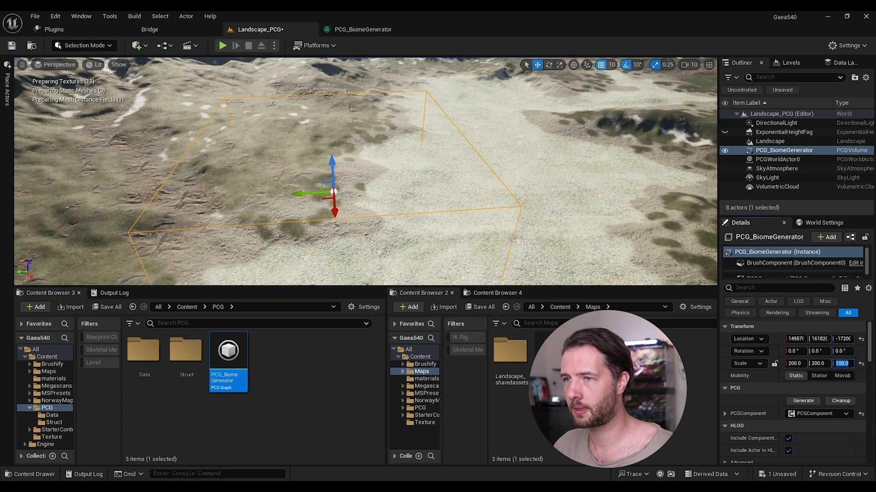
key(Return)
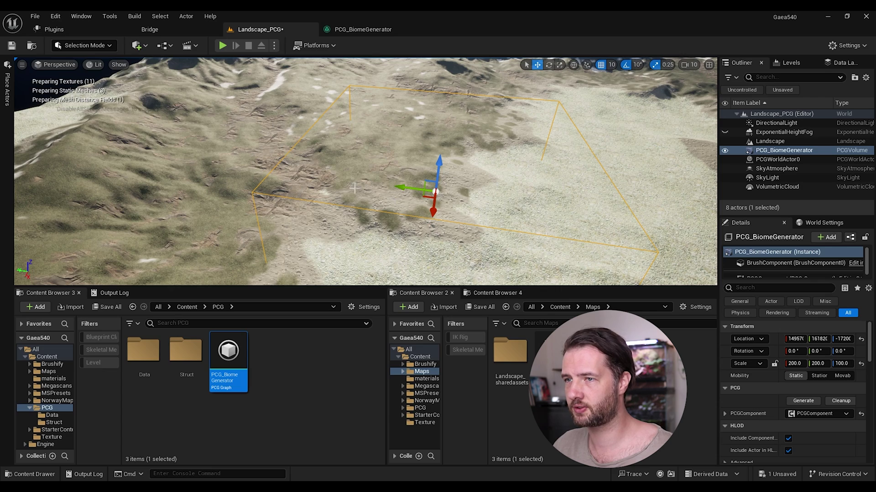
Step: Frame the whole volume in view and save the level map
key(s)
right_drag(400, 191, 441, 188)
key(w)
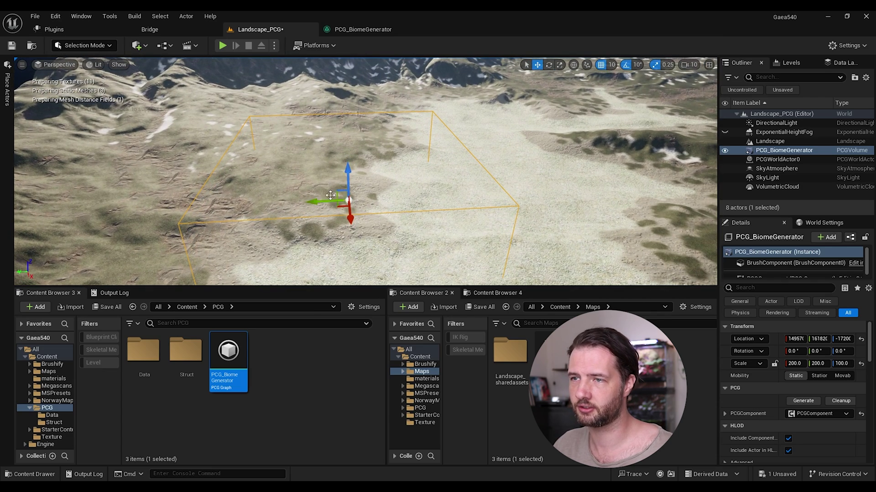
click(15, 45)
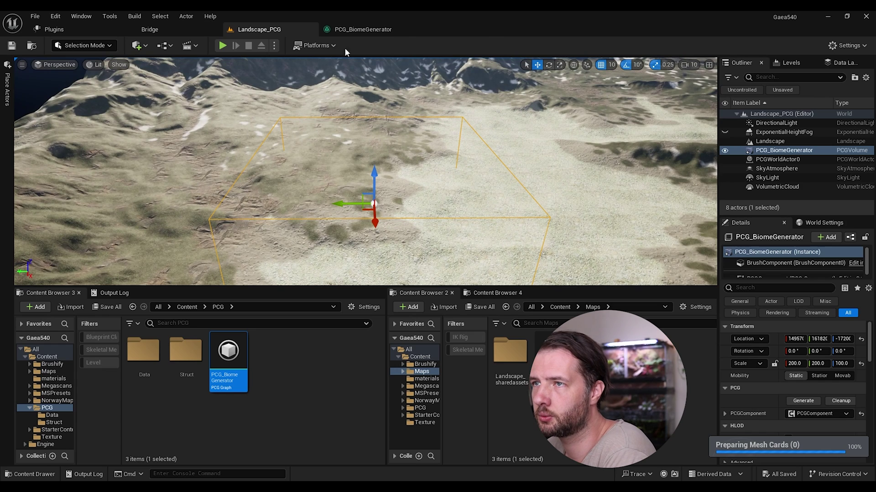
click(360, 29)
Step: Add a Get Landscape Data node to the PCG_BiomeGenerator graph
right_drag(256, 248, 327, 213)
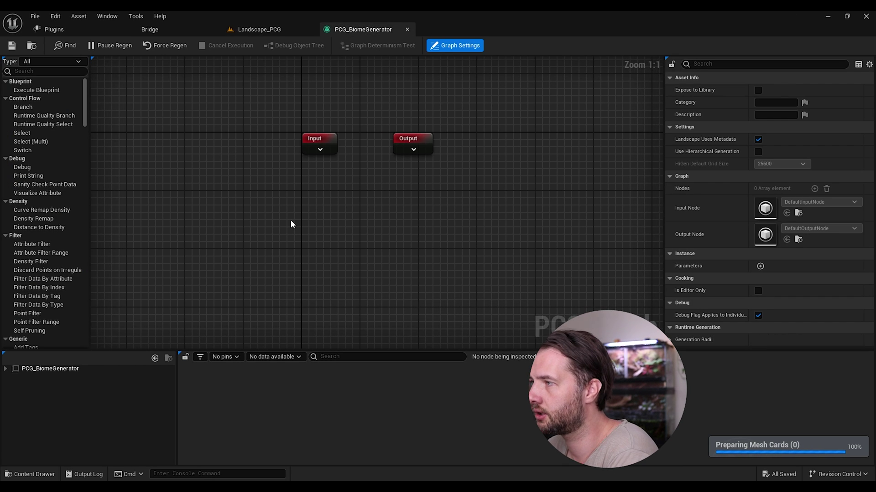
right_click(305, 214)
text(get la)
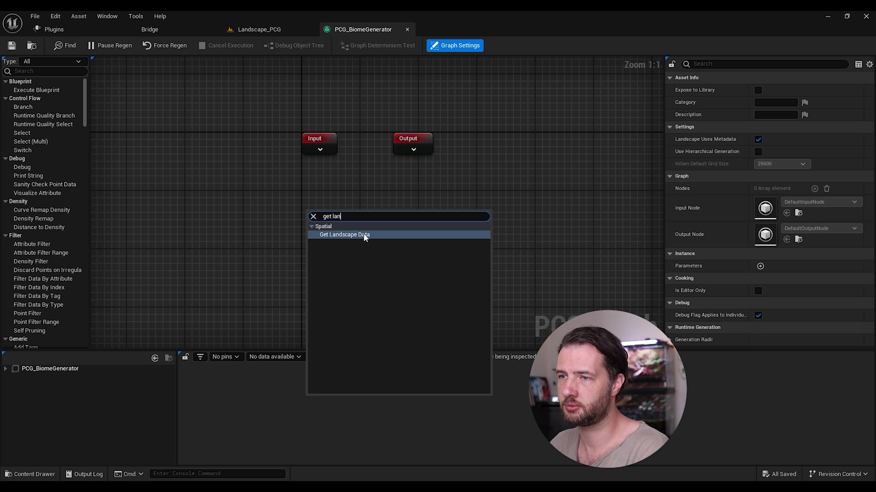
text(n)
click(364, 236)
drag(358, 227, 354, 208)
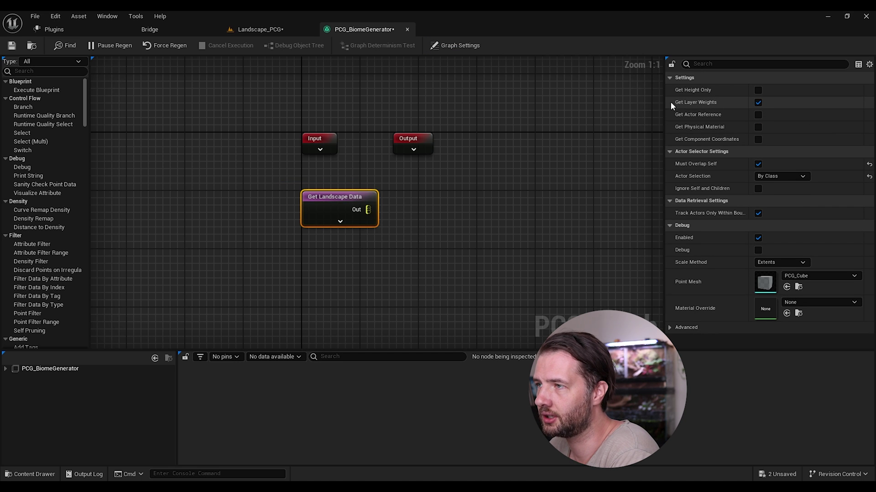
right_drag(469, 216, 418, 210)
Step: Feed Get Landscape Data into a Surface Sampler with point extents of 20, 20, 20
drag(318, 205, 378, 214)
text(surf)
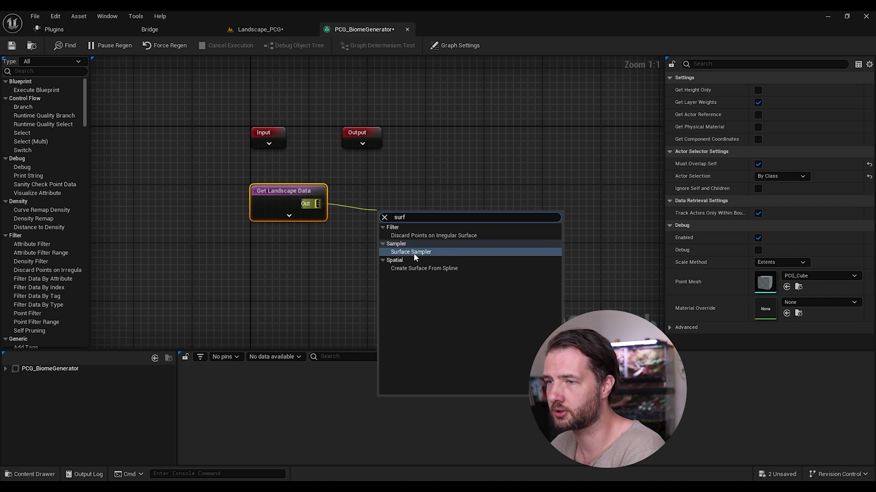
click(415, 252)
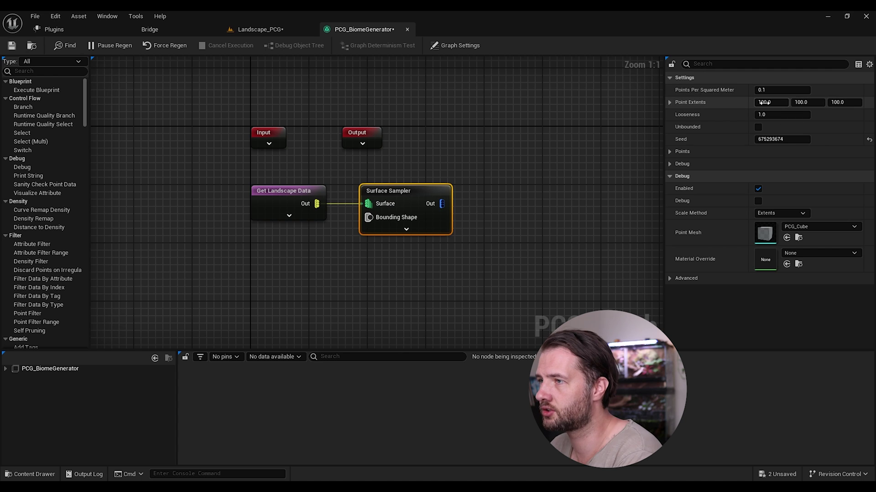
click(776, 103)
text(20)
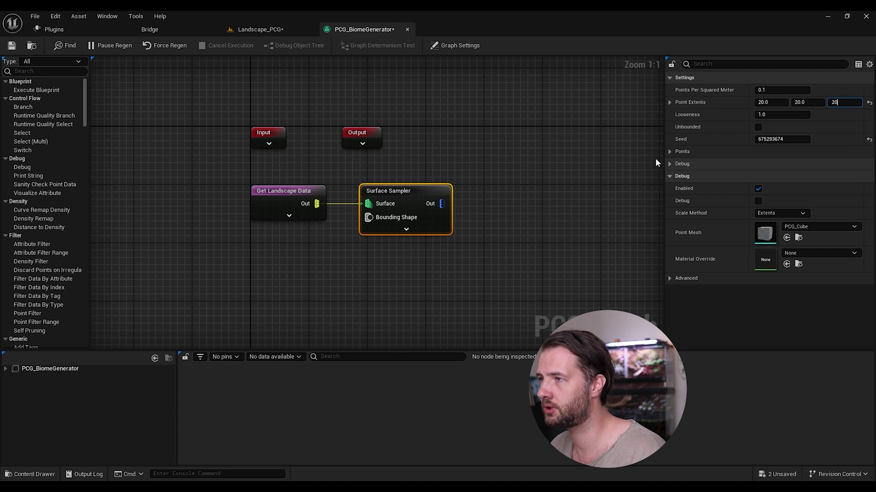
click(529, 181)
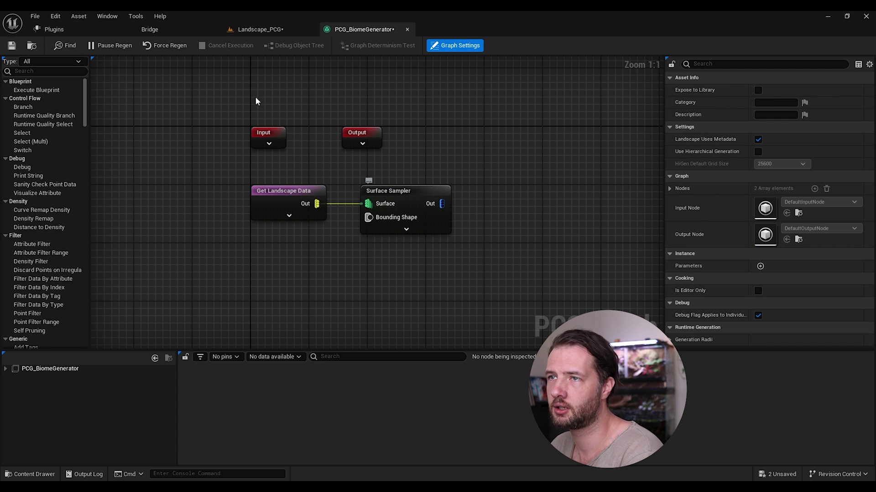
click(411, 191)
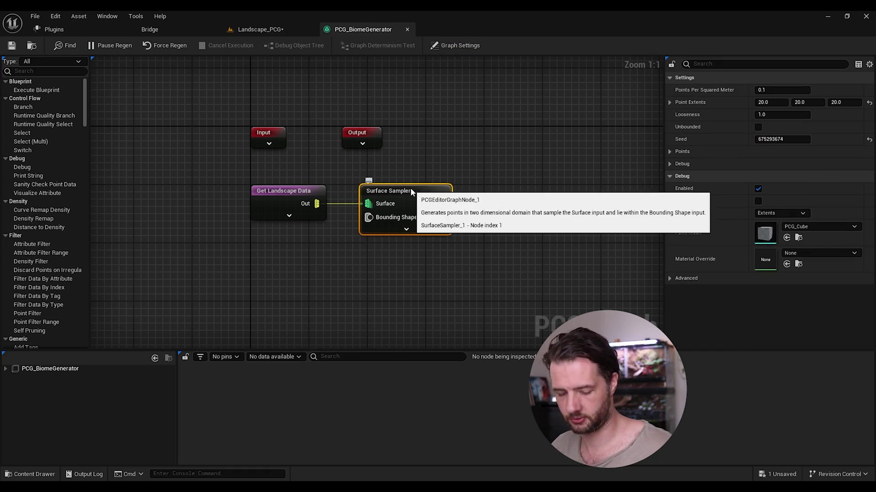
Step: Inspect the sampled points on the landscape and save the level map
click(255, 30)
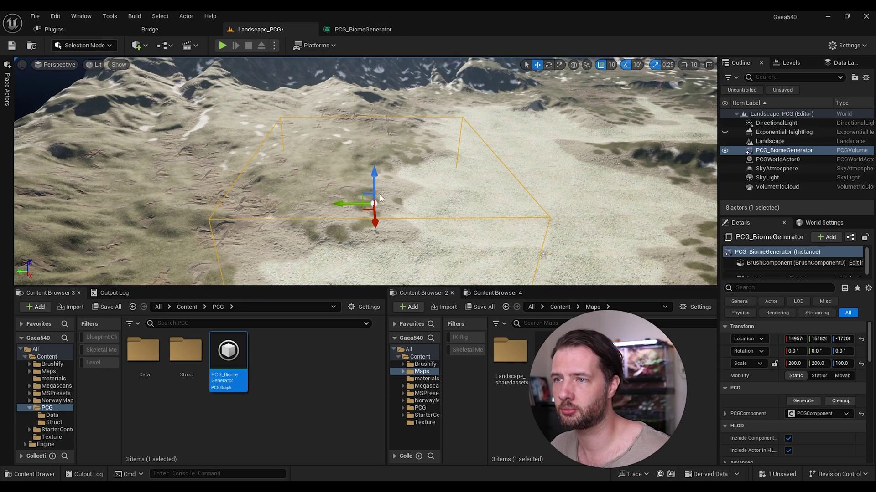
key(w)
right_drag(365, 174, 403, 195)
key(s)
click(11, 45)
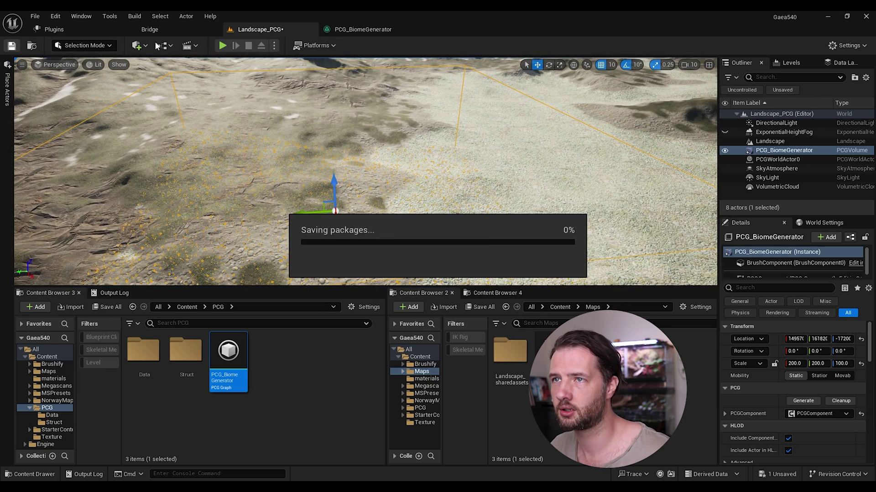
click(347, 29)
Step: Add an Attribute Filter after the Surface Sampler
key(d)
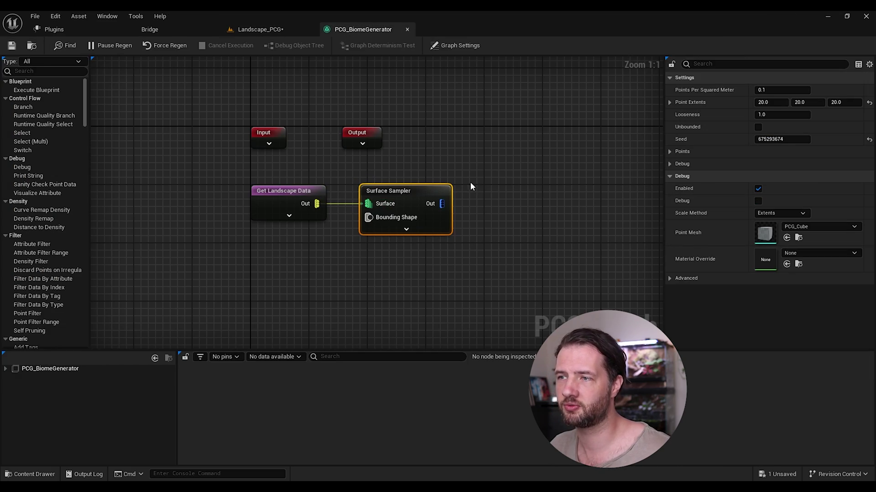
right_drag(480, 181, 338, 162)
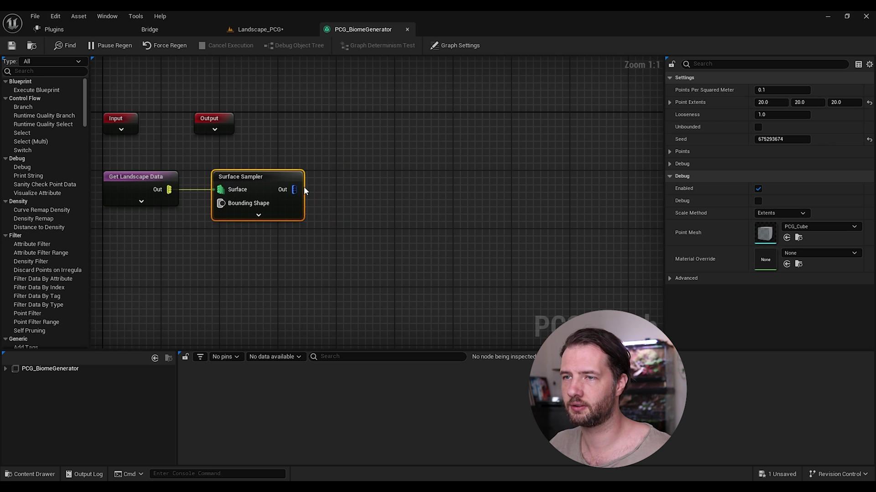
drag(294, 189, 352, 183)
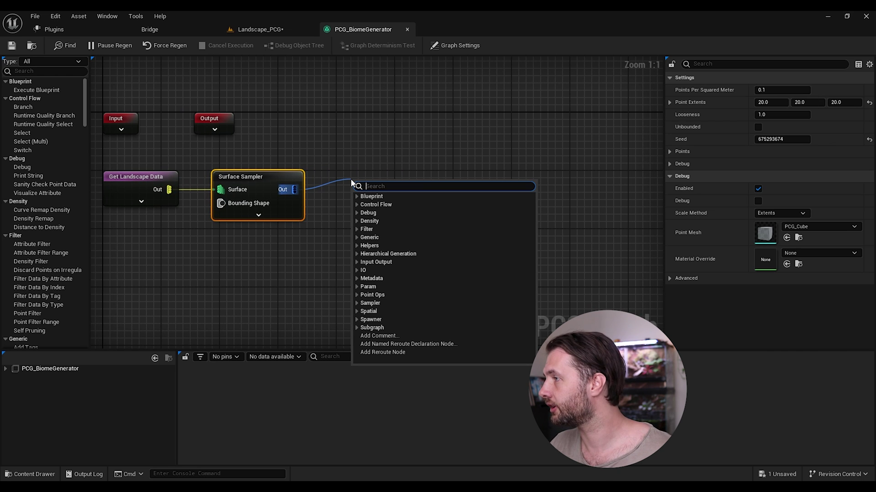
text(attr)
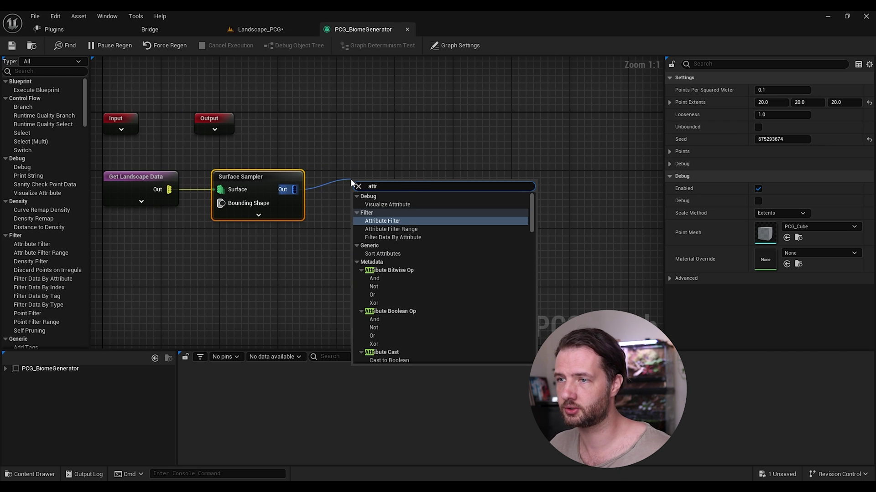
click(384, 222)
drag(388, 190, 373, 175)
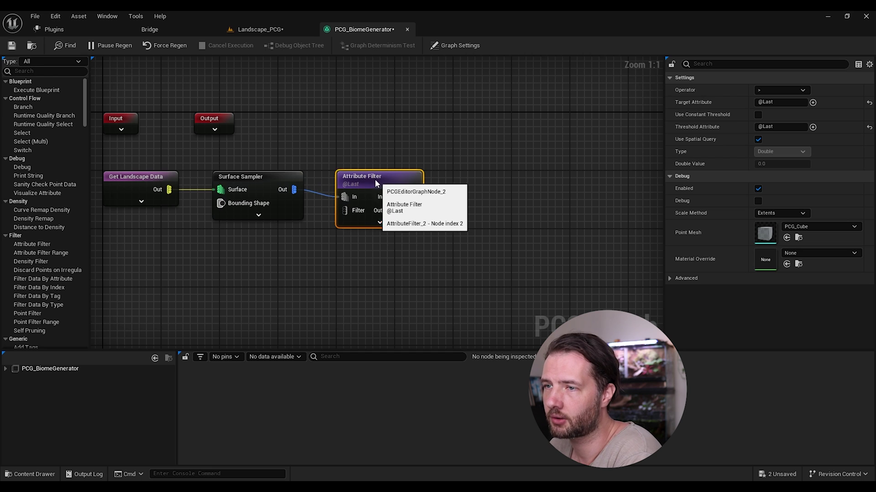
Step: Set the filter to target Grass with a constant Float threshold of > 0.5
click(778, 103)
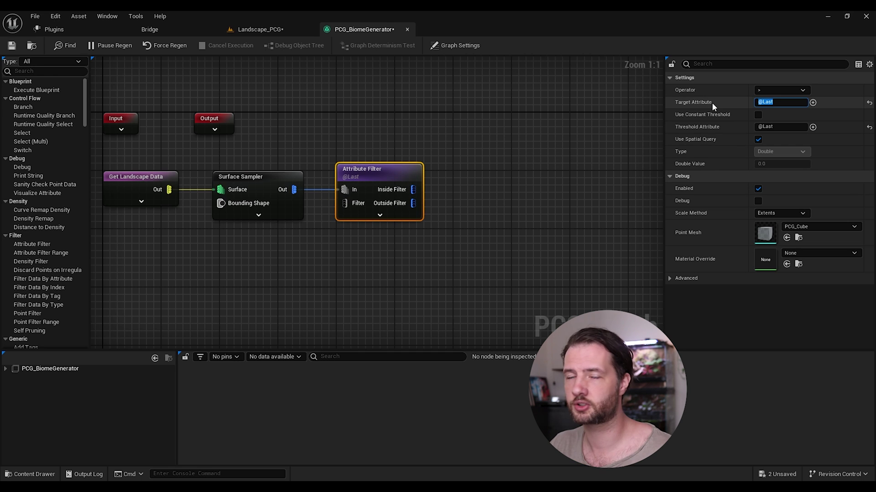
text(Grass)
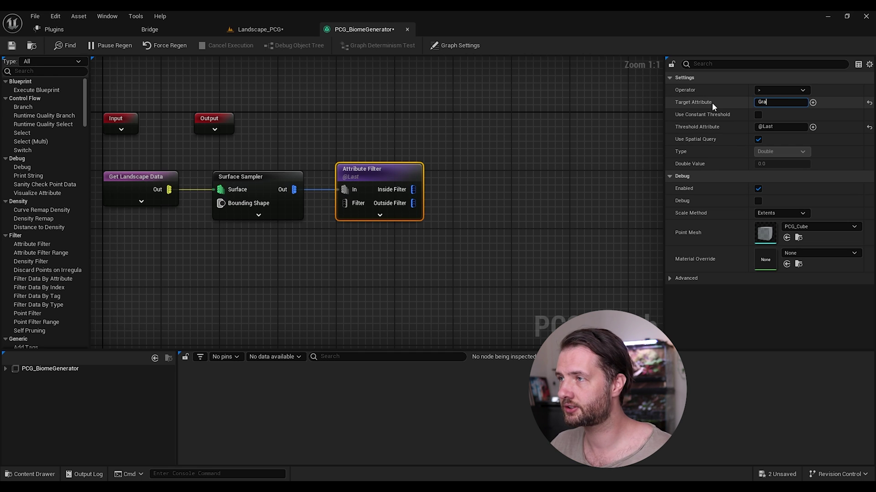
key(Return)
click(757, 115)
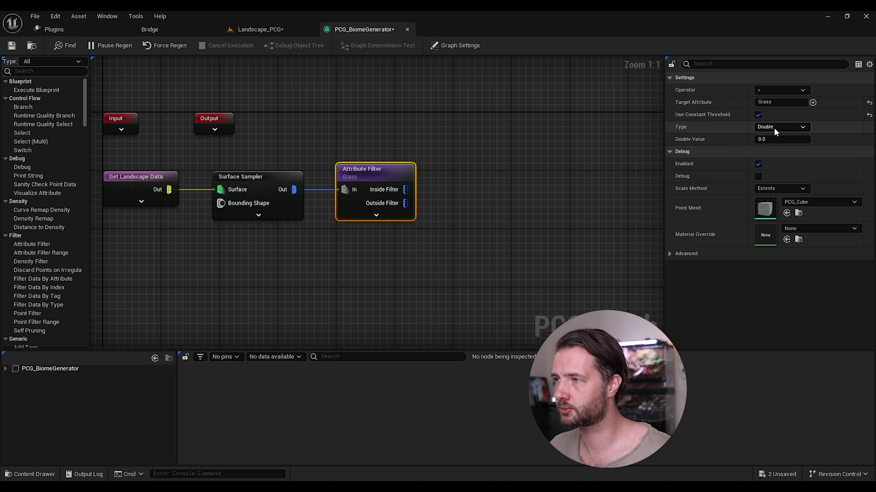
click(773, 127)
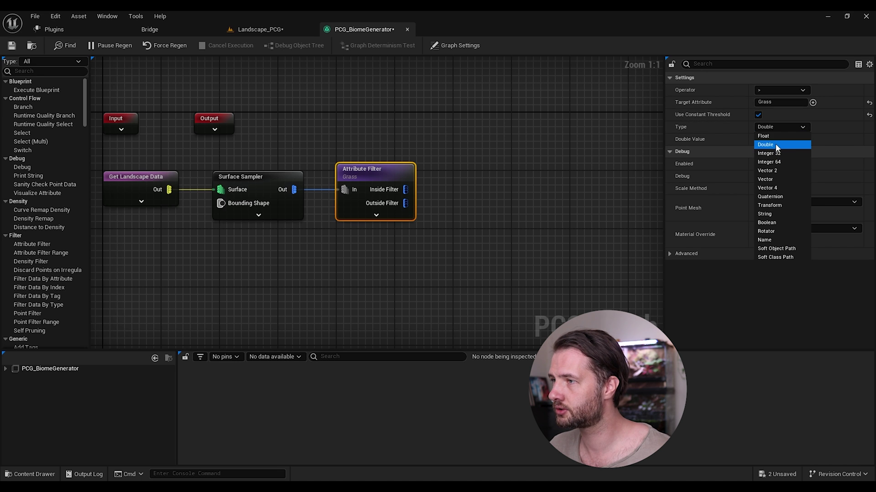
click(770, 136)
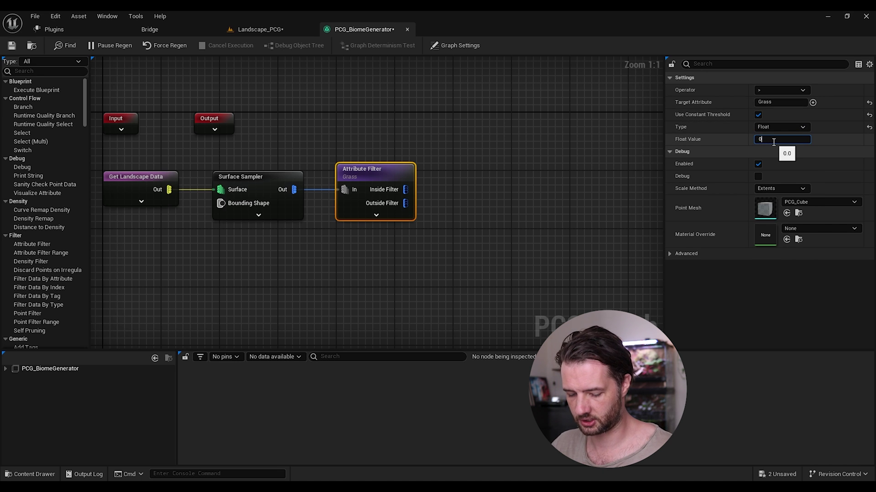
click(445, 146)
right_drag(457, 161, 450, 134)
click(372, 158)
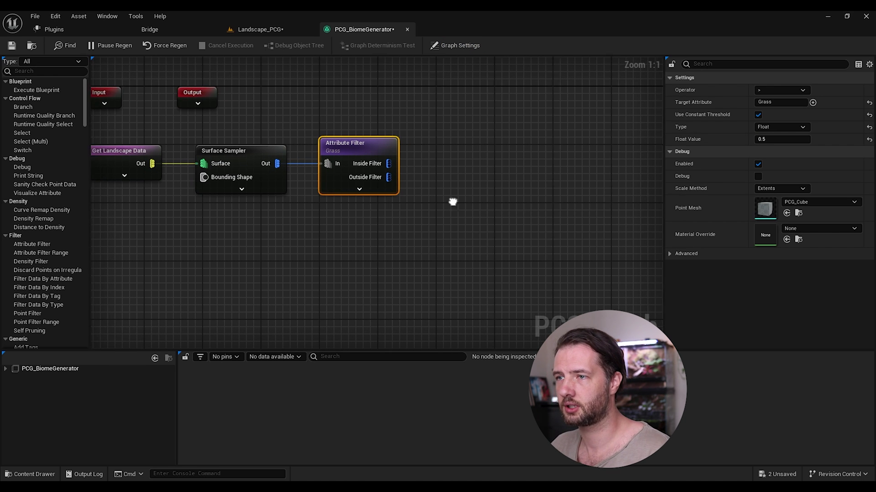
right_drag(451, 200, 341, 174)
Step: Add a Subgraph node after the Grass filter
right_click(341, 176)
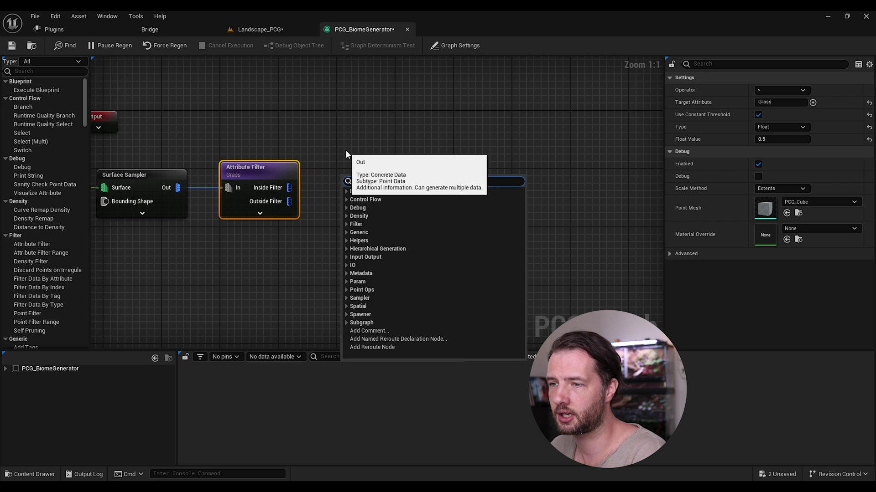
text(sub)
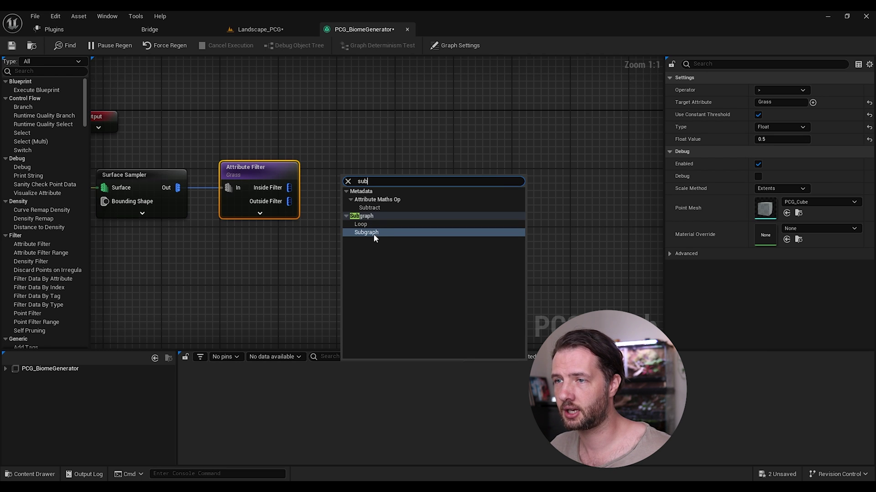
click(373, 233)
Step: Create a new PCG graph named BiomeSpawner in the PCG folder for the subgraph
click(810, 106)
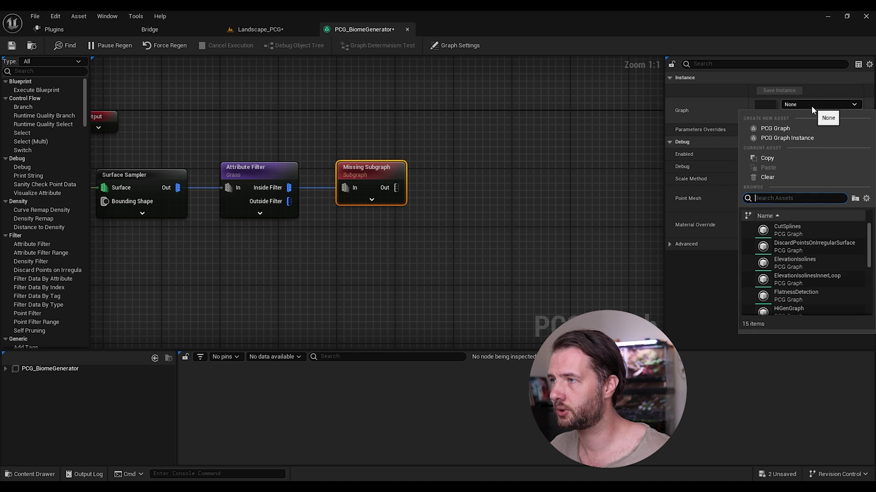
click(781, 133)
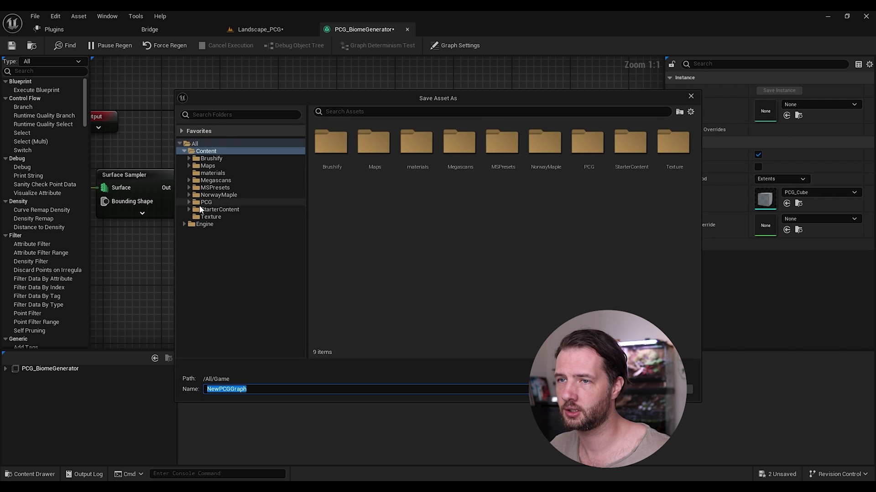
click(238, 202)
click(268, 389)
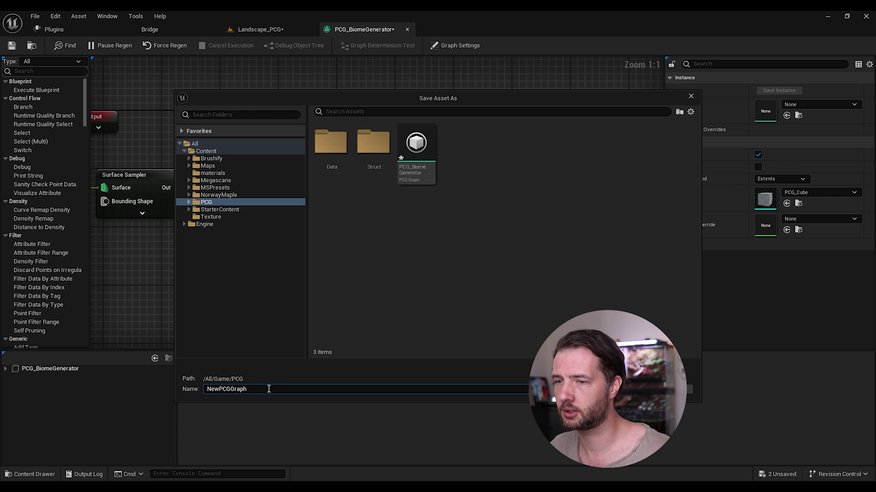
key(BackSpace)
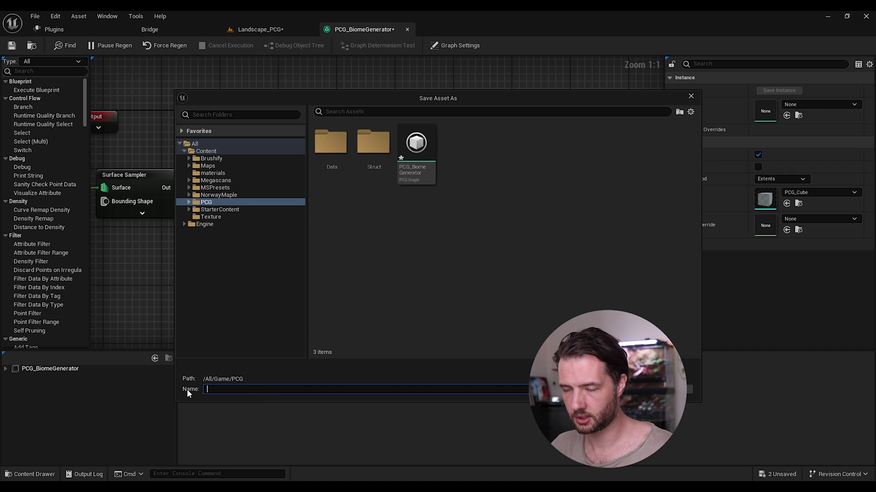
text(Biome)
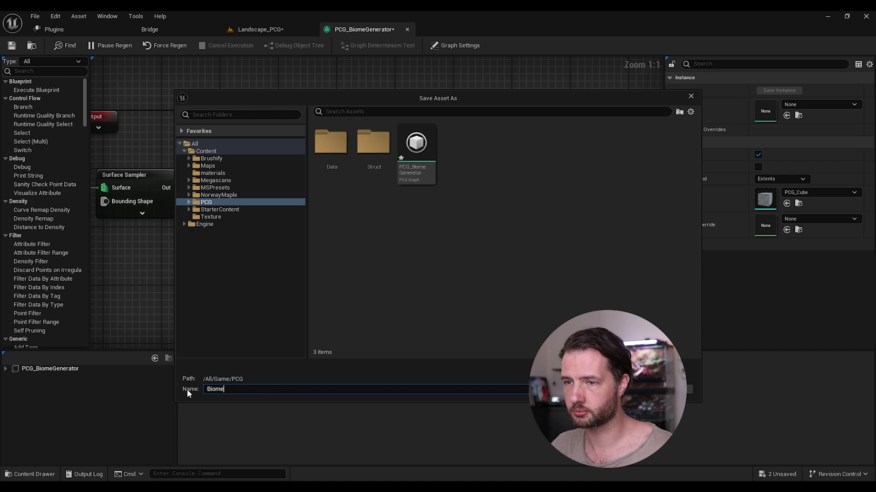
text(Spawner)
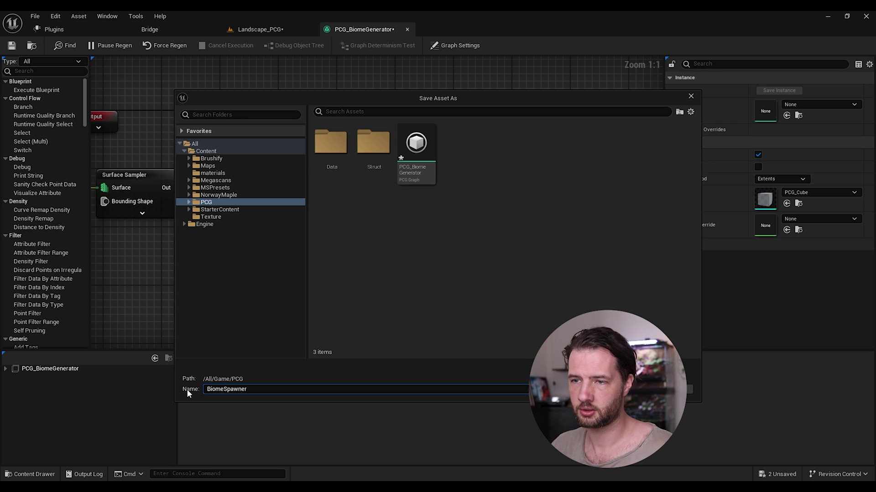
key(Return)
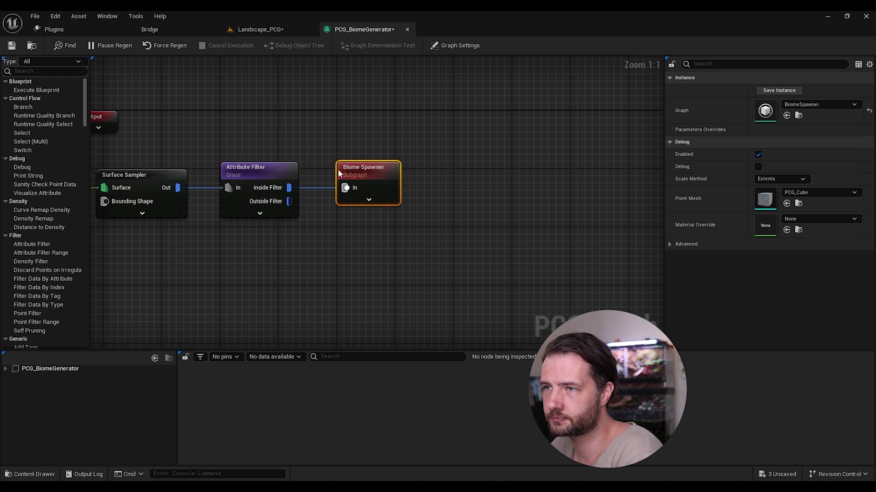
Step: Open the BiomeSpawner subgraph and add a second input pin labelled MeshInfo
double_click(377, 177)
click(282, 175)
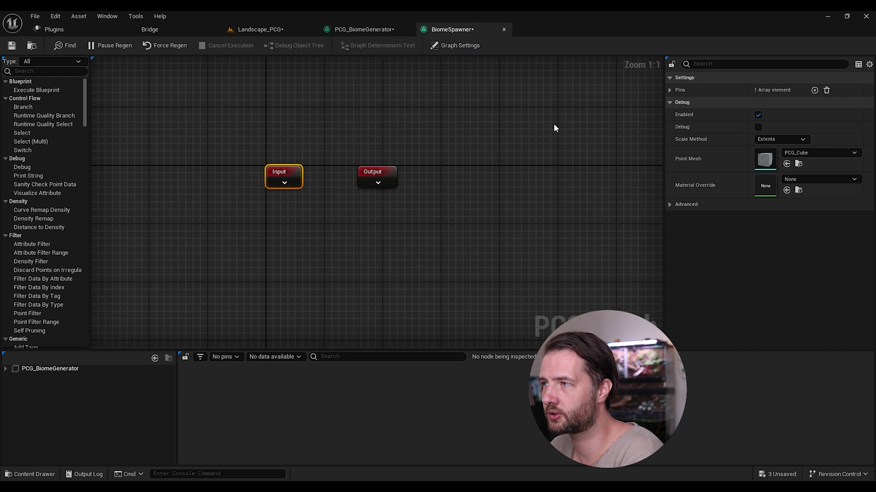
click(814, 90)
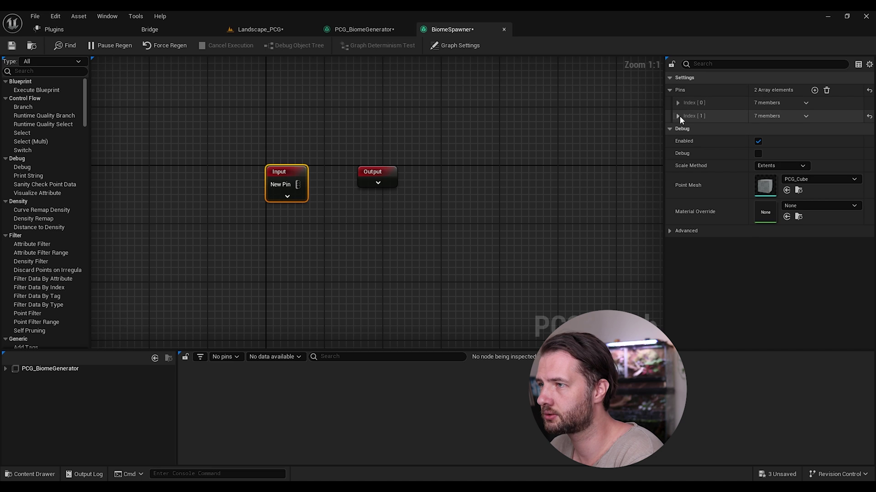
click(677, 116)
click(792, 129)
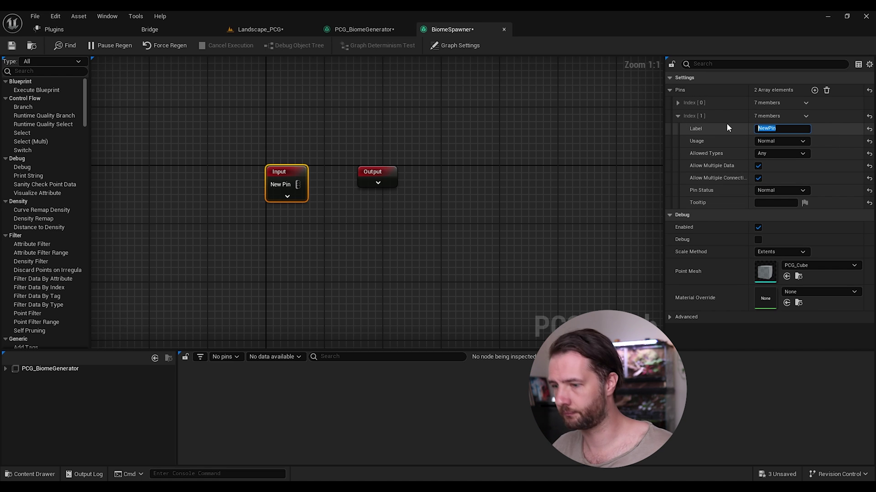
text(Mesh)
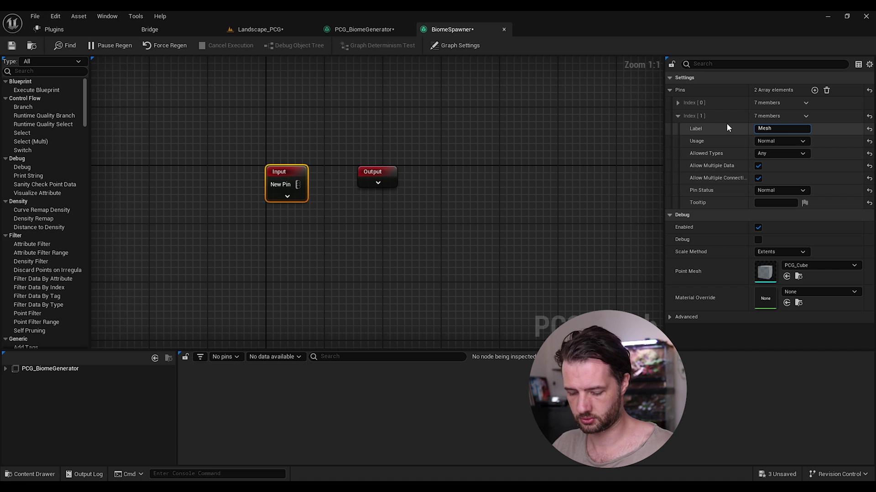
text(Info)
key(Return)
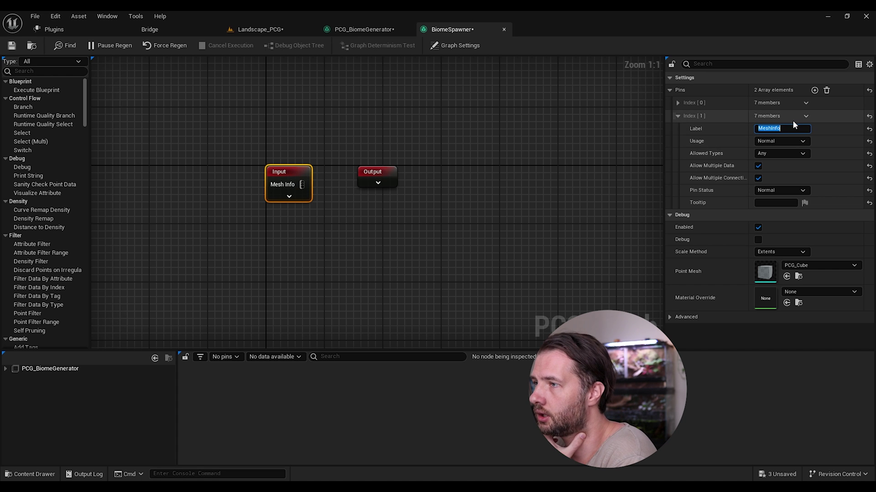
Step: Restrict the MeshInfo pin to Attribute Set data and place Output above Input
click(786, 152)
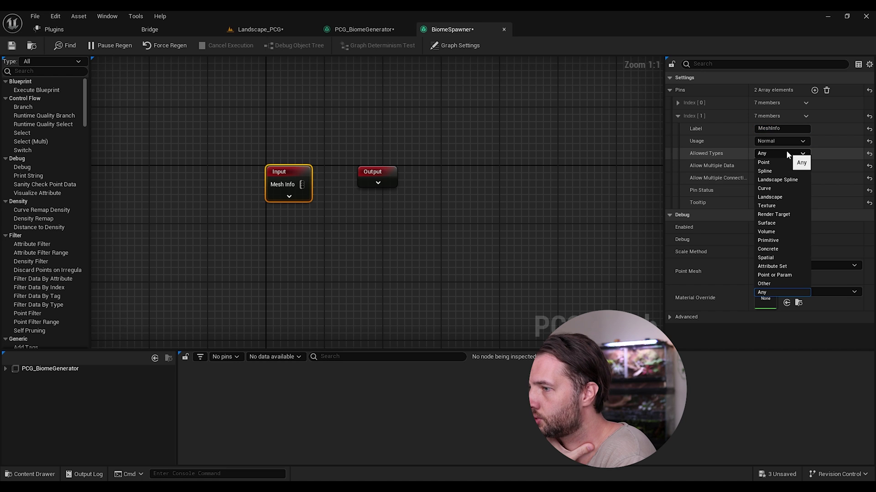
click(783, 267)
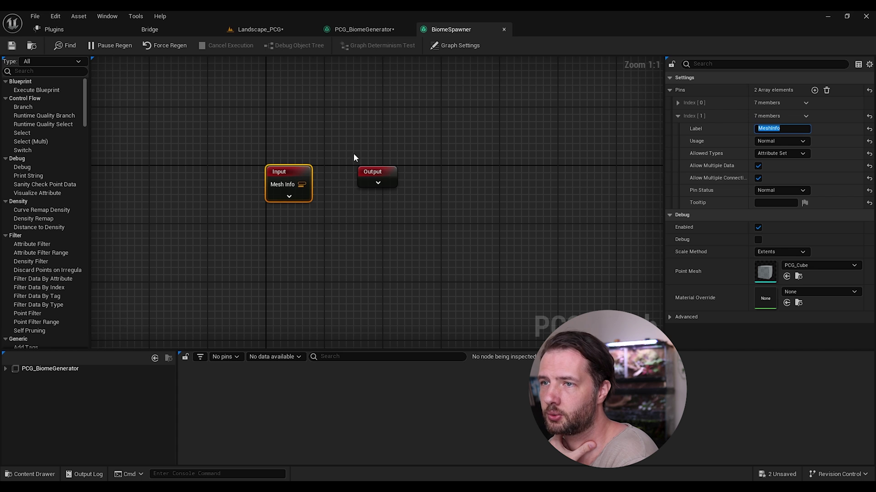
drag(371, 174, 272, 130)
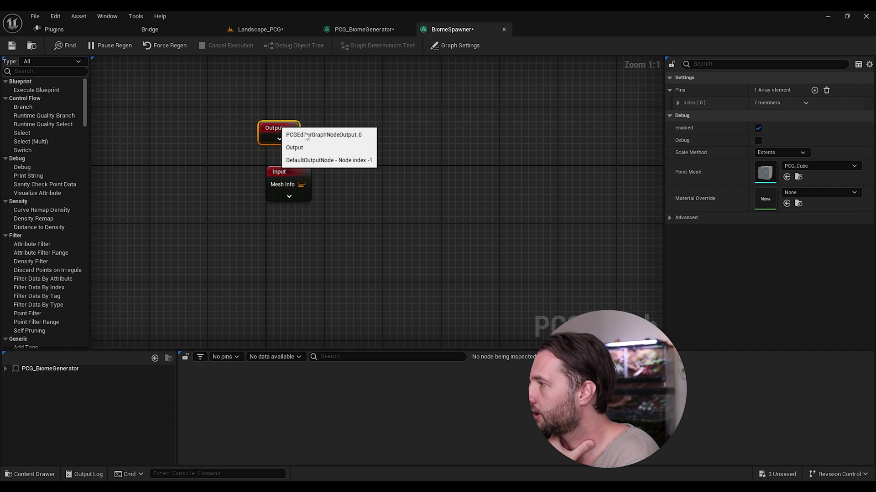
click(316, 187)
right_drag(314, 187, 285, 177)
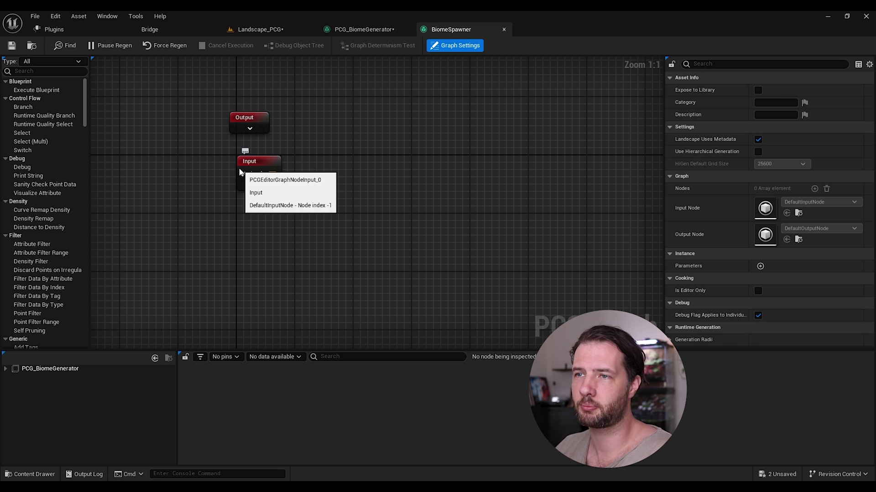
click(392, 28)
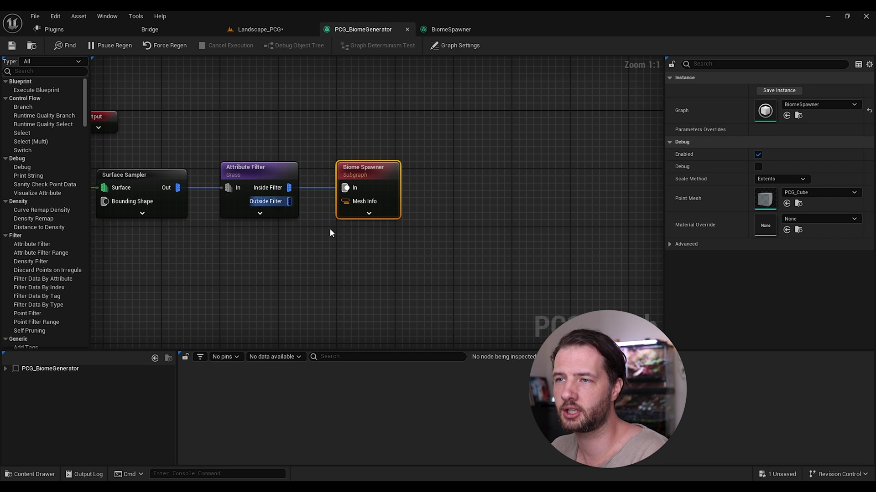
Step: Add a Get Property From Object Path node feeding Biome Spawner's Mesh Info input
right_drag(296, 280, 353, 292)
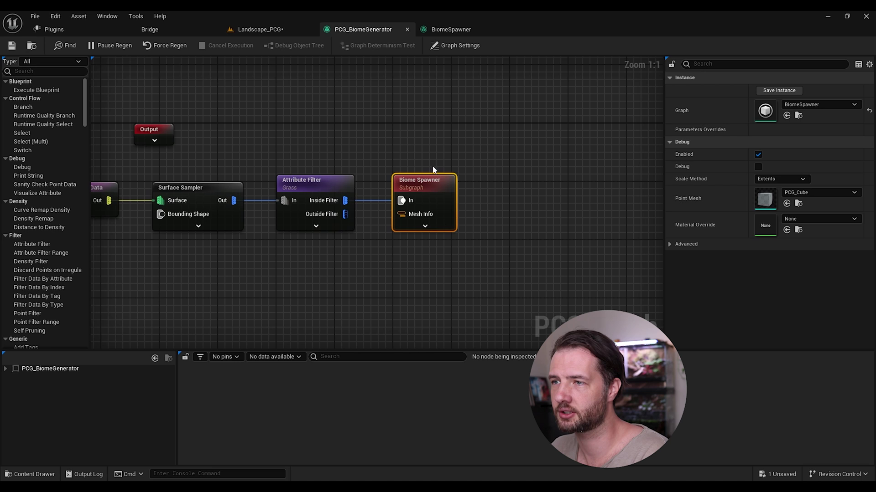
click(448, 30)
click(363, 29)
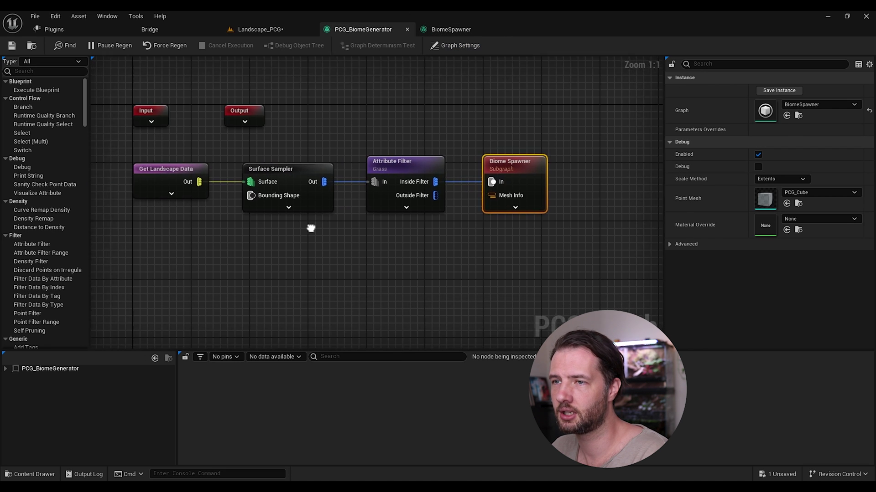
right_drag(324, 247, 387, 242)
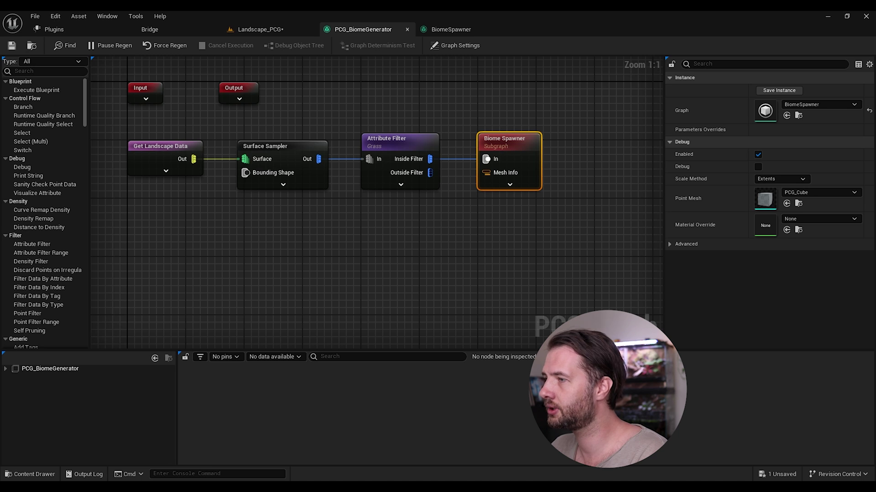
right_drag(458, 72, 373, 84)
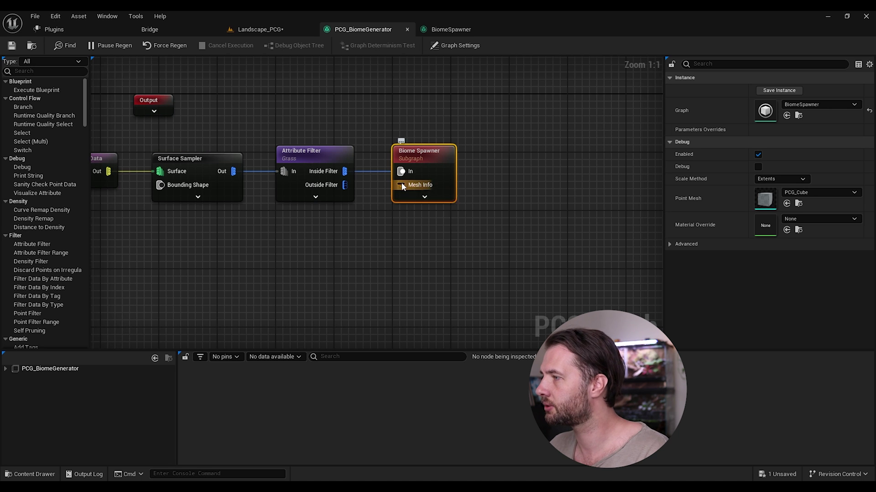
drag(401, 185, 351, 249)
text(get pro)
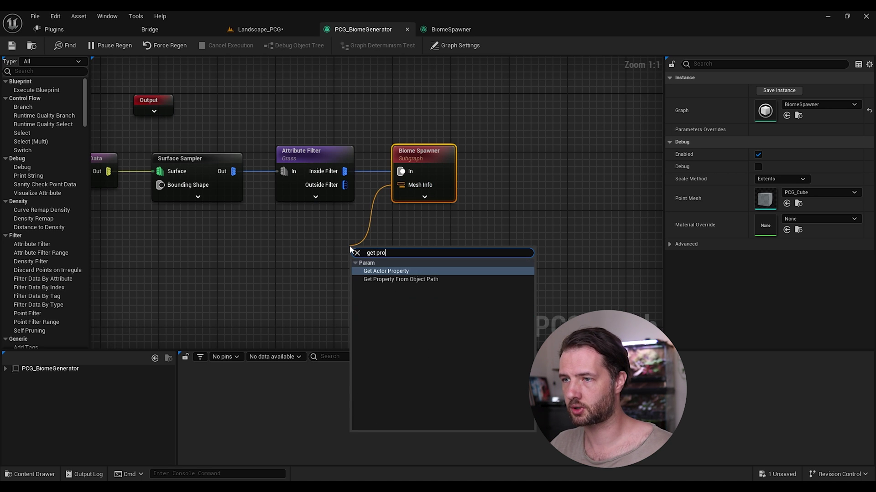
click(421, 279)
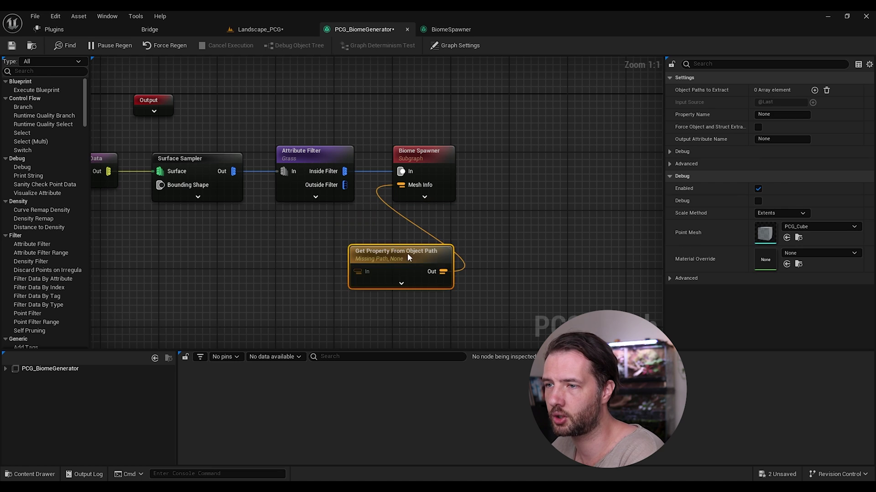
drag(406, 253, 313, 223)
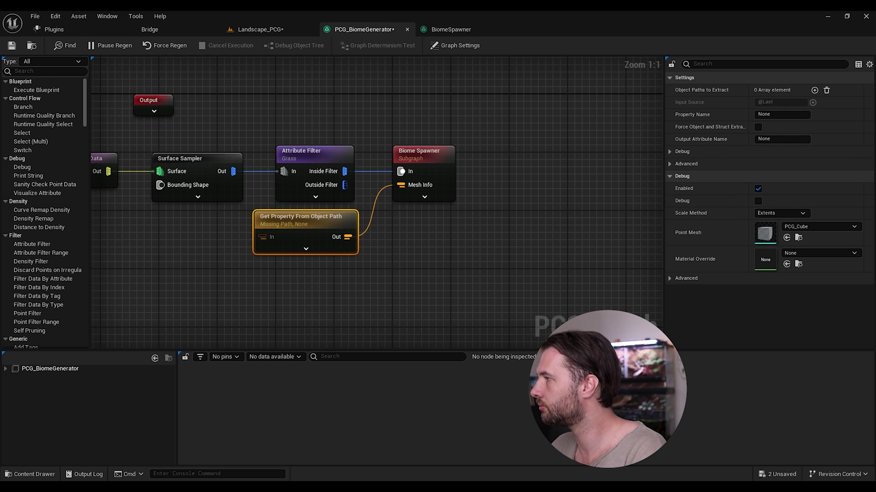
Step: Set the property name to ListOfMeshes, save, and add one empty object path entry
click(779, 114)
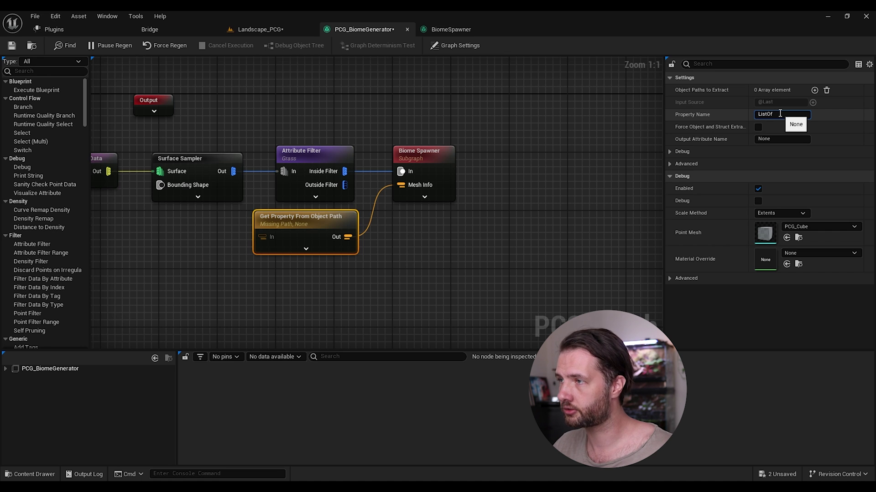
text(ListOfMeshes)
key(Return)
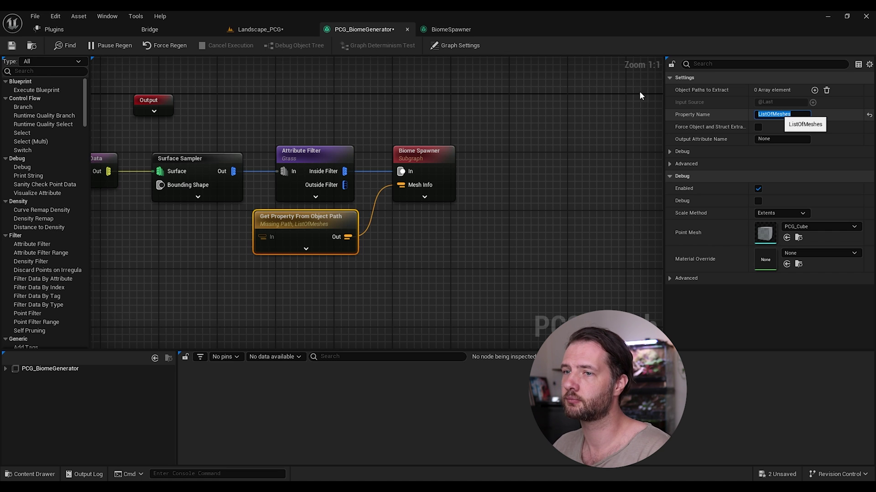
click(11, 45)
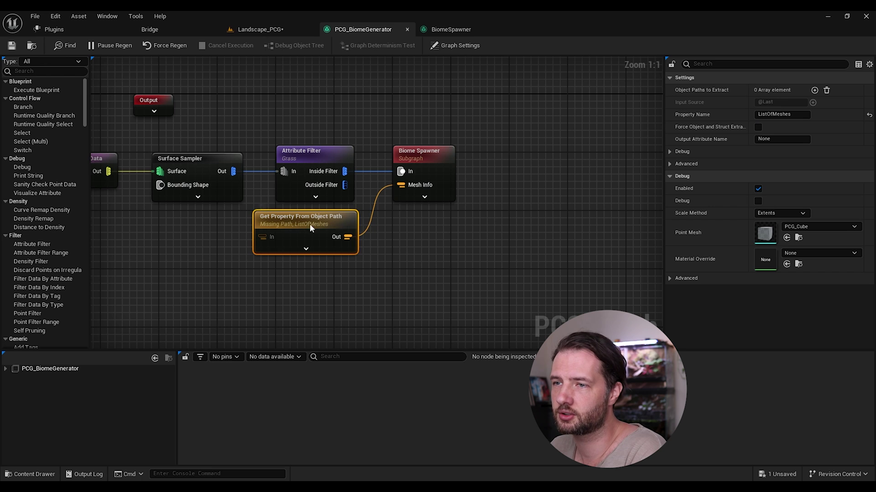
click(814, 90)
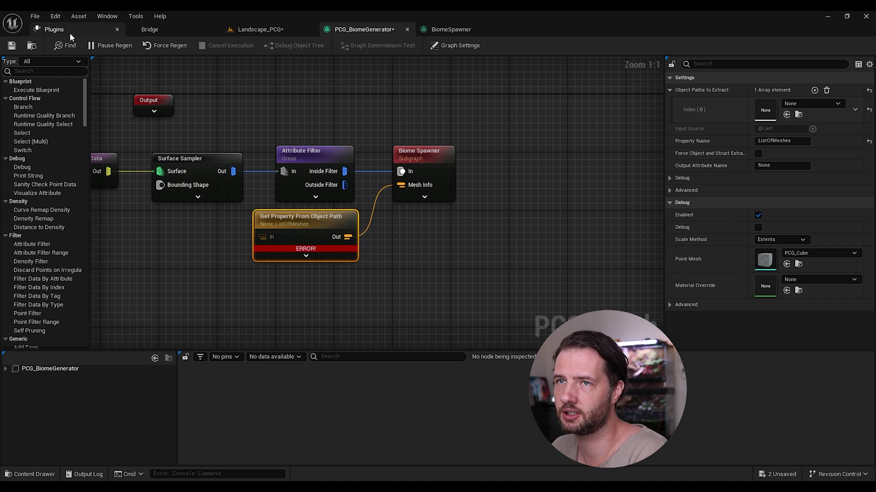
Step: Close the Plugins and Bridge tabs, browse to PCG/Data and select the Grass asset
click(148, 29)
click(249, 29)
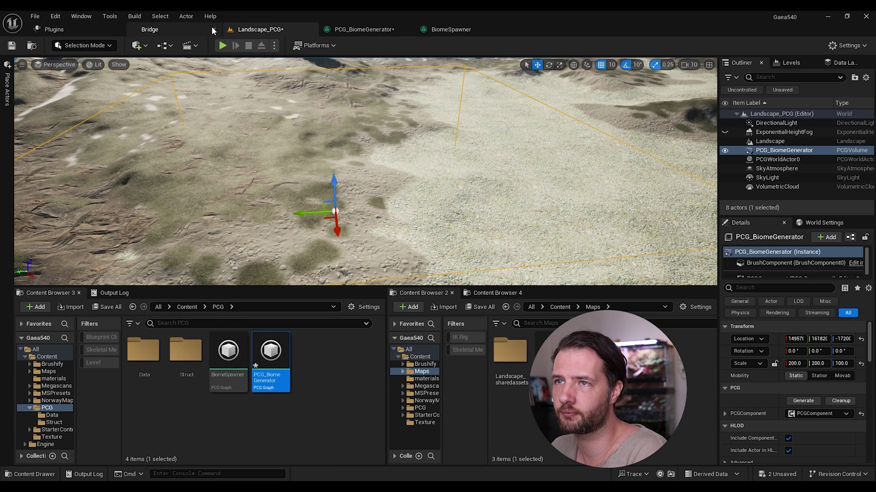
click(213, 30)
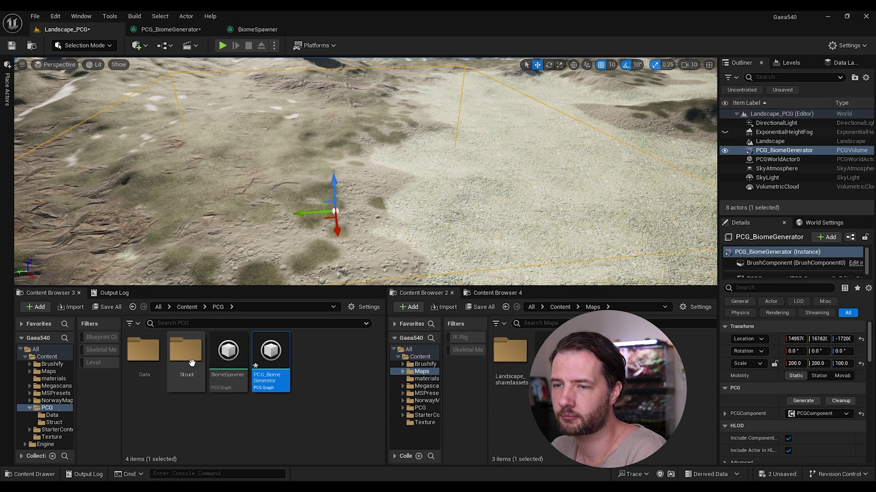
click(156, 356)
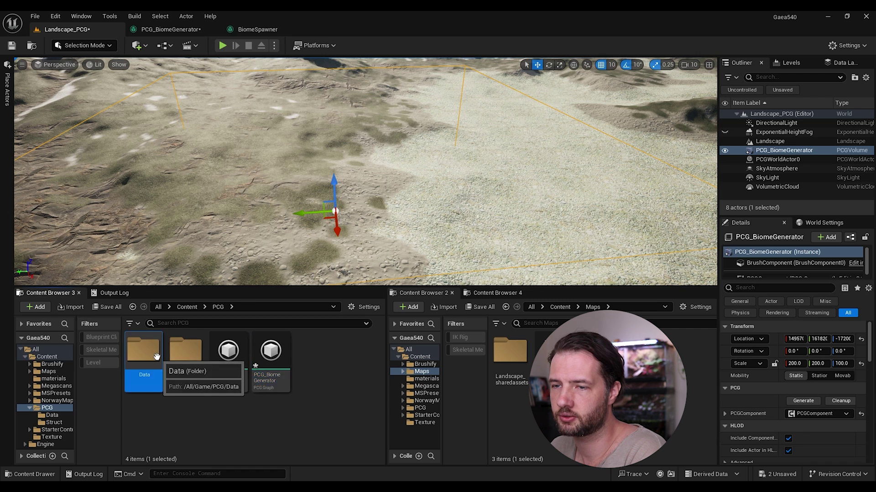
double_click(157, 357)
click(192, 362)
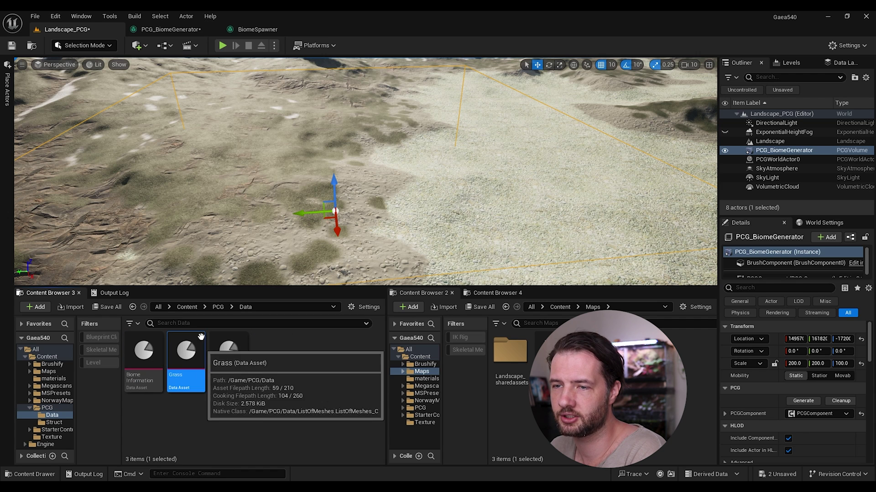
click(259, 30)
click(171, 29)
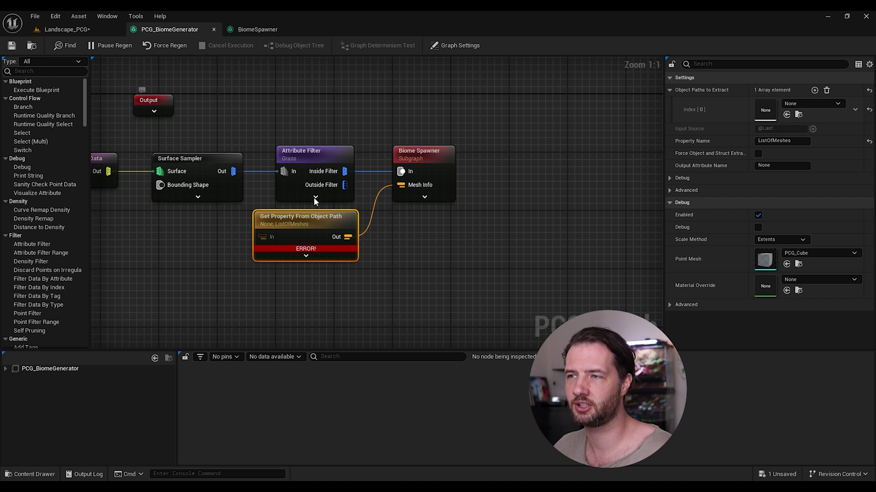
Step: Remove the erroring object path and add a List Of Meshes graph parameter
click(826, 90)
click(444, 46)
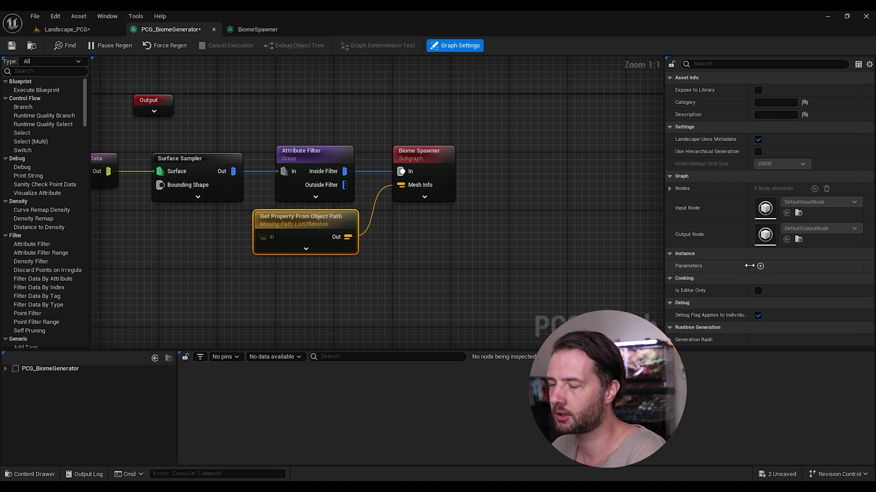
click(760, 266)
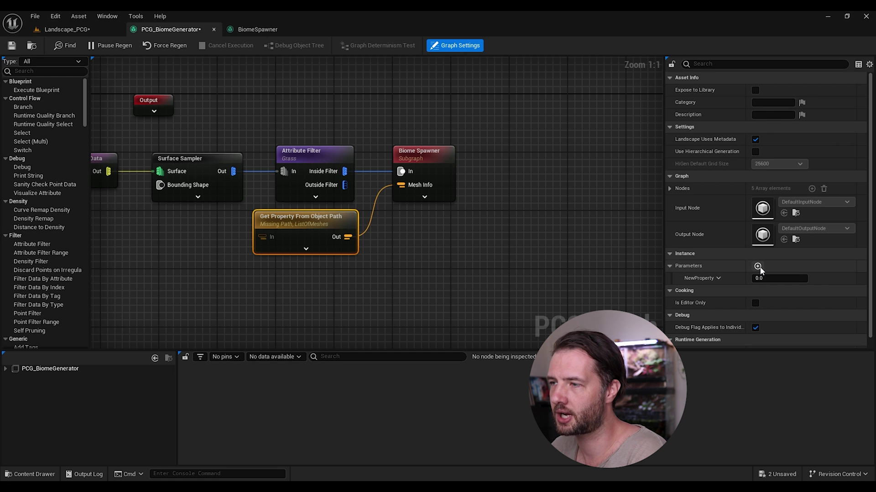
click(719, 278)
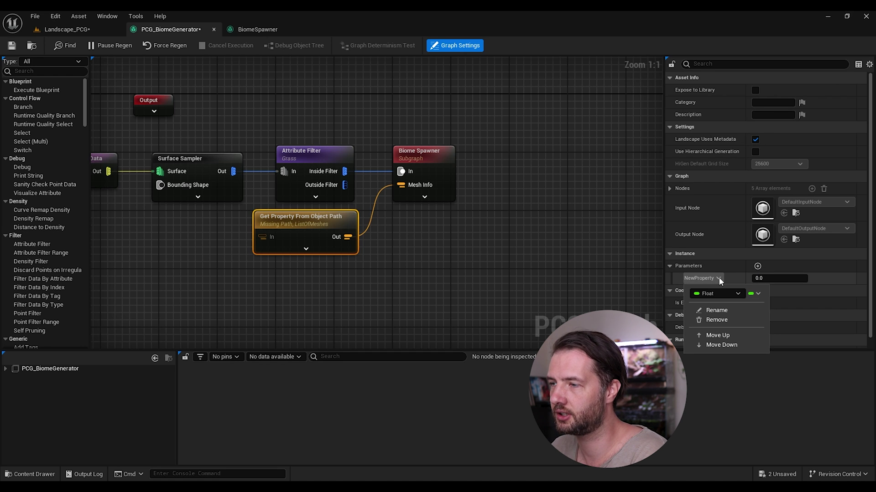
click(717, 294)
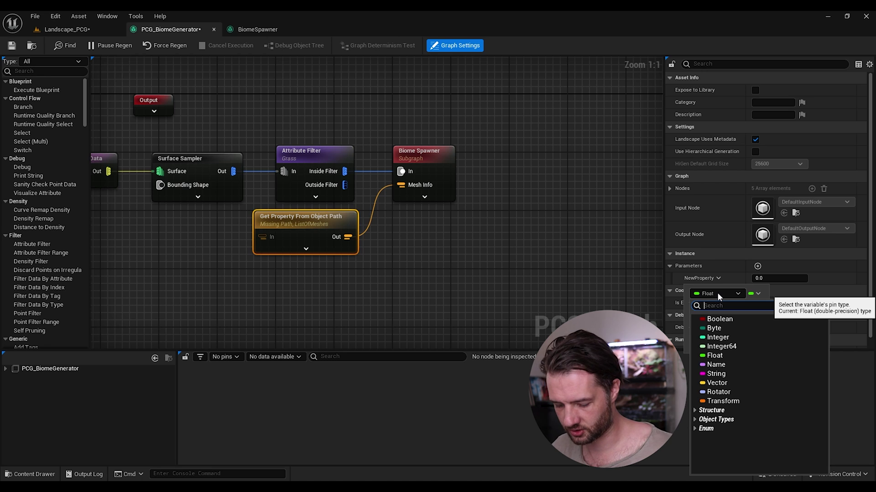
text(listof)
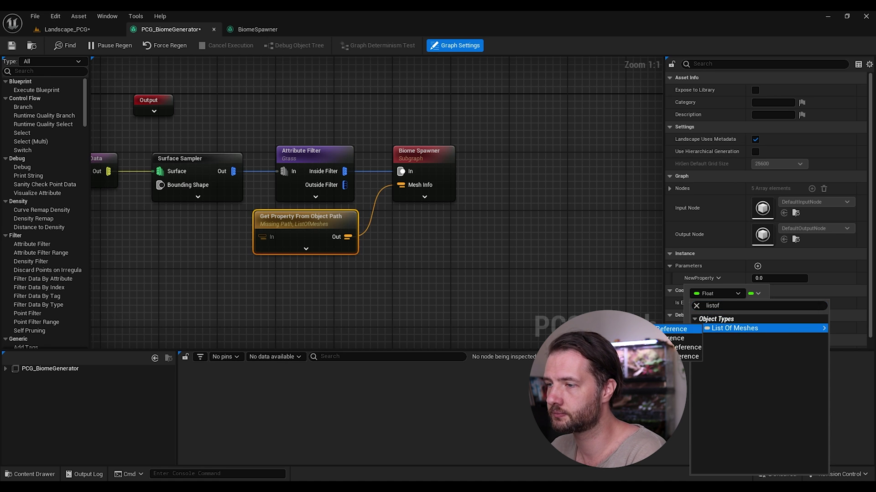
click(734, 328)
Step: Name the parameter Grass and assign it the Grass data asset
click(718, 285)
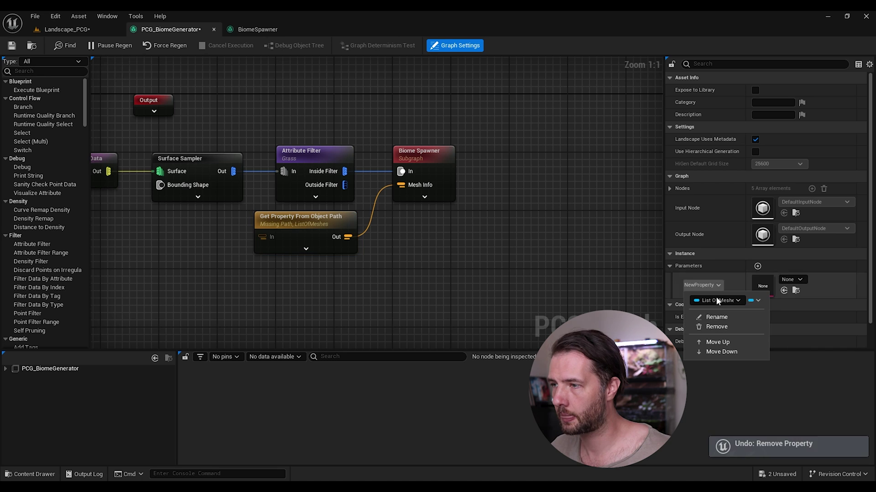
click(715, 318)
text(G)
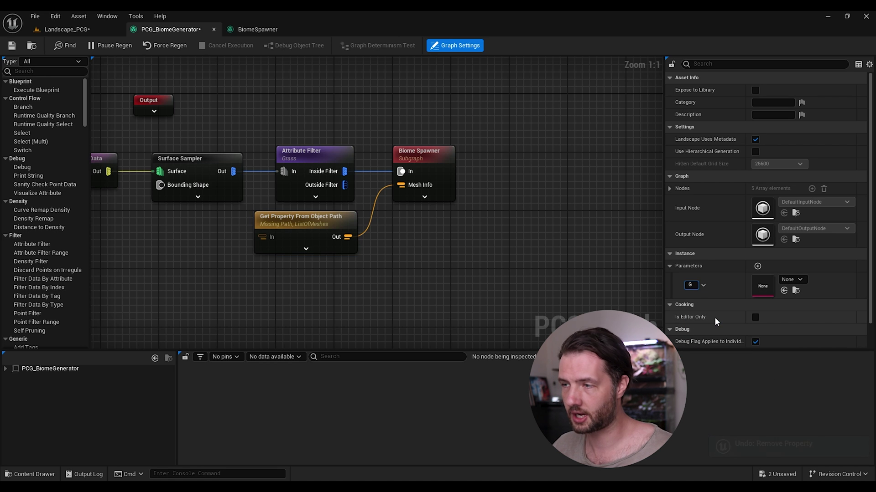
text(rass)
key(Return)
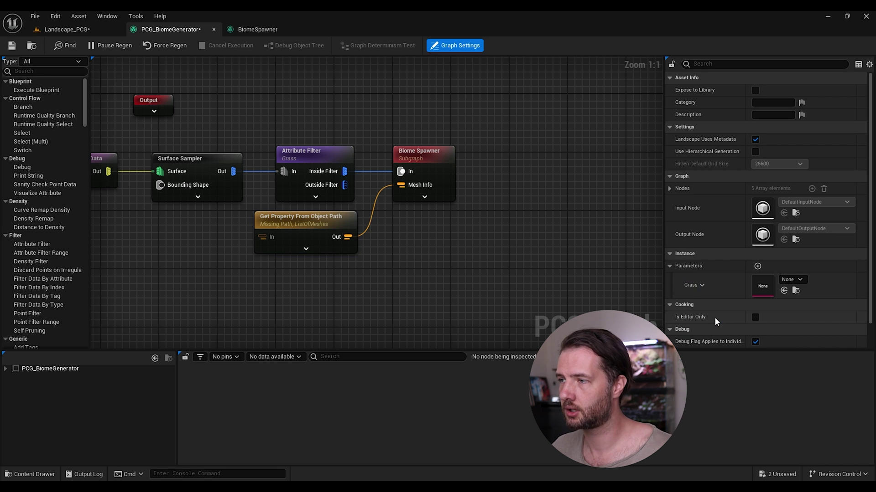
click(799, 280)
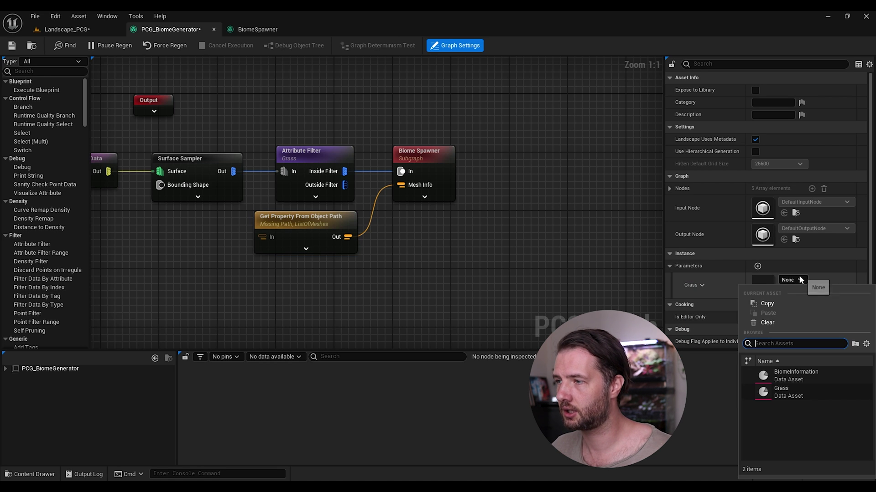
click(790, 395)
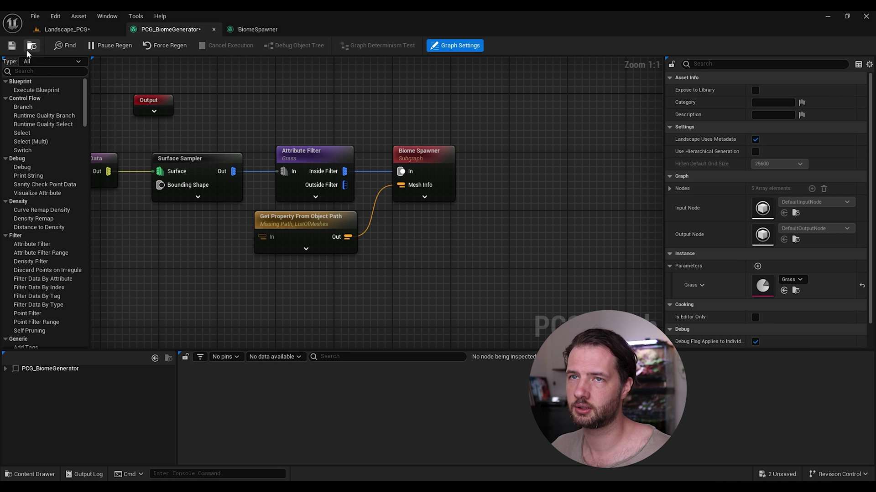
key(Home)
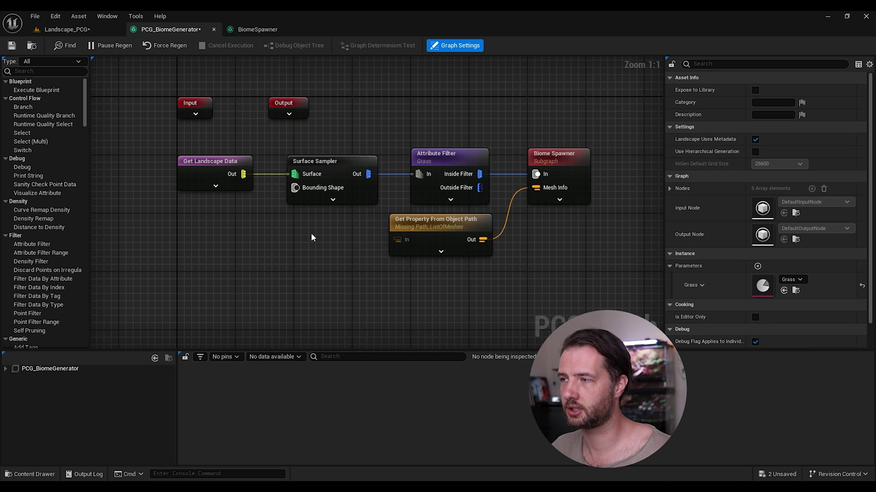
Step: Add a Get Grass parameter node wired into Get Property From Object Path's input
right_click(311, 237)
text(grass)
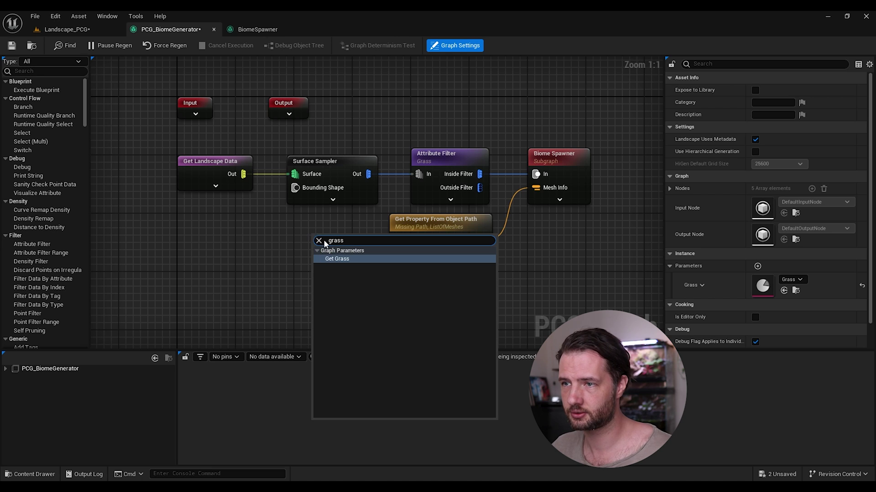
click(337, 259)
drag(360, 242, 404, 240)
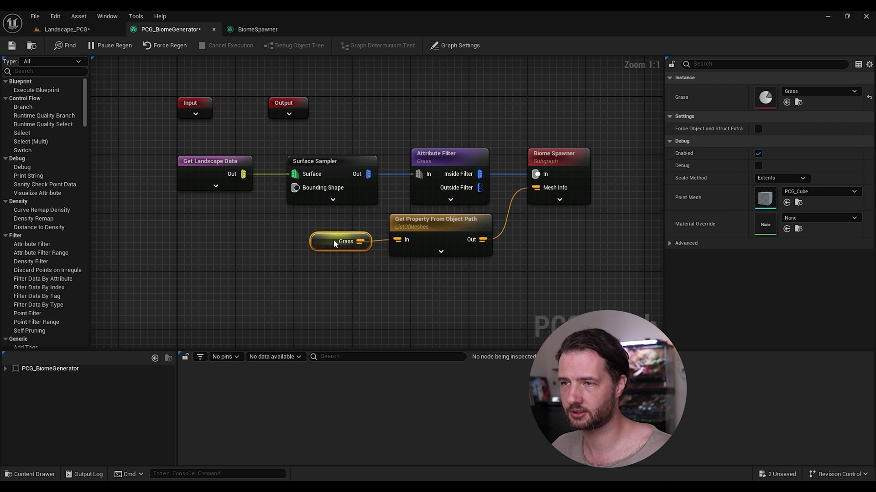
drag(325, 234, 322, 236)
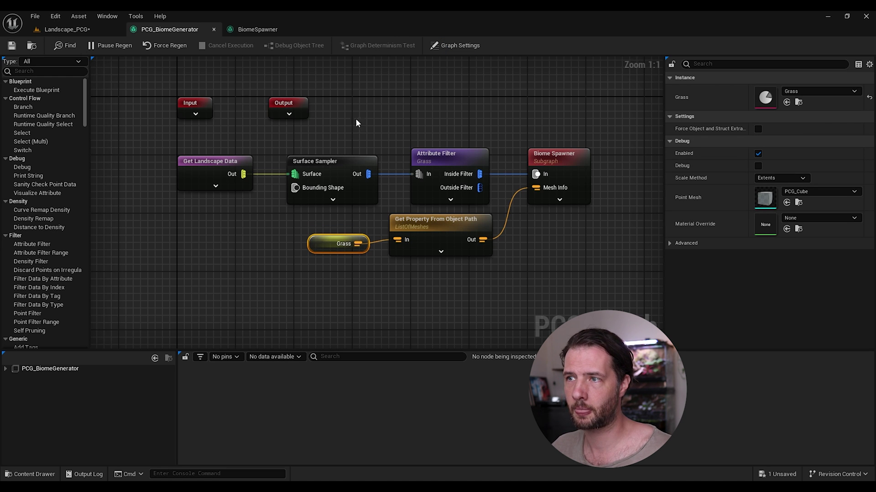
right_drag(284, 105, 205, 117)
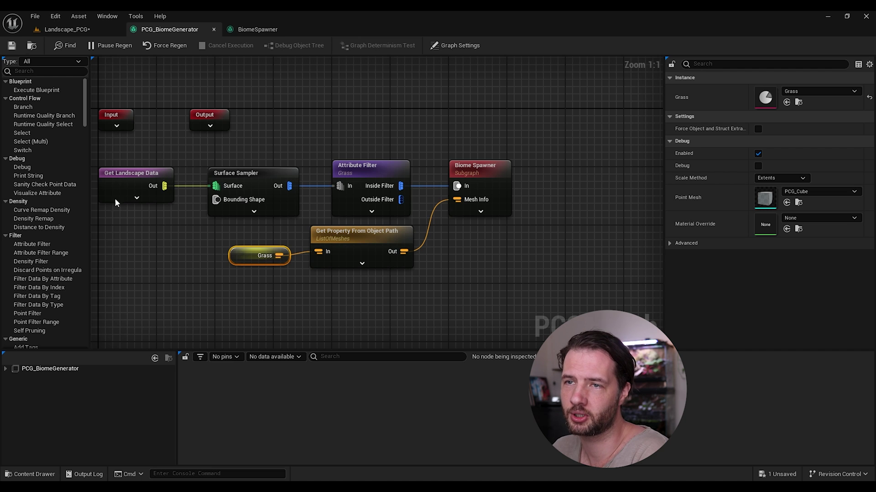
Step: Review the Surface Sampler and Grass Attribute Filter settings
click(235, 174)
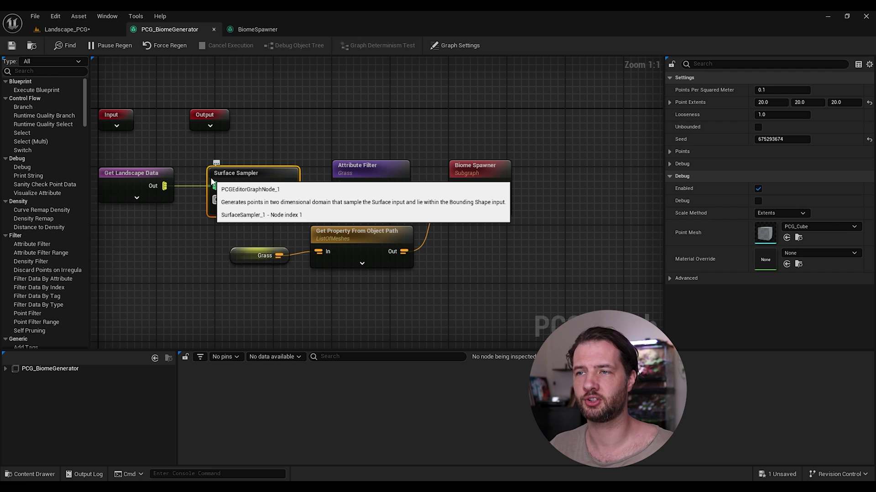
click(365, 166)
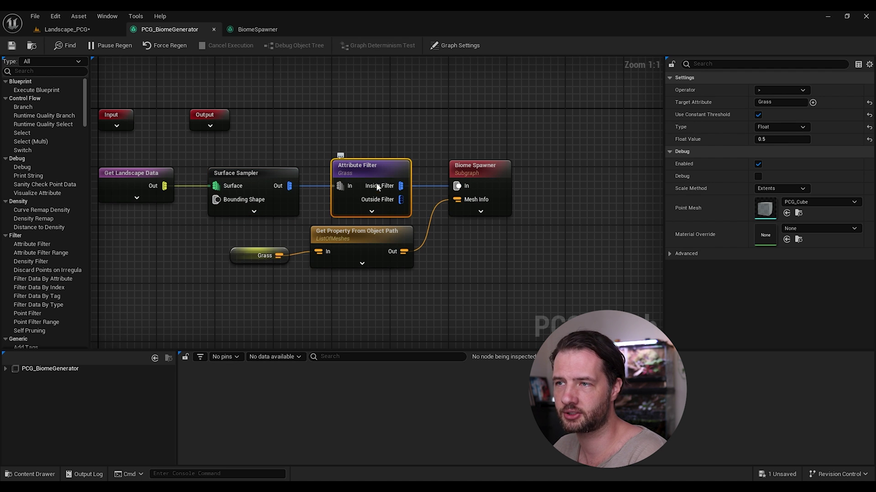
right_drag(360, 177, 260, 155)
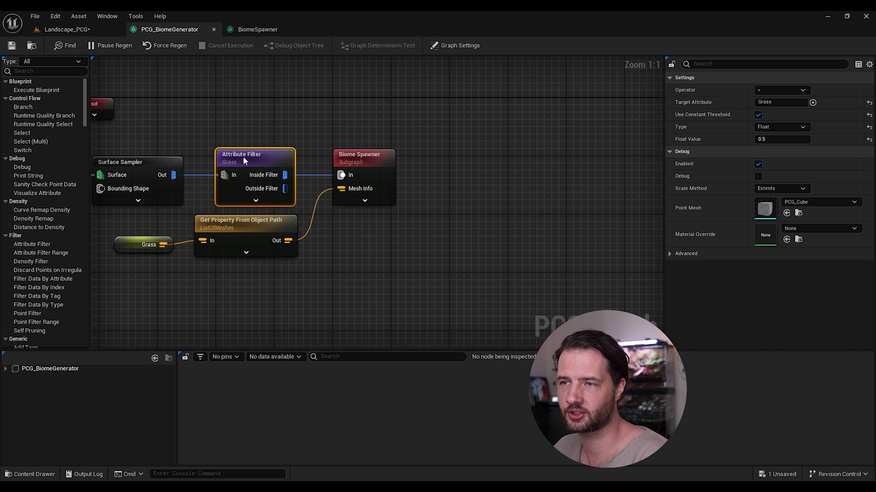
drag(254, 288, 269, 224)
click(284, 221)
right_drag(361, 220, 263, 226)
Step: Duplicate the Grass Attribute Filter and place the copy beside Get Property From Object Path
click(241, 165)
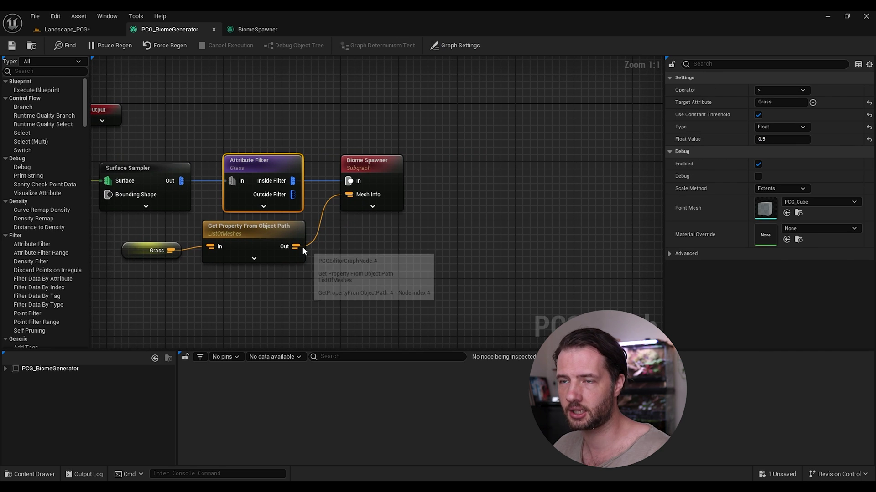
key(ctrl+d)
right_drag(262, 261, 368, 263)
drag(391, 283, 268, 257)
drag(368, 233, 261, 242)
drag(404, 311, 338, 251)
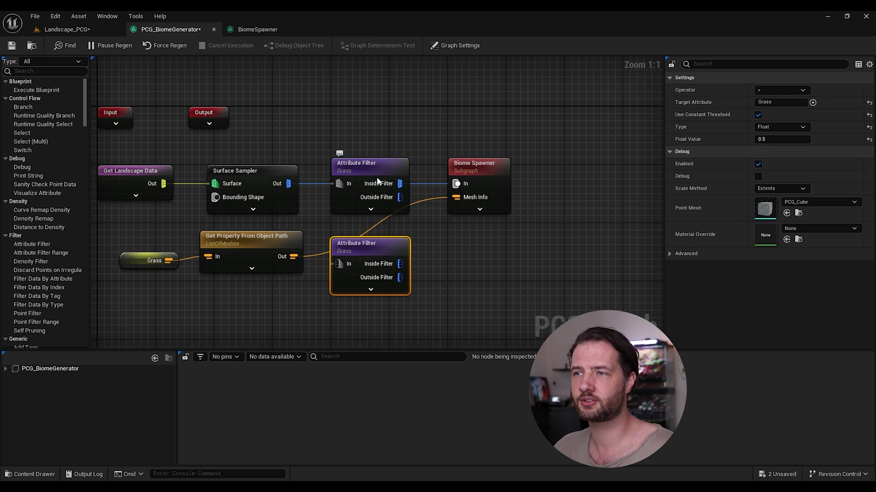
Step: Chain the duplicated filter to the first filter's outside points and target River
drag(396, 197, 338, 264)
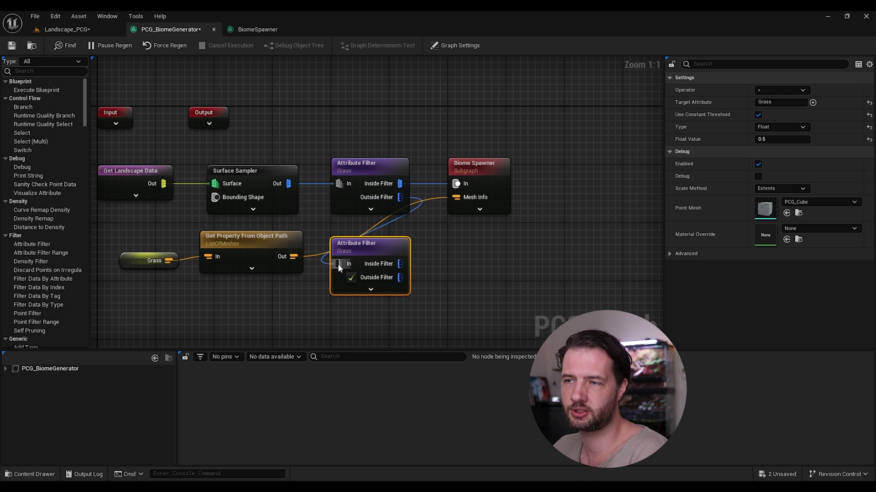
click(775, 102)
text(River)
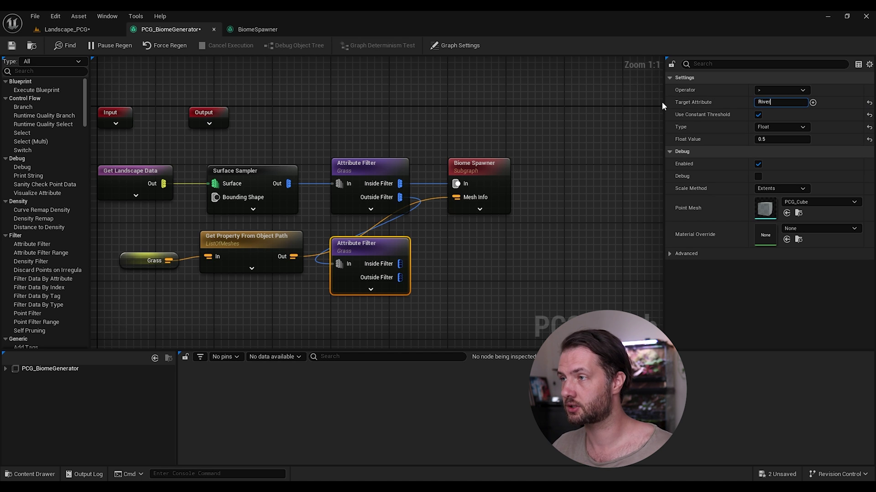
key(Return)
Step: Nudge the River Attribute Filter node upward to tidy the graph
click(491, 250)
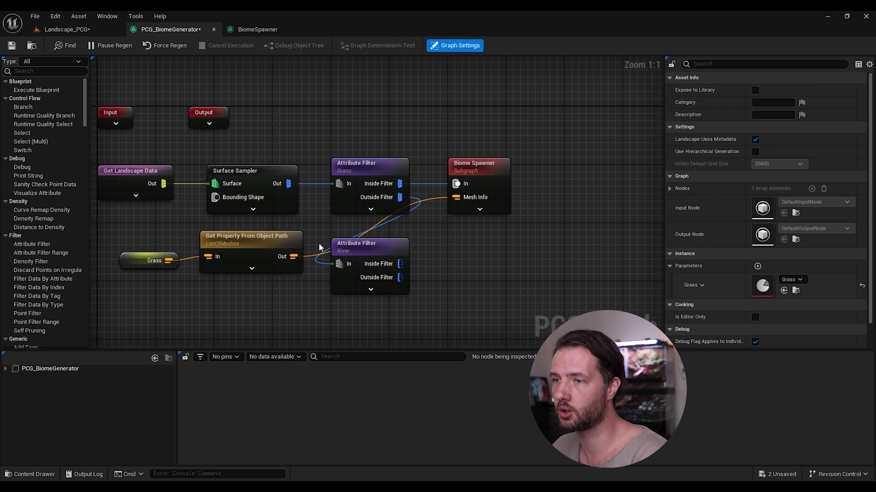
click(372, 256)
click(529, 200)
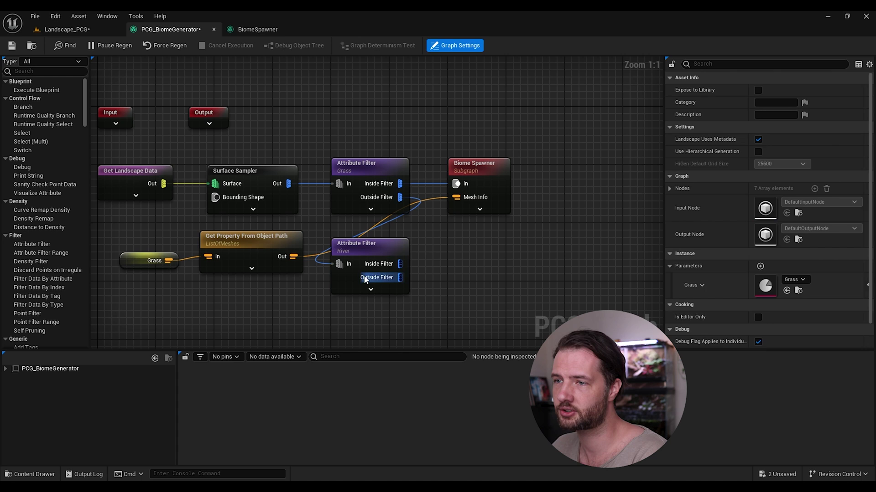
click(354, 248)
right_drag(468, 264, 434, 227)
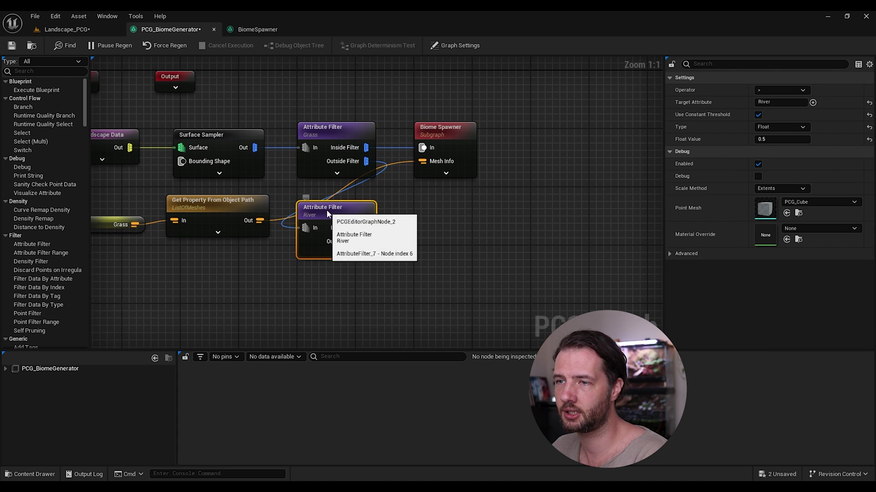
drag(327, 210, 327, 202)
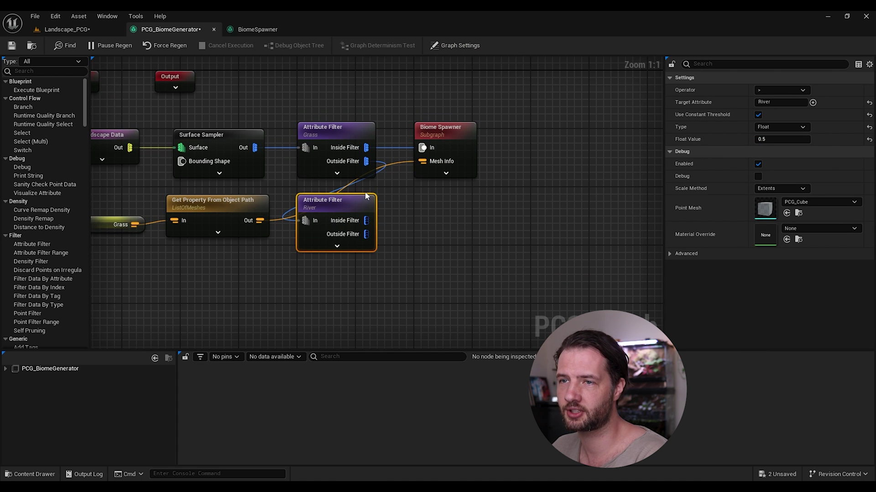
right_drag(385, 141, 431, 139)
Step: Add a new graph parameter of type List Of Meshes object reference
click(460, 46)
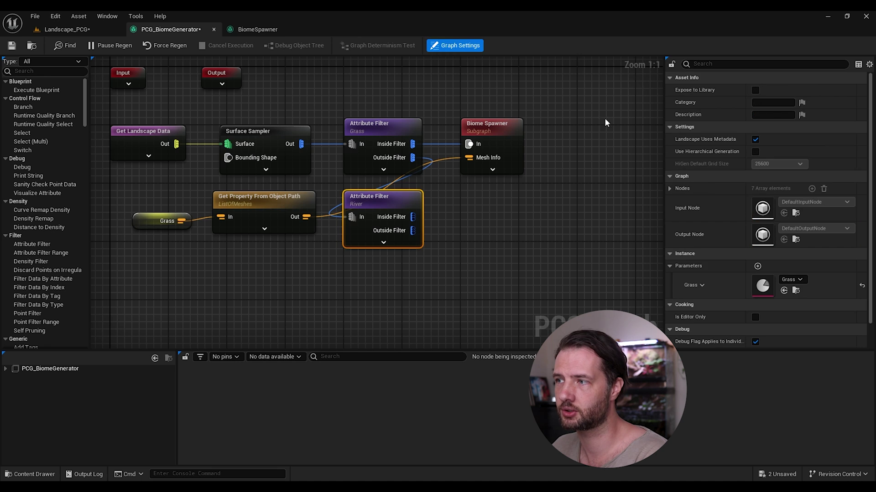
click(757, 267)
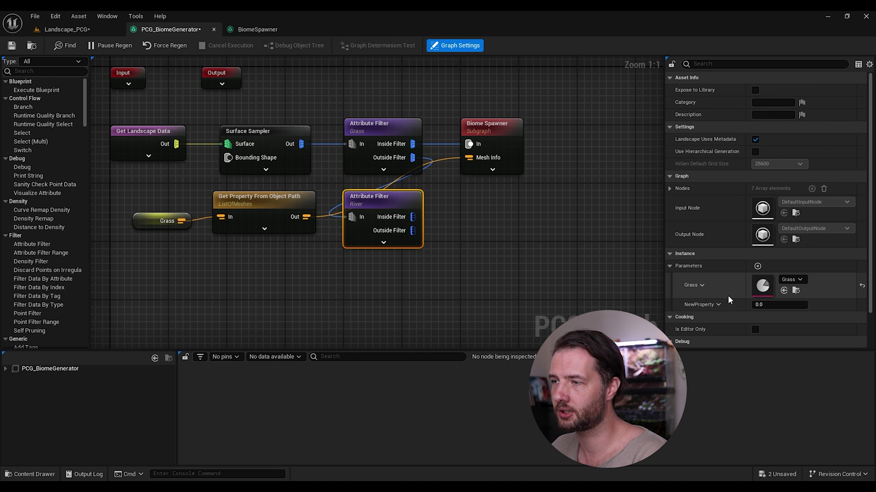
click(711, 306)
click(712, 319)
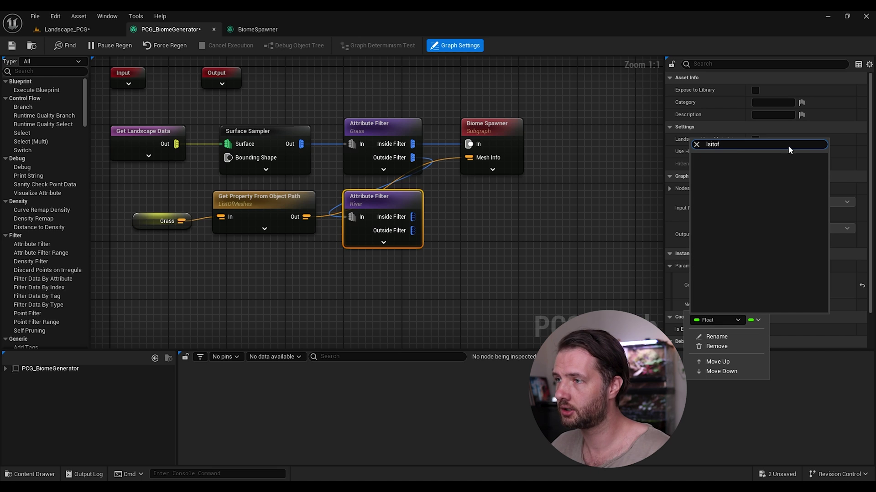
key(BackSpace)
key(BackSpace)
key(BackSpace)
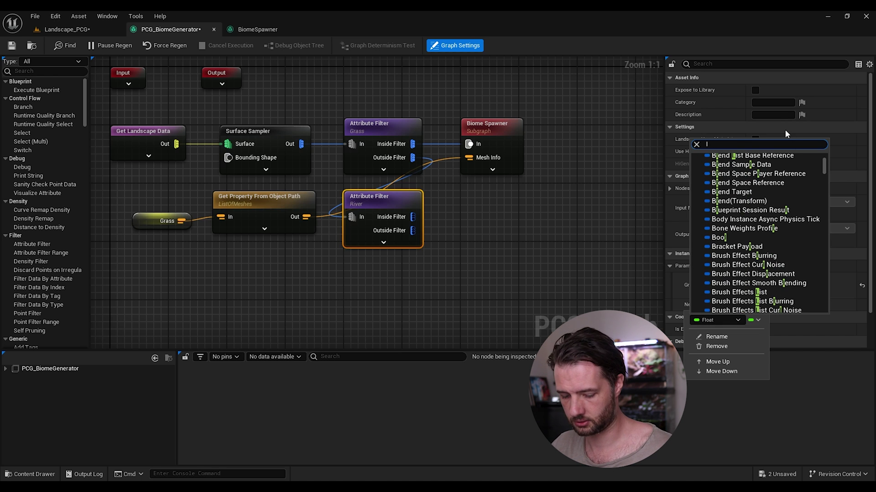
text(istof)
mouse_move(760, 167)
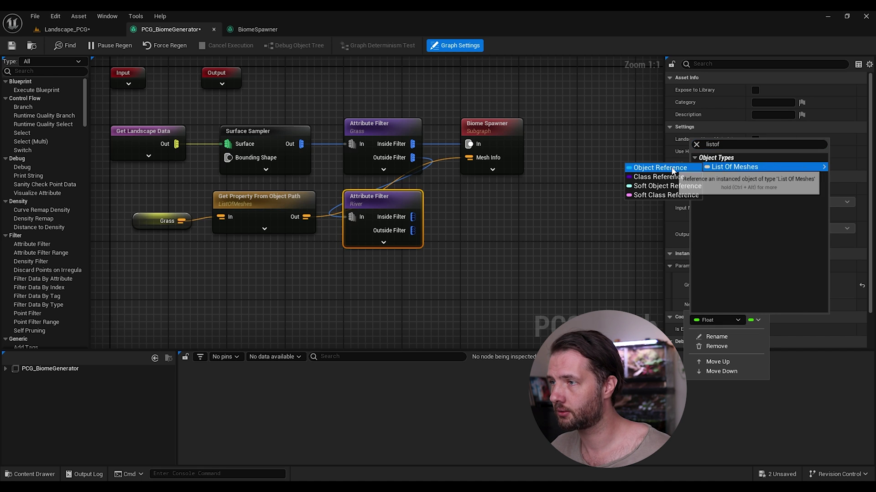
click(656, 168)
Step: Rename the parameter to River and save the biome generator graph
click(718, 312)
click(717, 340)
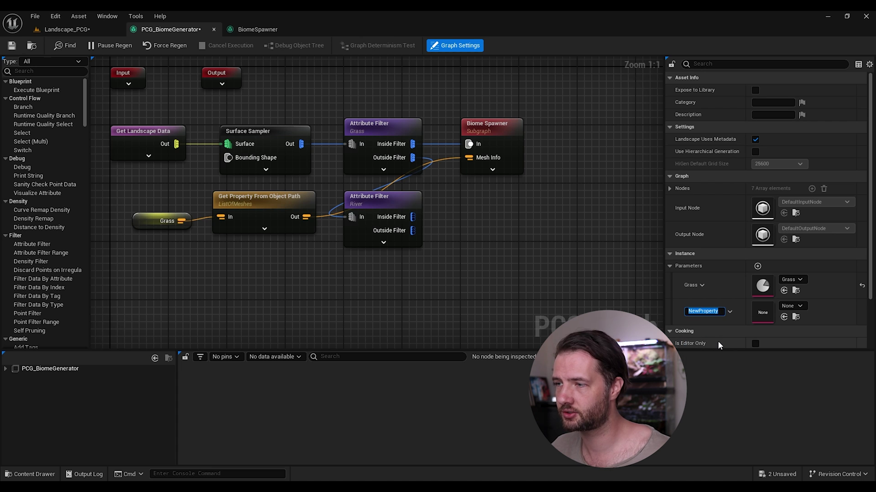
text(River)
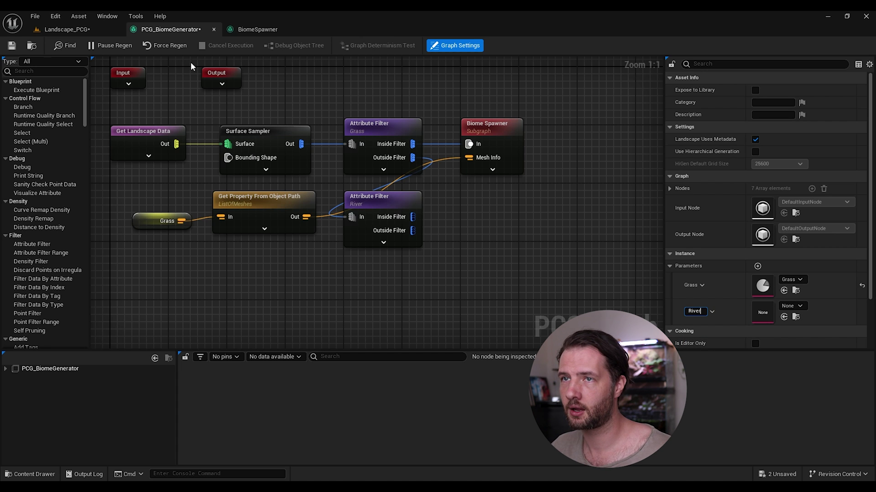
click(12, 45)
click(68, 29)
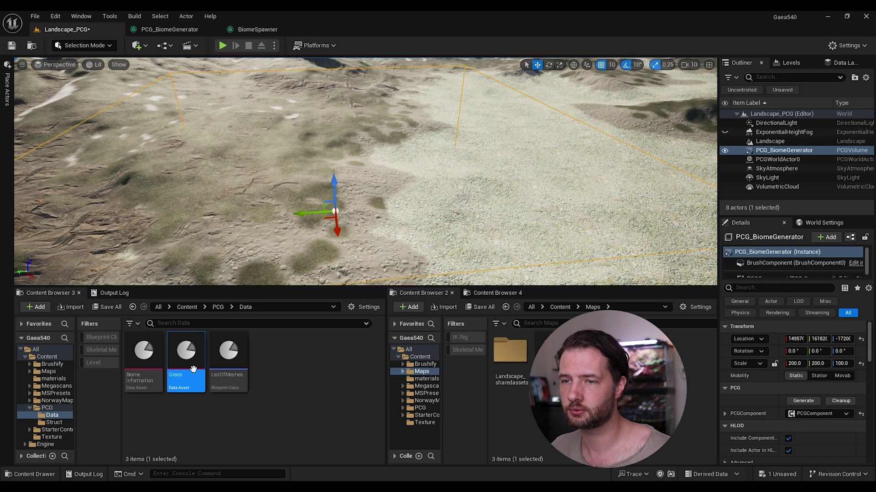
Step: Duplicate the Biome Information asset and name the copy River
right_click(141, 357)
click(179, 203)
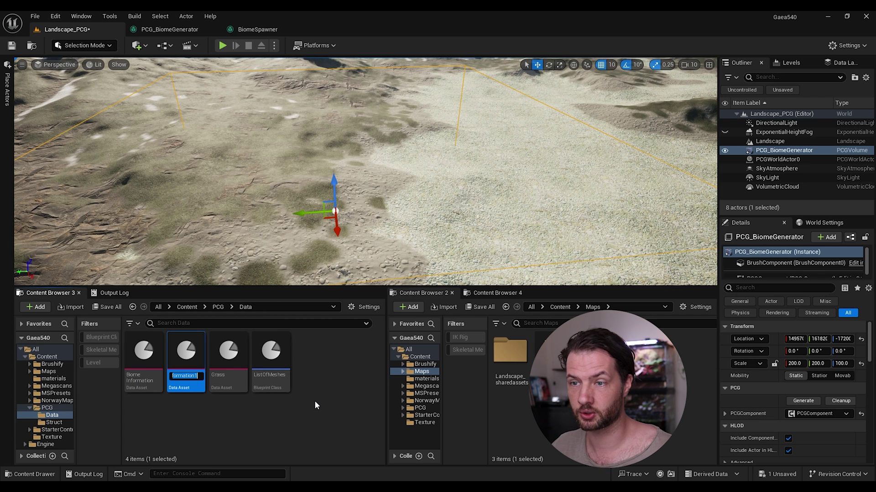
text(Rivr)
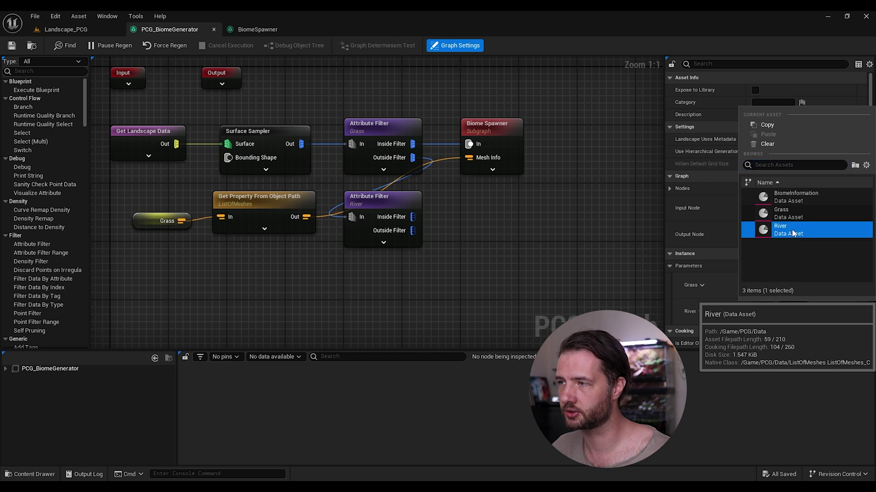
Step: Set the River parameter to the River asset and duplicate the Get Property From Object Path node below
click(752, 227)
right_drag(293, 261, 369, 251)
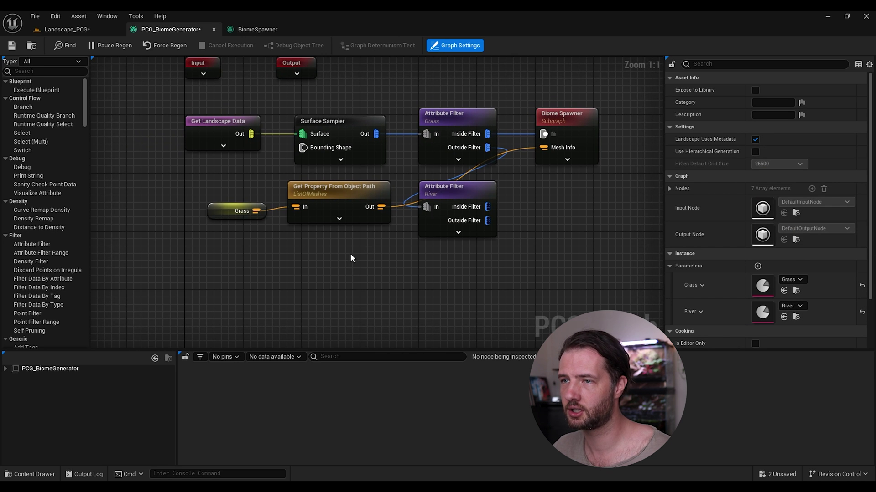
click(333, 197)
key(ctrl+d)
drag(399, 292, 341, 248)
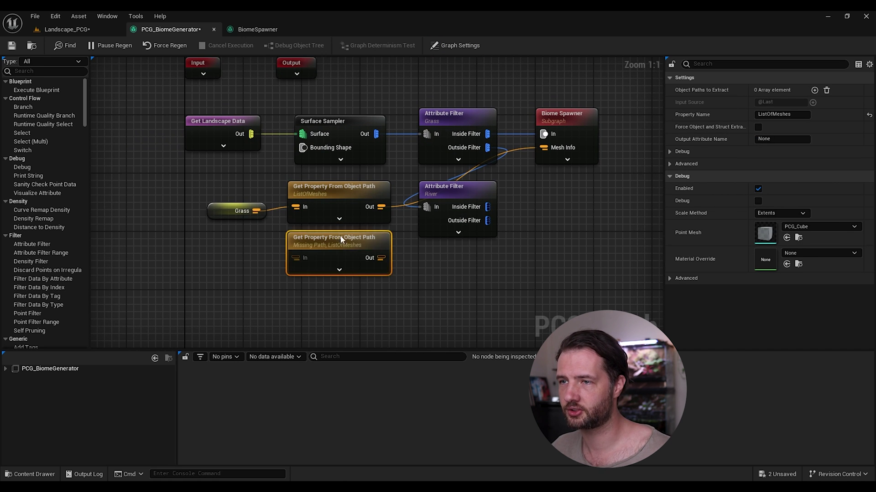
Step: Add a Get River node and wire it into the copied Get Property node's In pin
right_drag(398, 259, 355, 254)
drag(410, 297, 258, 244)
right_drag(196, 243, 261, 228)
right_click(228, 246)
text(river)
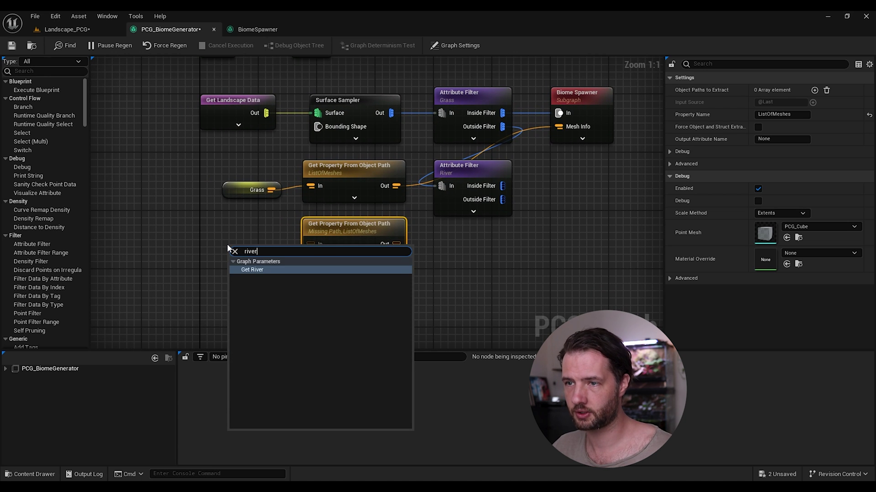
click(253, 270)
drag(271, 248, 312, 242)
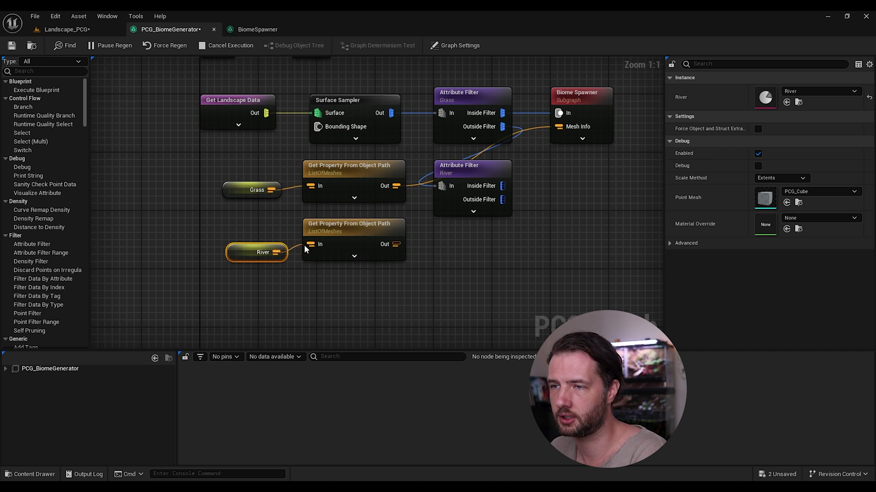
Step: Duplicate the Biome Spawner node and place the copy beside the River filter
click(575, 98)
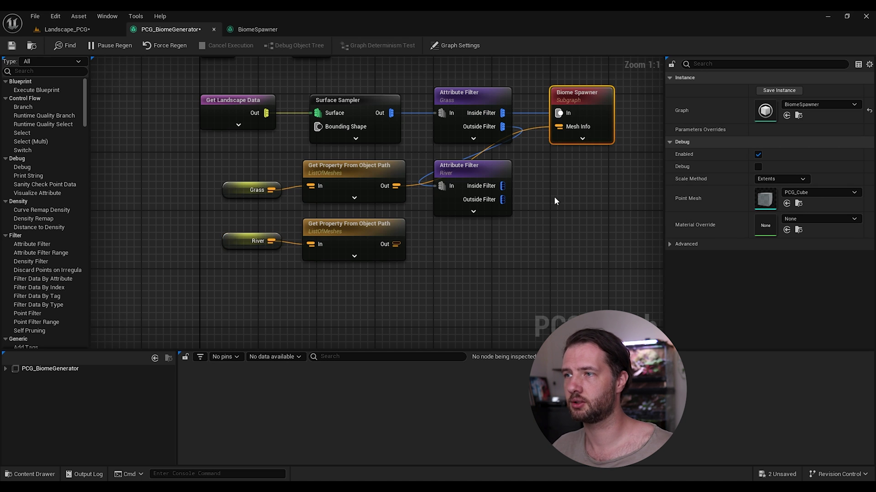
right_drag(554, 196, 410, 195)
key(ctrl+d)
drag(436, 190, 445, 169)
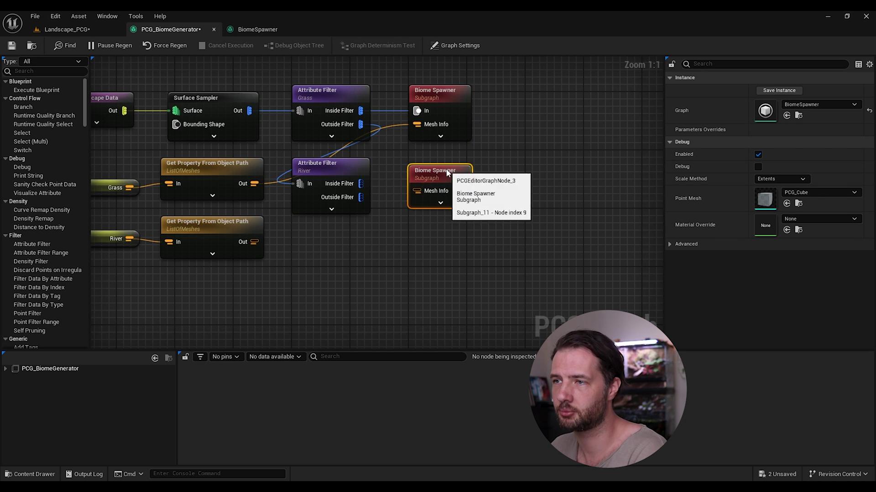
Step: Wire River's Inside Filter points to the copy's In and the River mesh list to Mesh Info, then save
drag(345, 183, 418, 190)
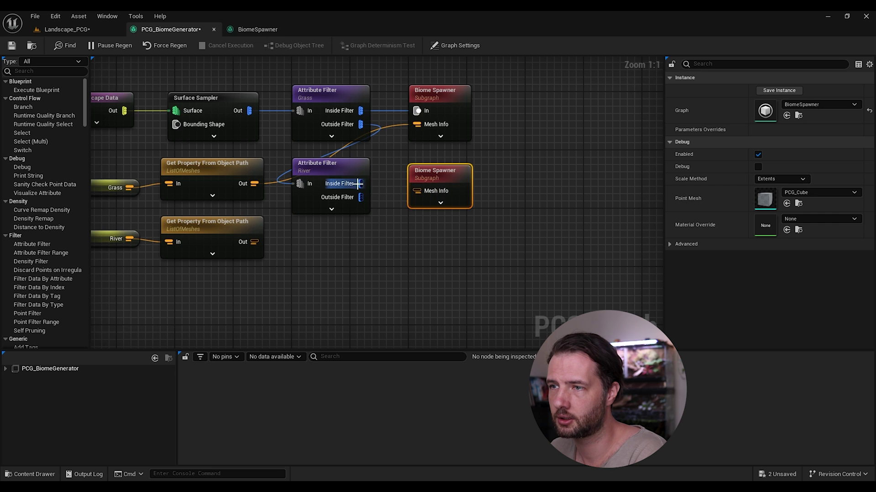
click(440, 203)
drag(360, 183, 414, 190)
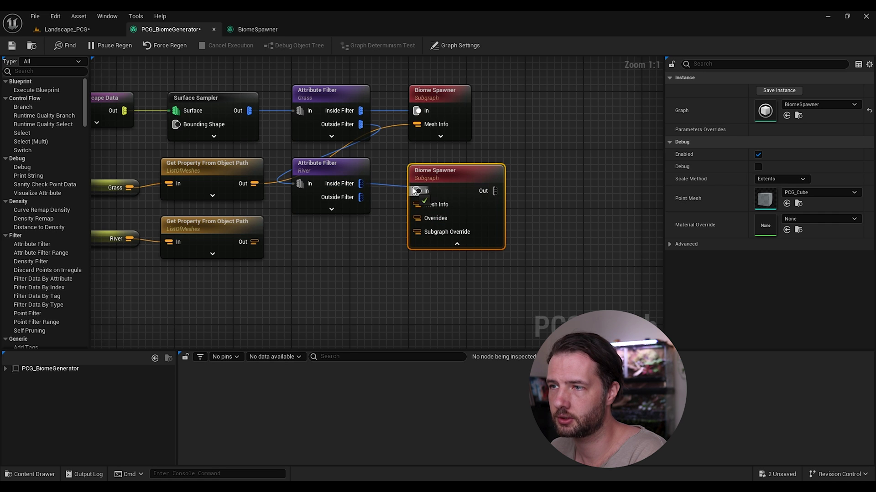
click(456, 244)
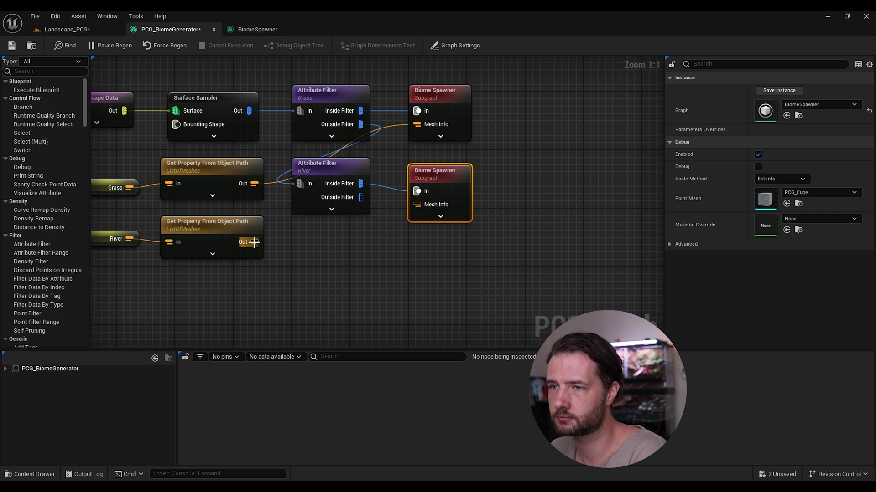
drag(254, 243, 417, 205)
drag(436, 173, 435, 165)
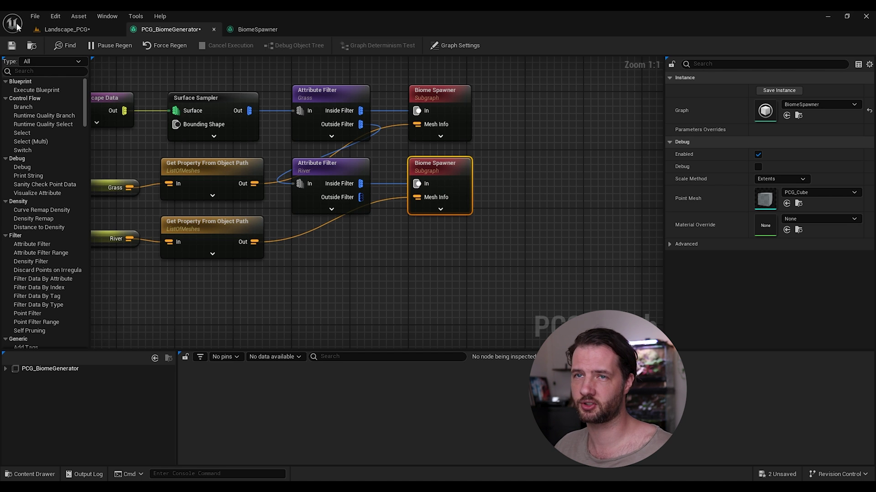
click(12, 45)
key(Home)
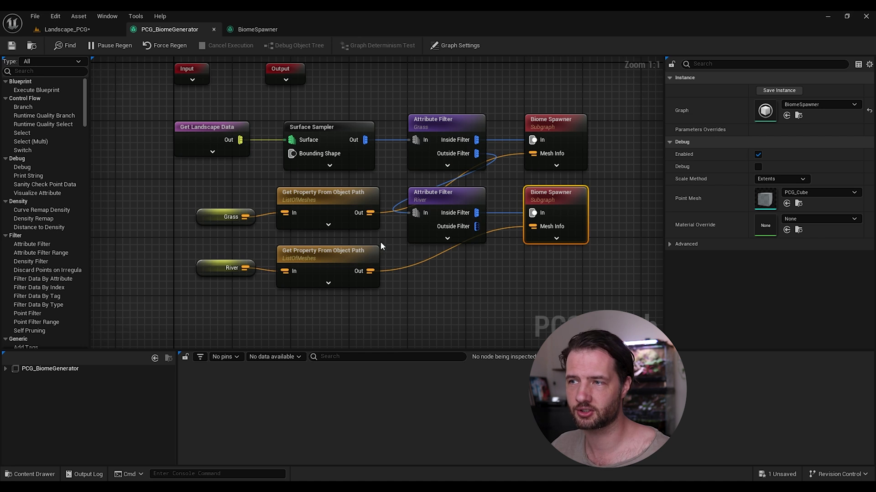
Step: Save the level and return to the BiomeSpawner subgraph
click(254, 30)
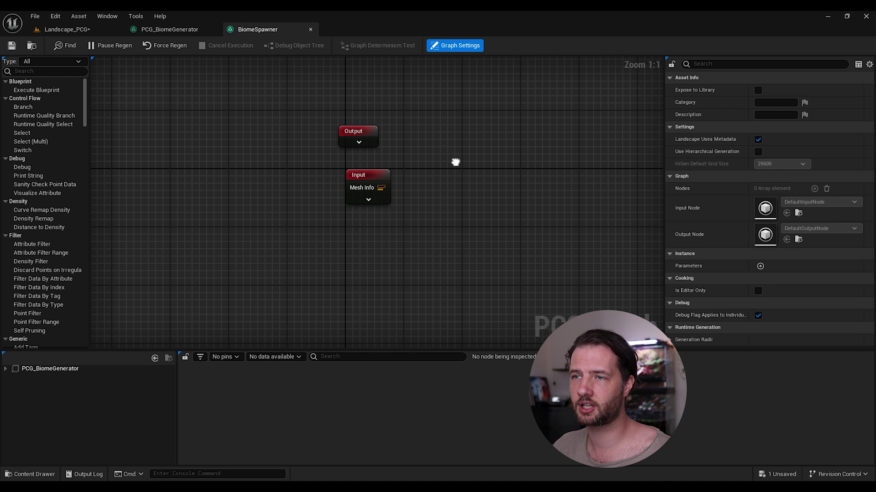
click(52, 30)
click(11, 46)
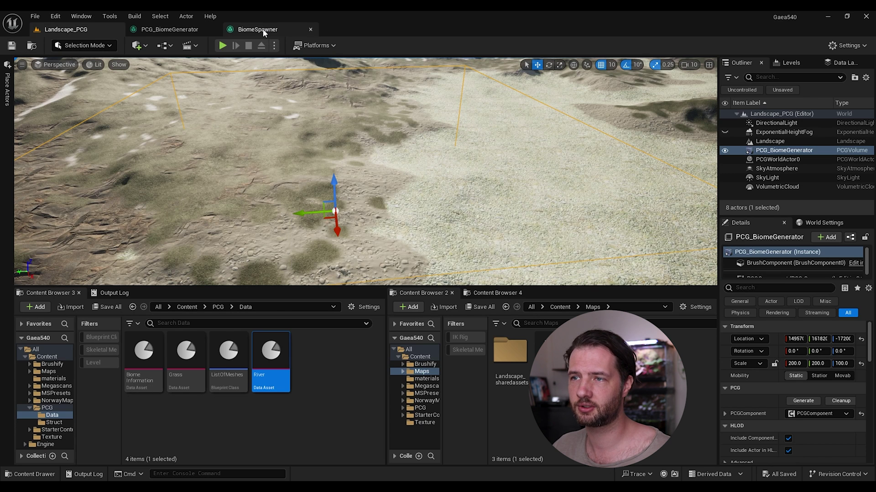
click(269, 30)
Step: Add a Match And Set Attributes node fed by the Input node's Mesh Info
right_drag(454, 178, 303, 175)
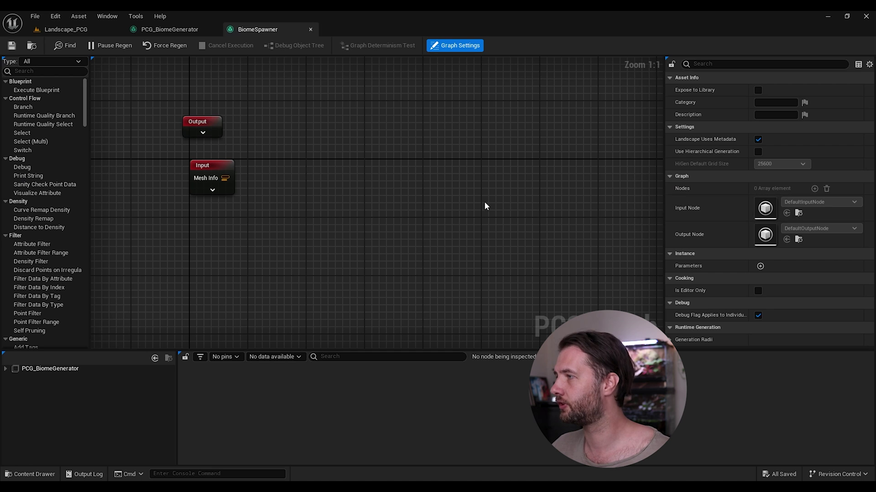
right_drag(378, 193, 475, 193)
drag(321, 177, 377, 191)
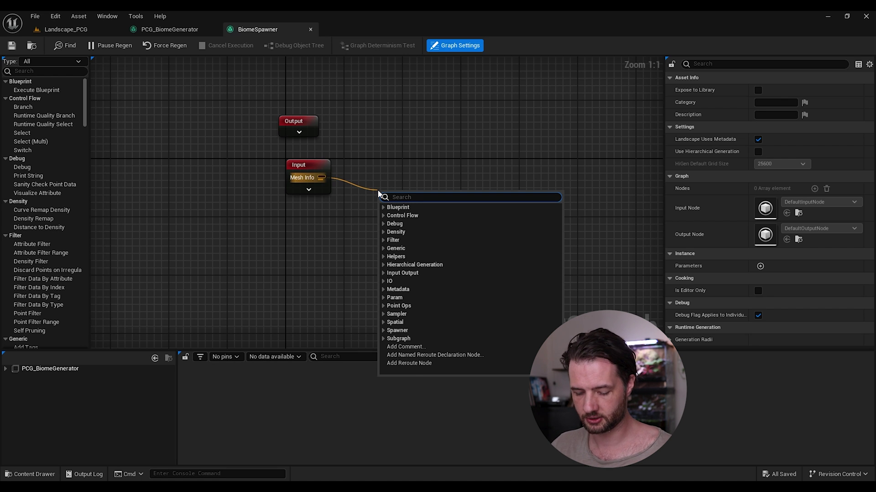
text(match)
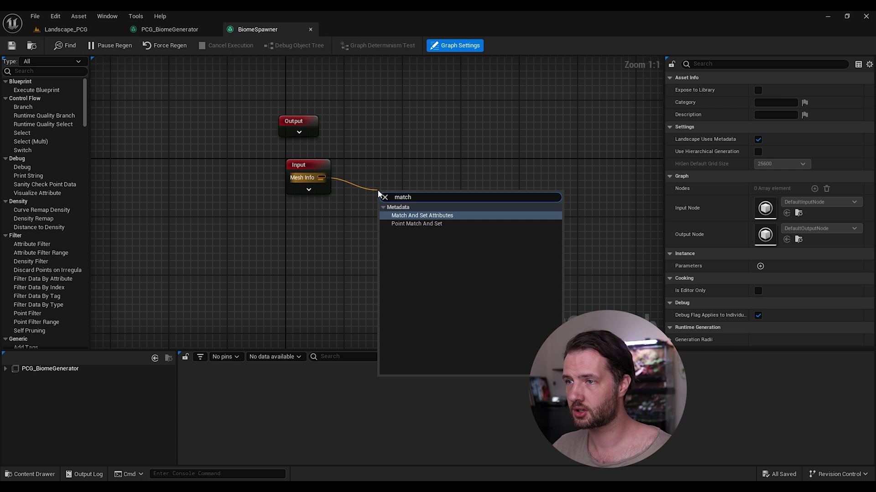
click(431, 216)
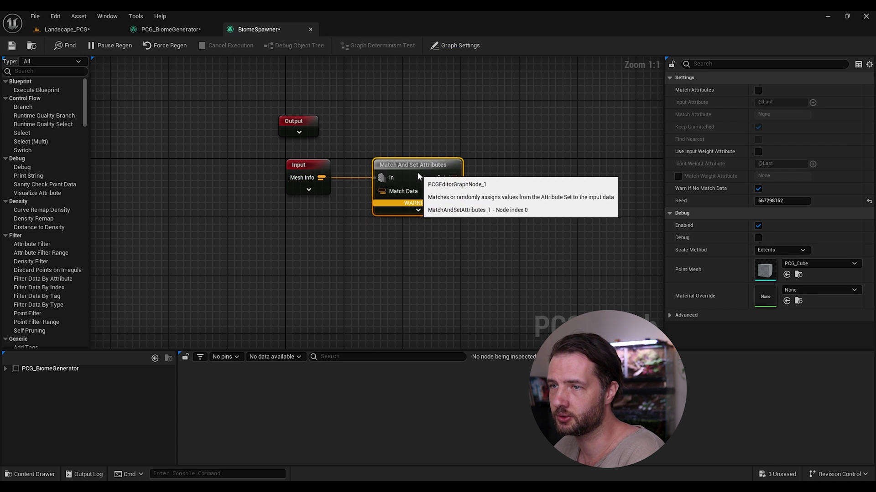
Step: Wire Input's In pin toward Match And Set Attributes, delete the auto-inserted converter, and select Input
click(347, 182)
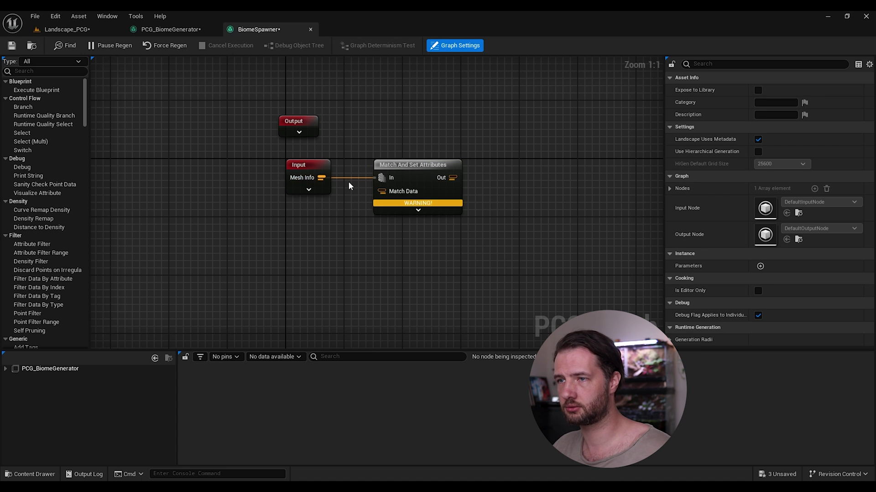
click(310, 189)
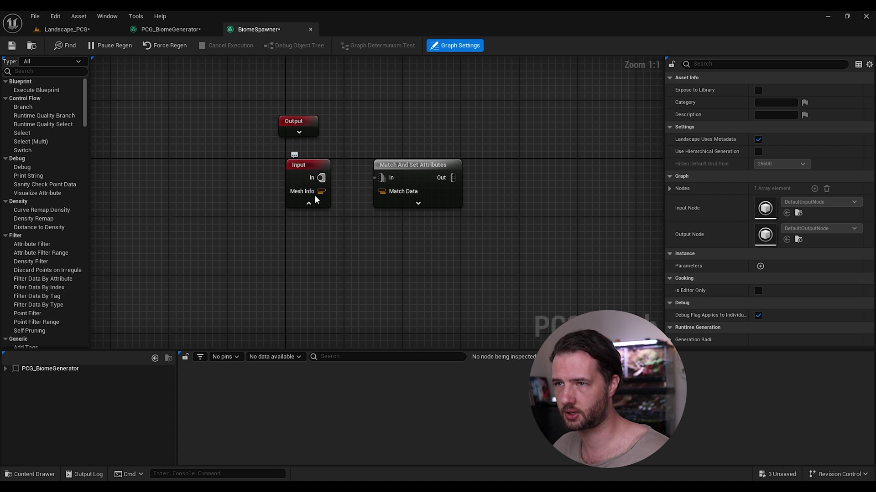
drag(320, 177, 387, 179)
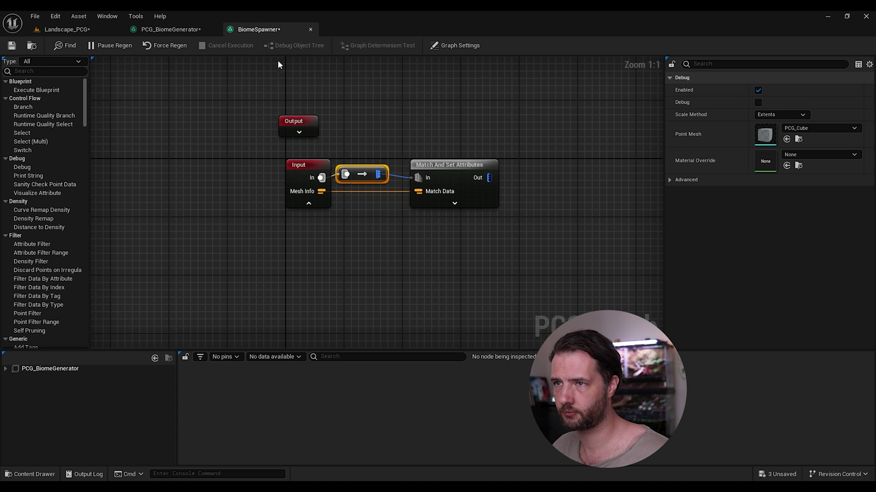
key(Delete)
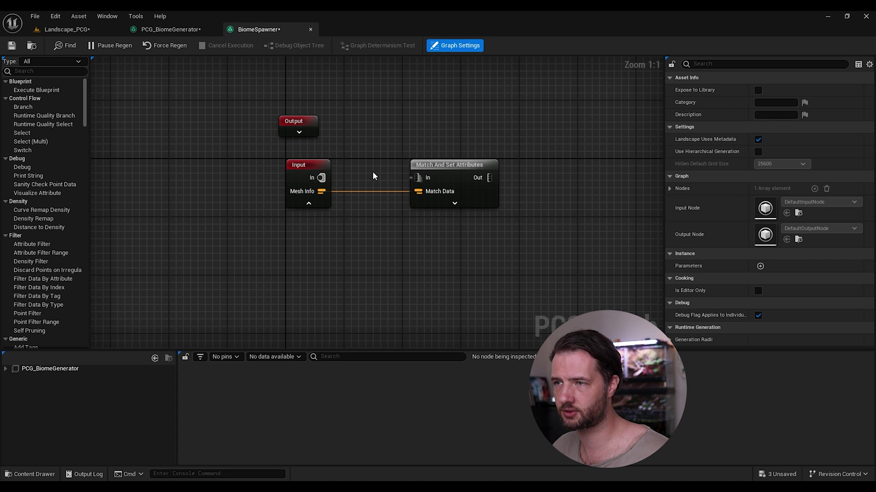
click(290, 173)
Step: Set Index [0] Allowed Types to Point and wire Input's In into Match And Set Attributes' In
click(670, 89)
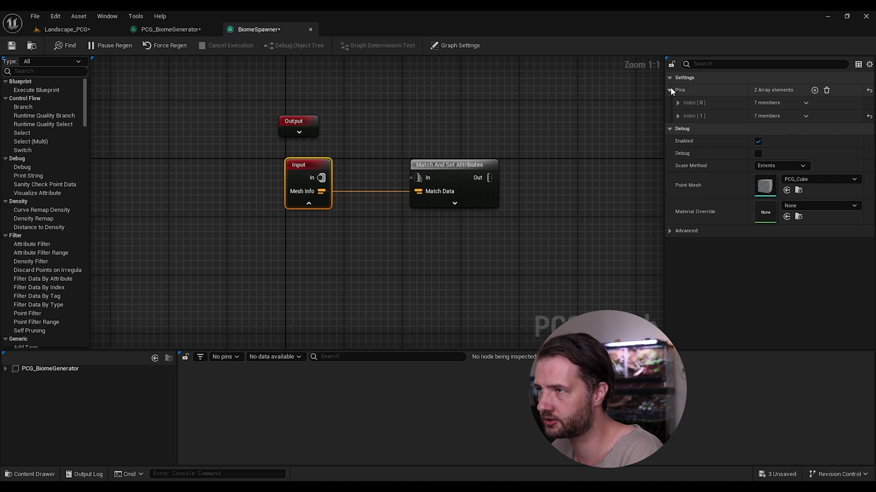
click(677, 103)
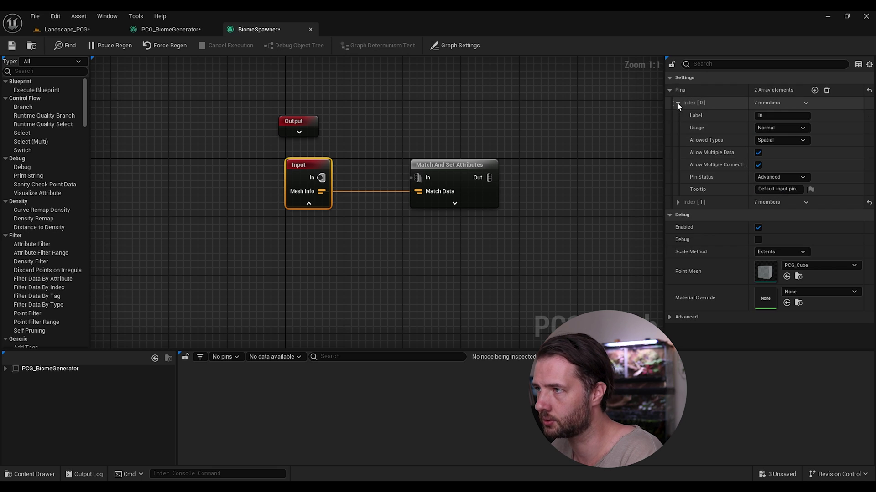
click(794, 144)
click(773, 150)
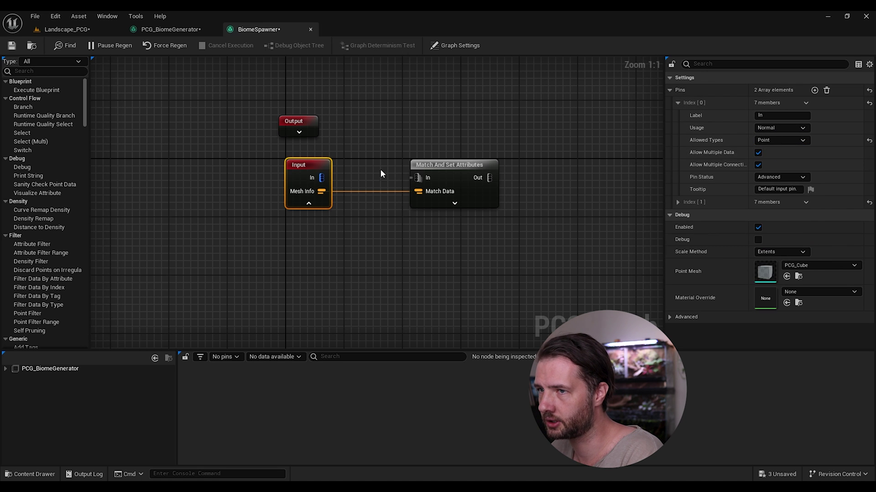
drag(338, 178, 417, 178)
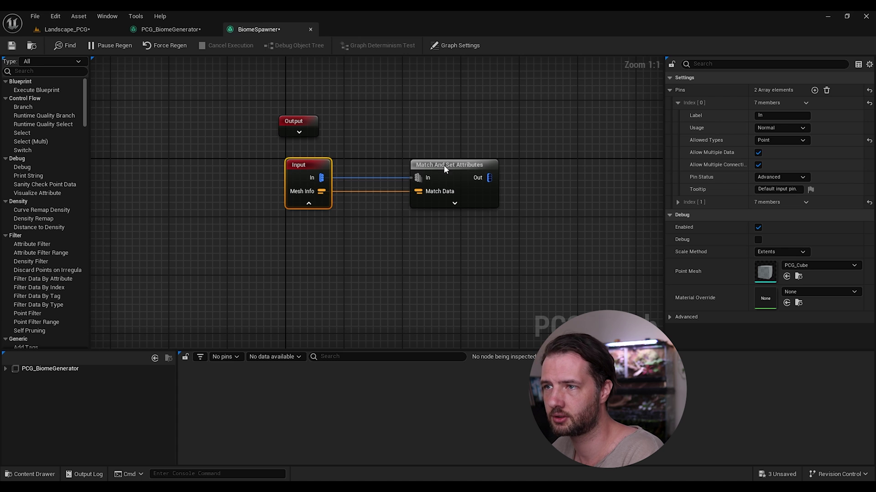
click(171, 30)
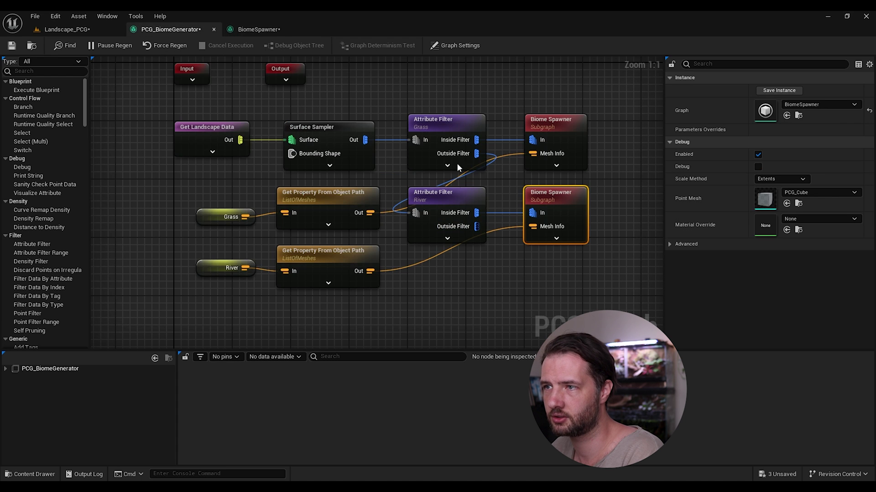
click(258, 29)
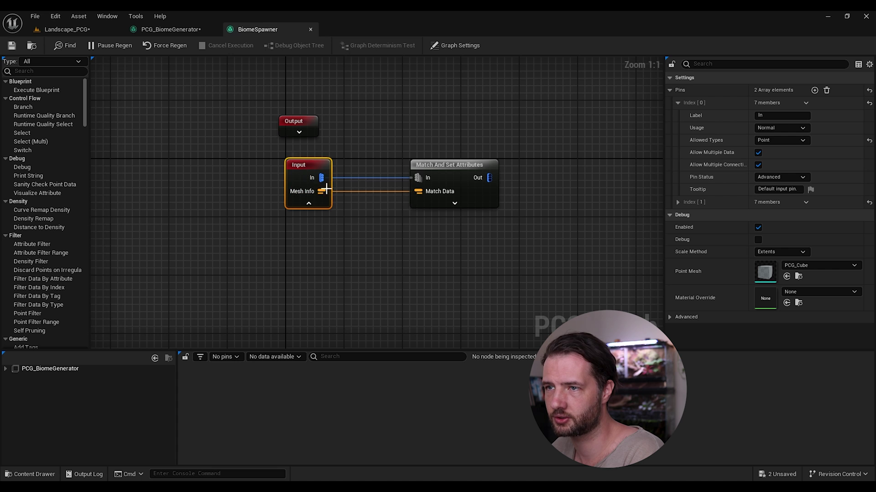
Step: Enable Match Weight Attribute on Match And Set Attributes with value Priority, then save BiomeSpawner
drag(449, 165, 427, 165)
right_drag(427, 165, 357, 147)
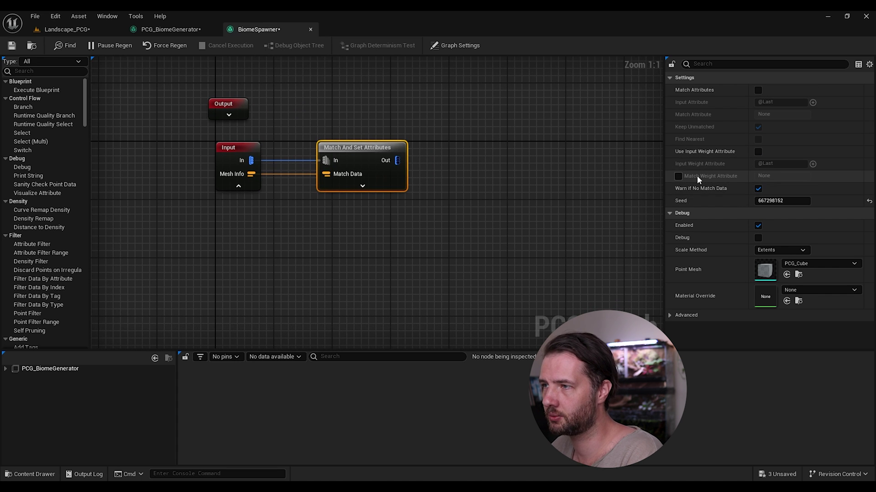
click(678, 176)
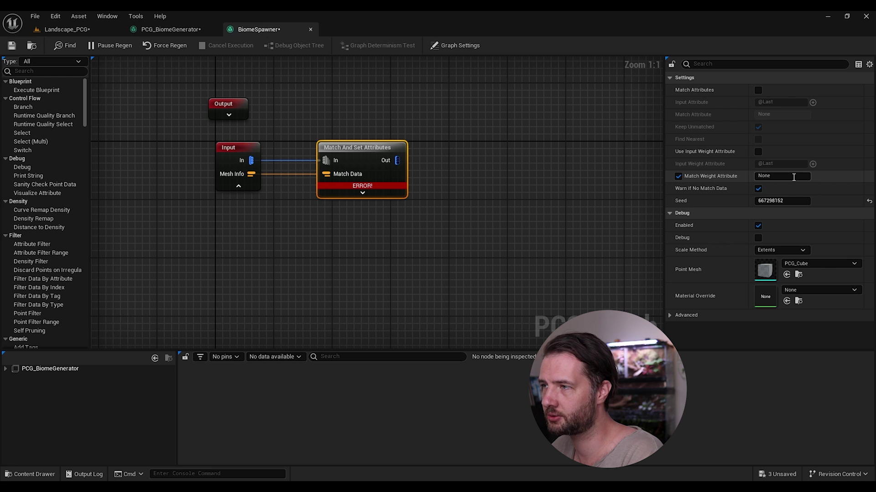
click(792, 176)
double_click(791, 176)
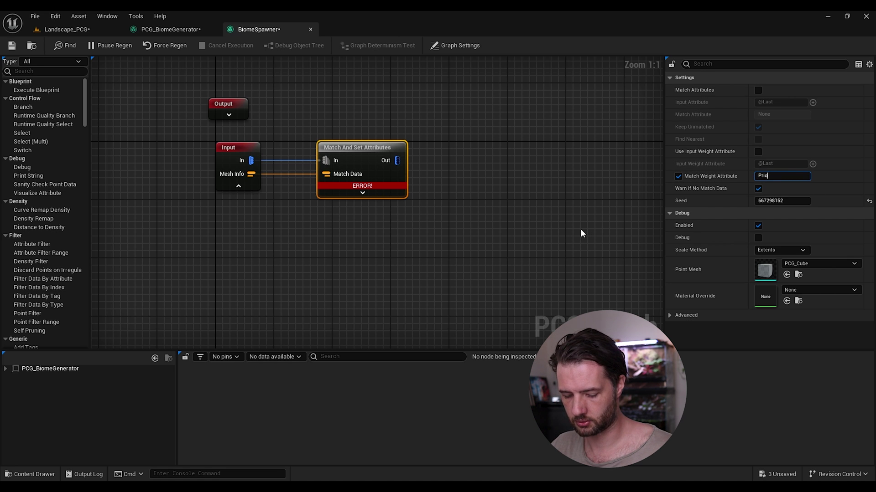
key(Return)
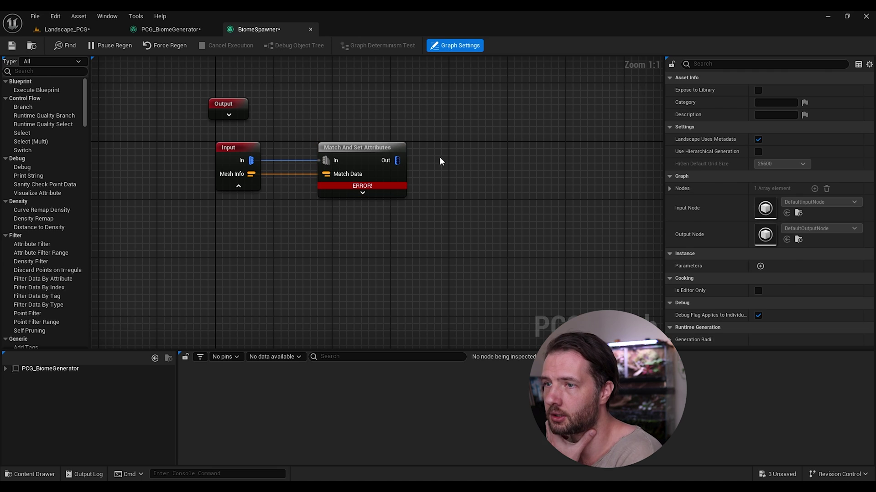
mouse_move(372, 189)
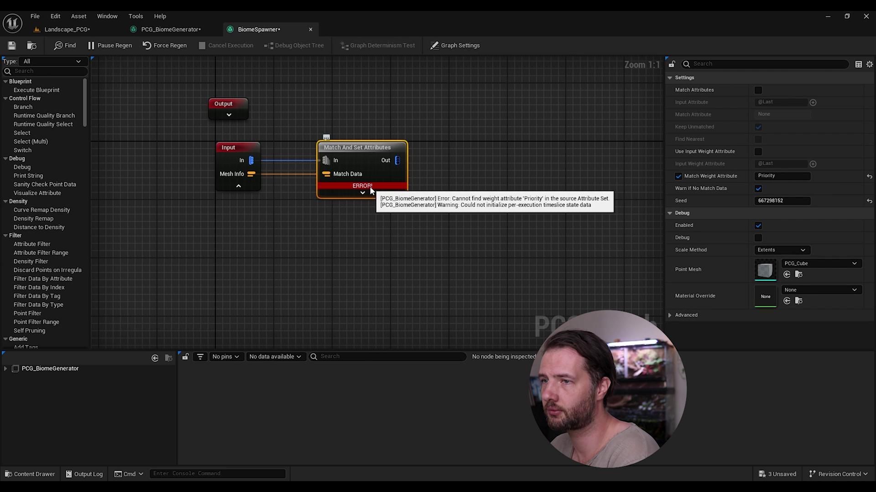
click(13, 46)
click(200, 27)
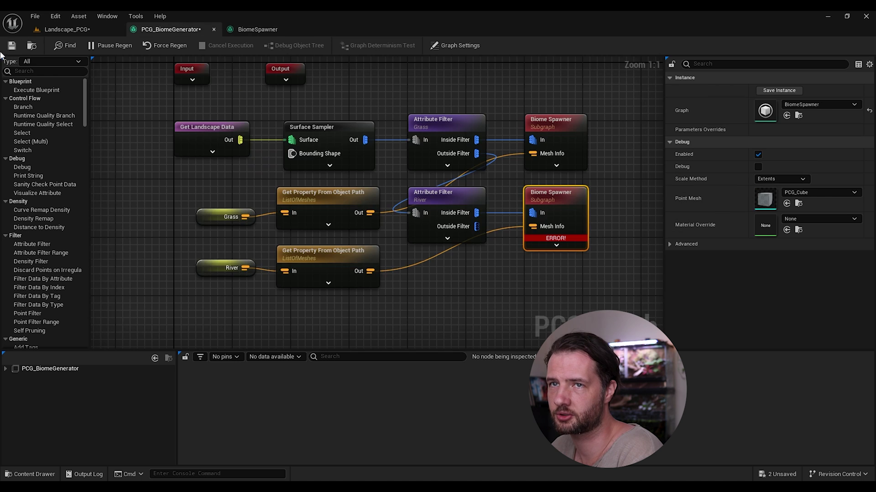
Step: Add a Transform Points node after Match And Set Attributes
click(261, 35)
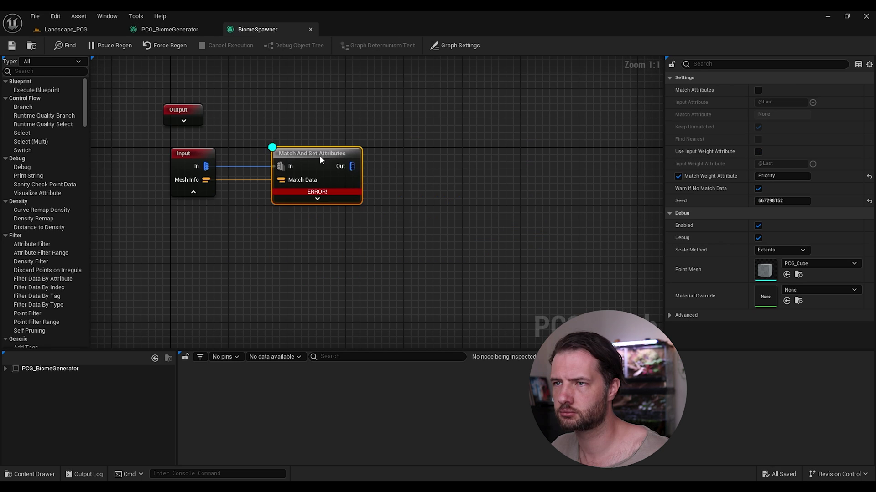
right_drag(431, 163, 301, 163)
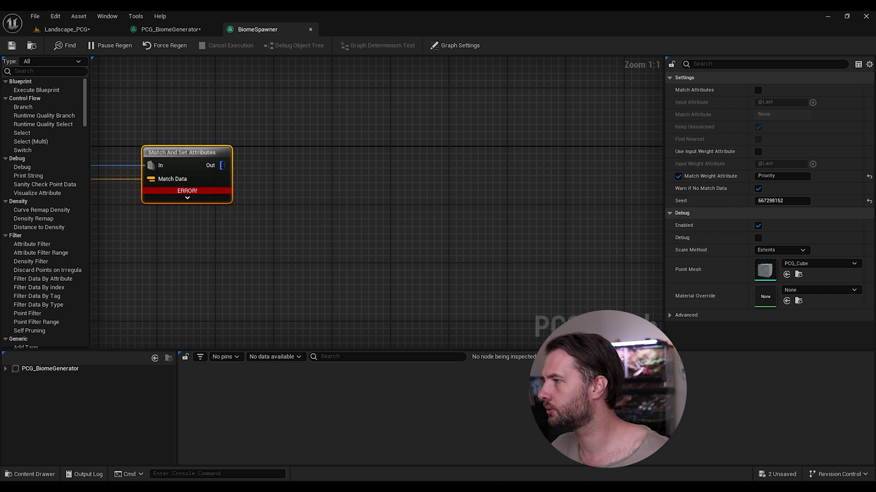
click(338, 232)
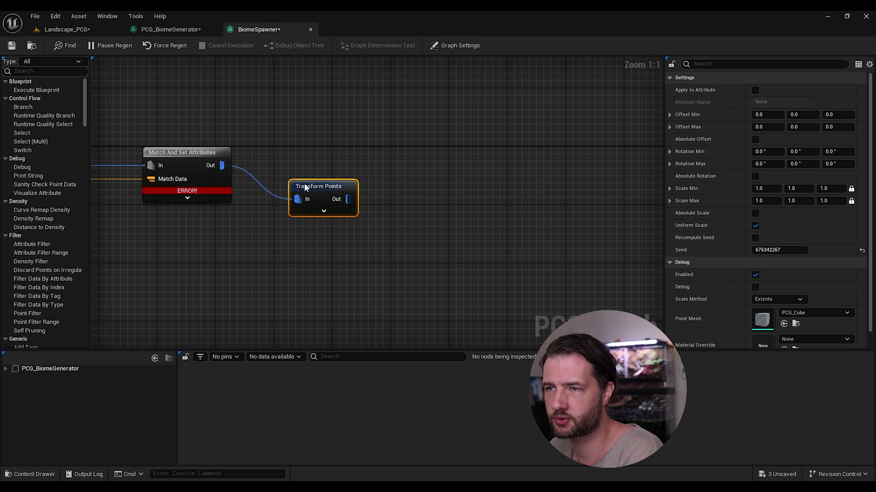
drag(305, 187, 276, 153)
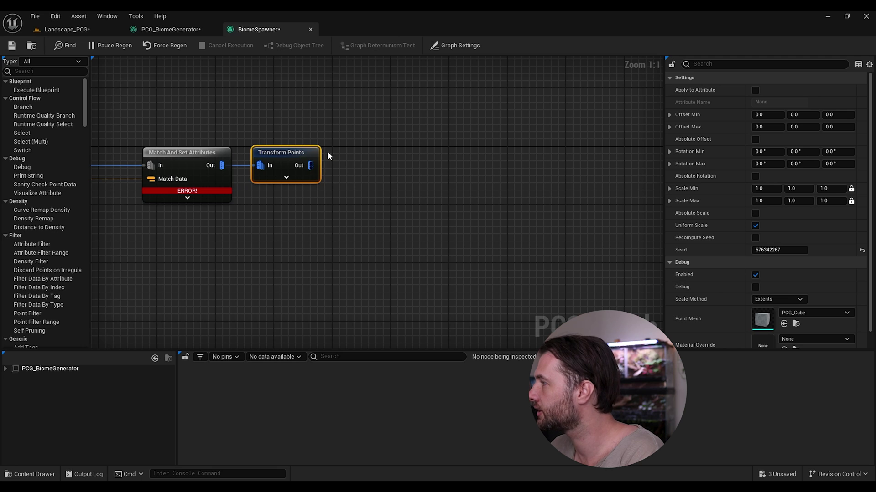
Step: Set Transform Points Rotation Max Z to 360 and Scale Min/Max to 0.8 and 1.2, then save
click(837, 163)
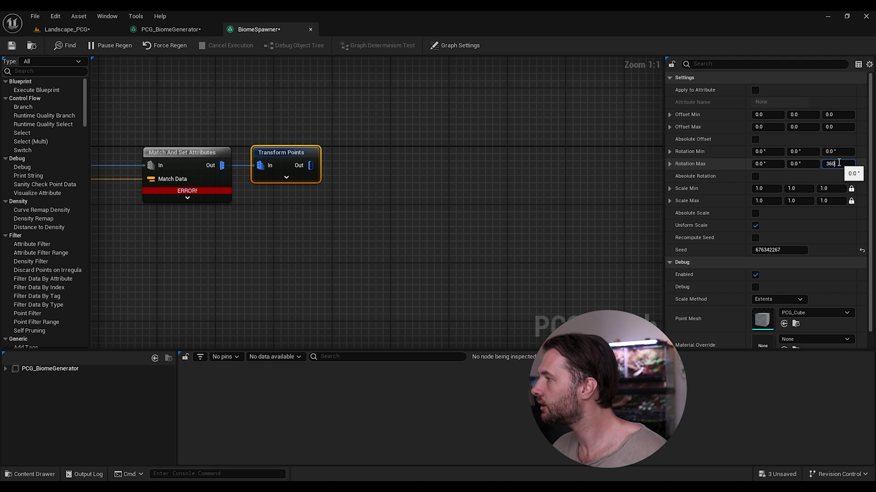
click(837, 163)
text(360)
key(Return)
click(757, 189)
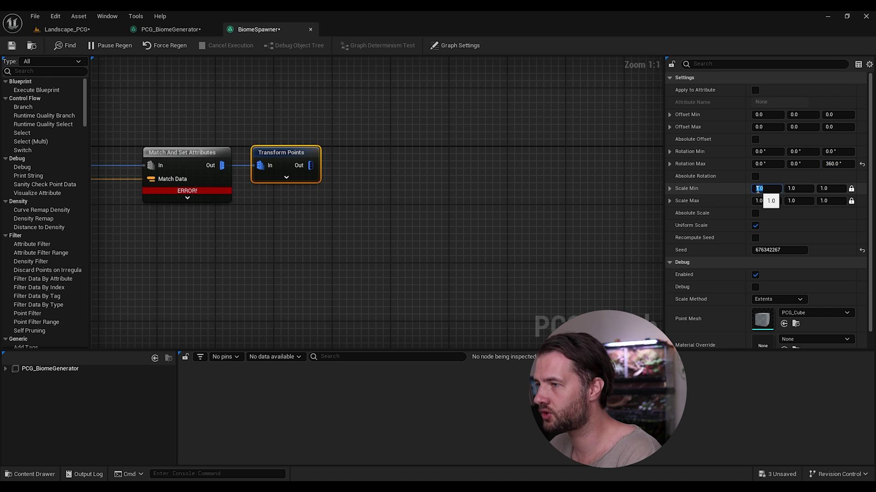
text(0.8)
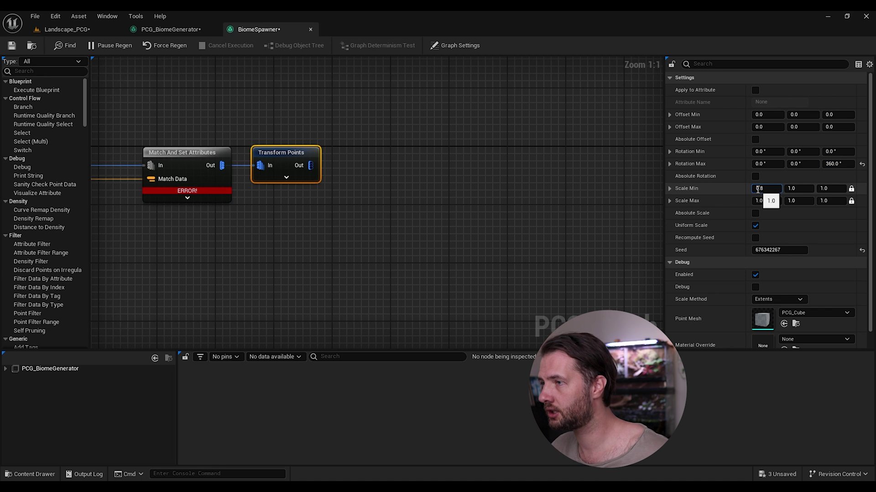
click(767, 201)
text(1.2)
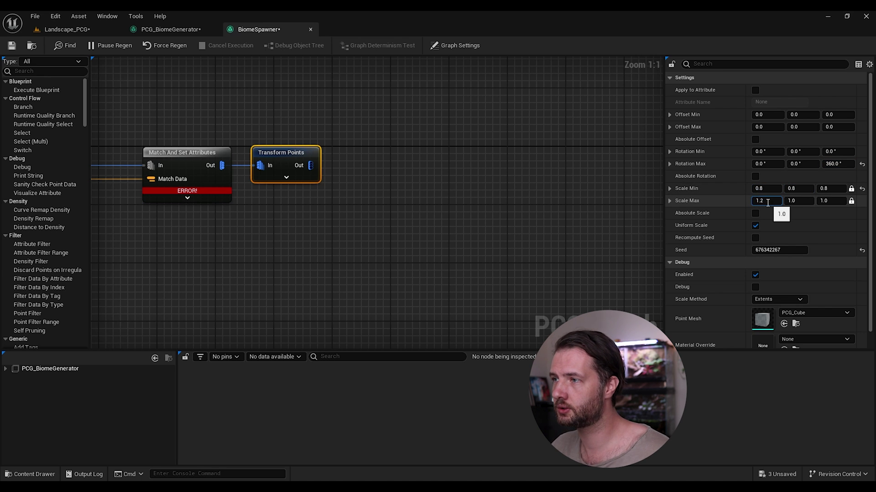
key(Return)
key(ctrl+s)
Step: Add a Self Pruning node from Transform Points' Out pin and place it beside it
drag(310, 167, 360, 185)
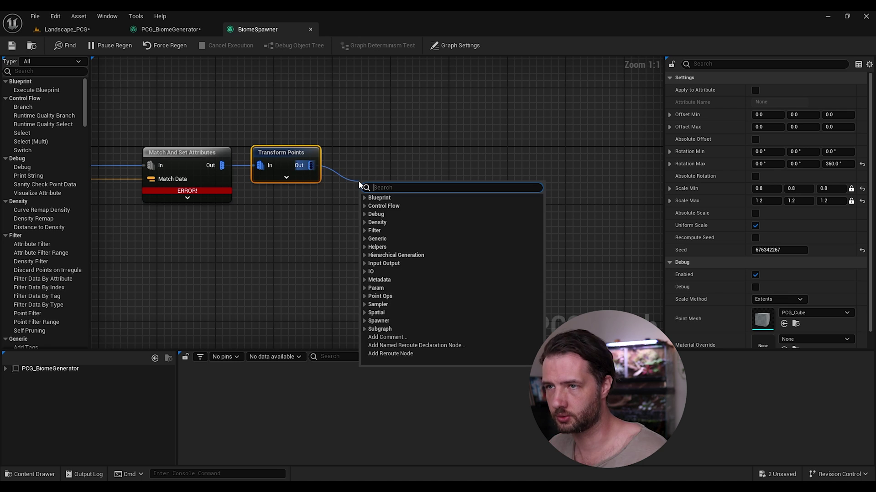
text(self)
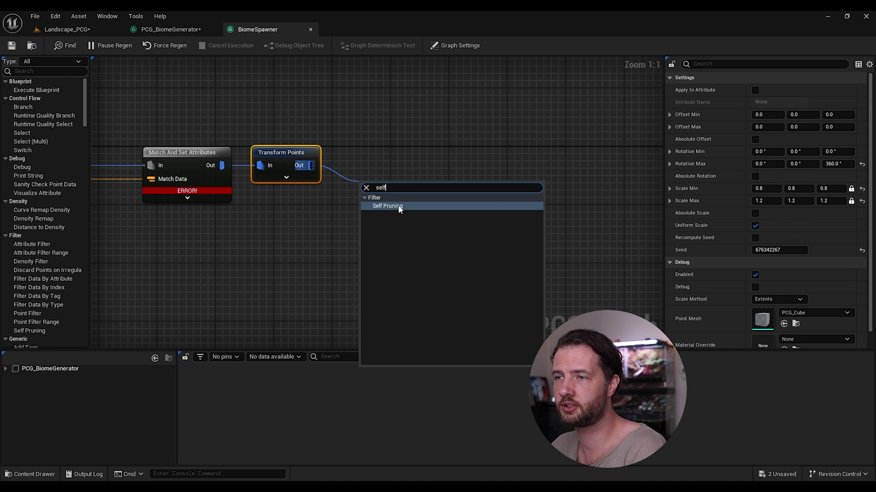
click(387, 206)
drag(385, 177, 370, 152)
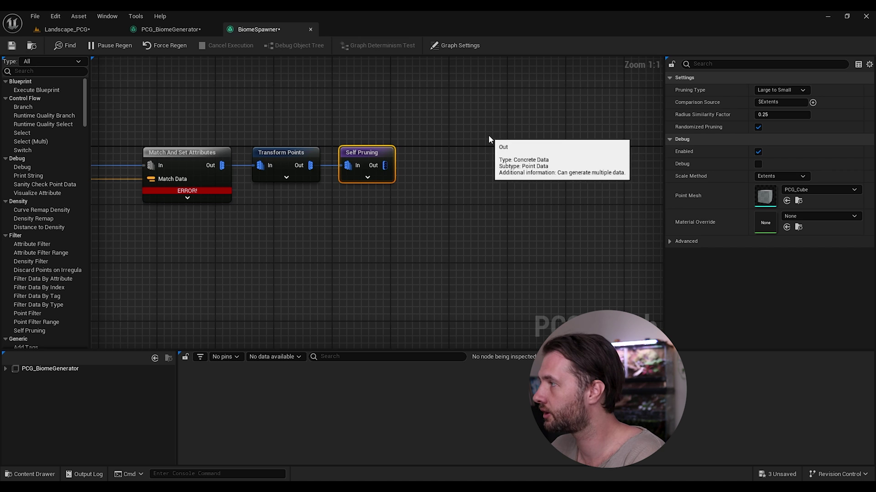
mouse_move(489, 136)
right_down()
mouse_move(396, 139)
mouse_move(489, 149)
right_up()
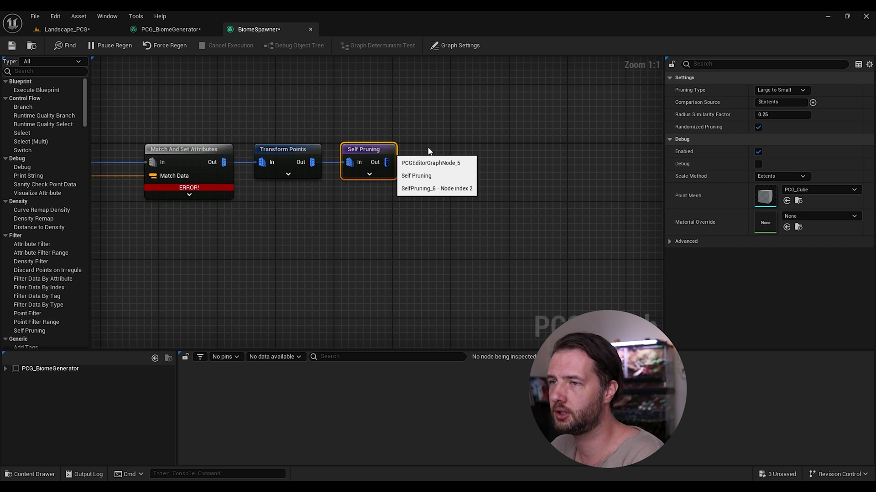
right_drag(394, 151, 259, 166)
drag(247, 163, 336, 156)
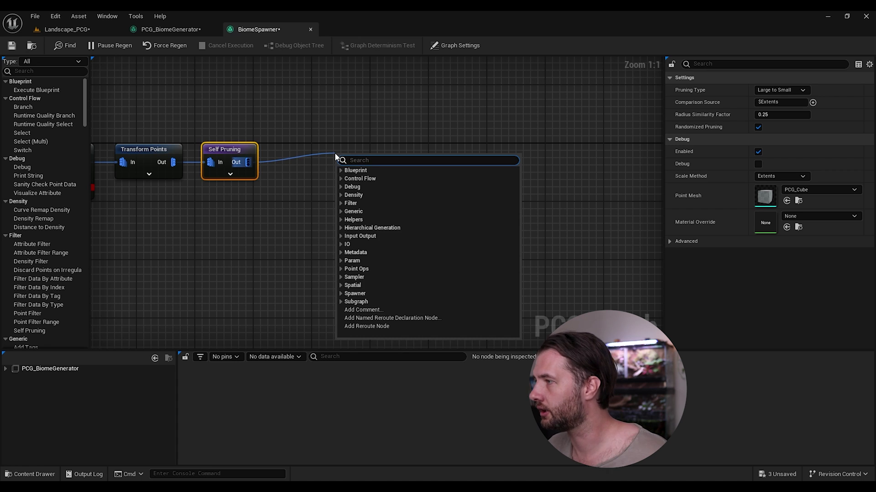
Step: Add a Multiply attribute maths node after Self Pruning, connected to its In B
text(mult)
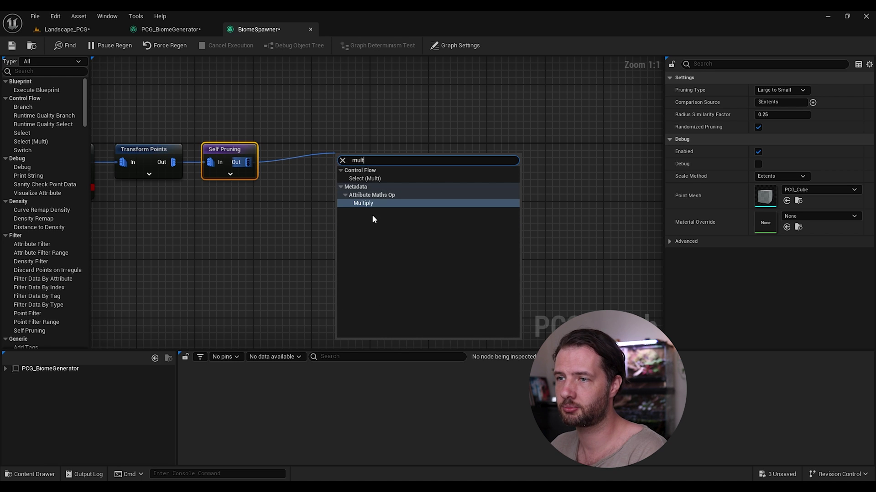
click(370, 203)
drag(363, 157, 335, 139)
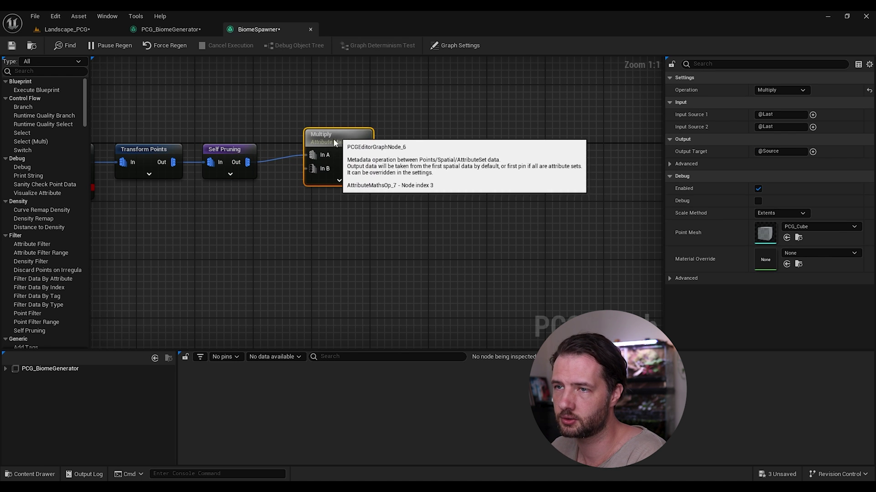
drag(247, 162, 314, 169)
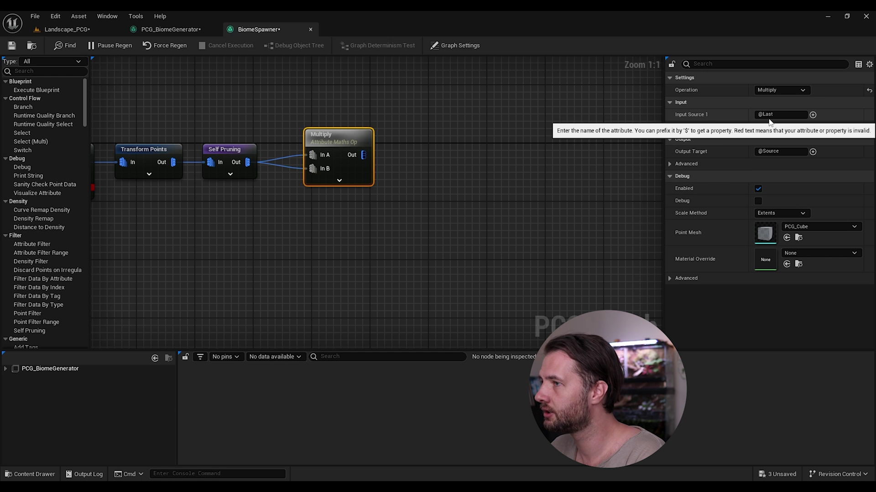
Step: Set Multiply's Input Source 1 to the $Scale property and Input Source 2 to Scale
click(812, 115)
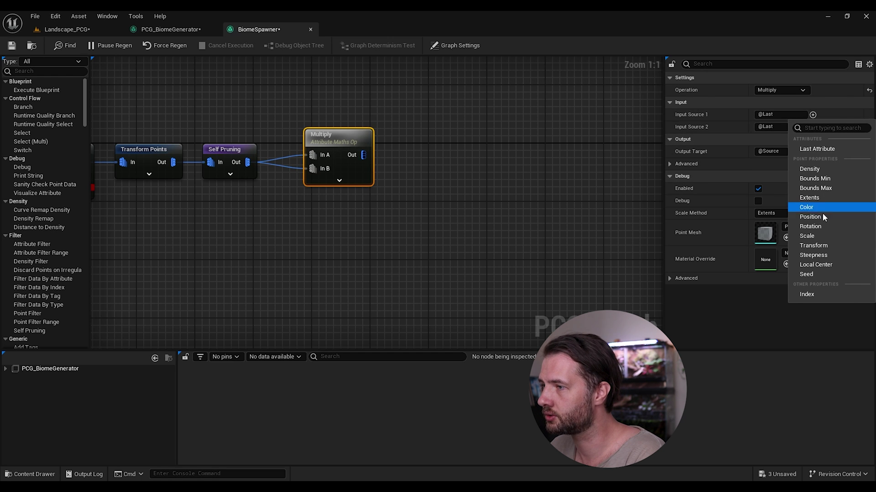
click(816, 235)
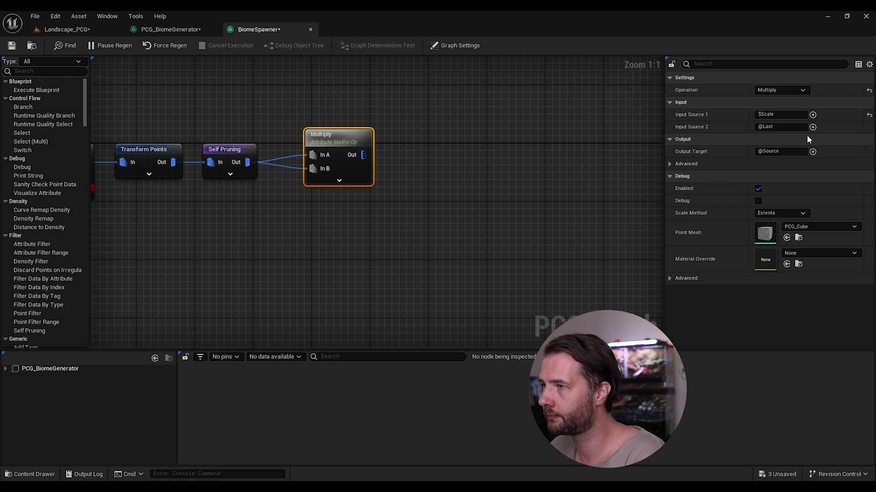
click(126, 150)
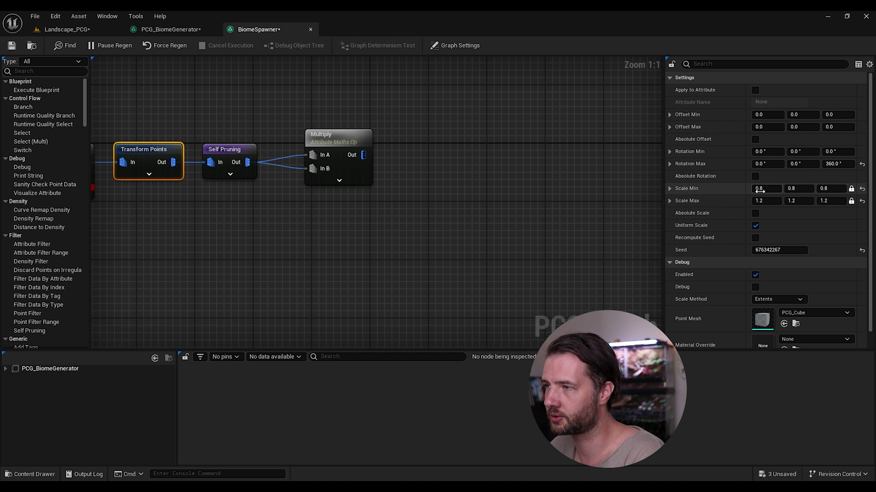
click(322, 135)
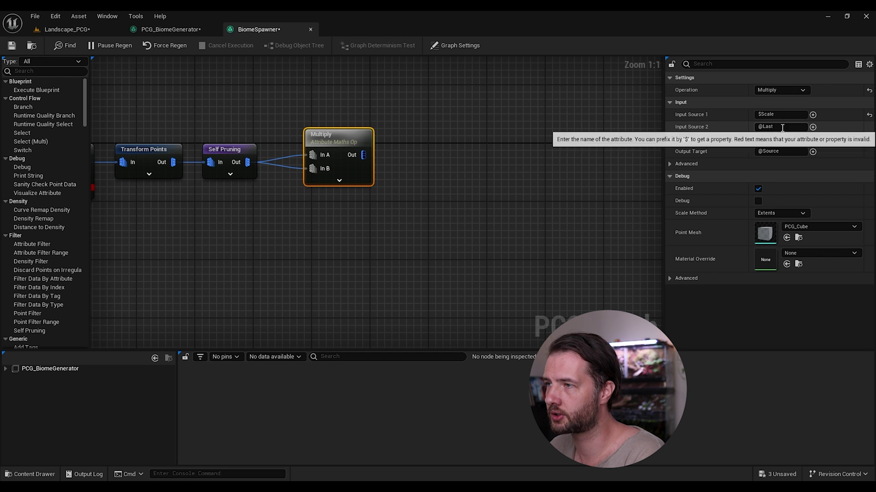
click(800, 126)
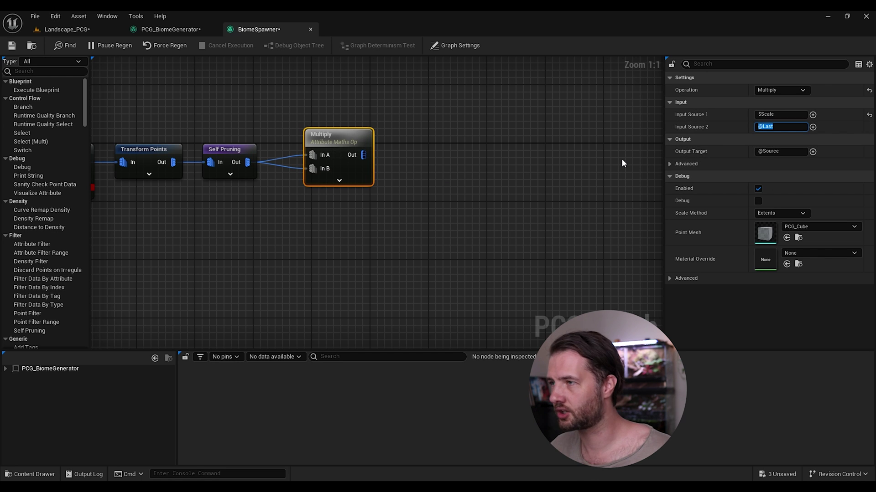
text(Scale)
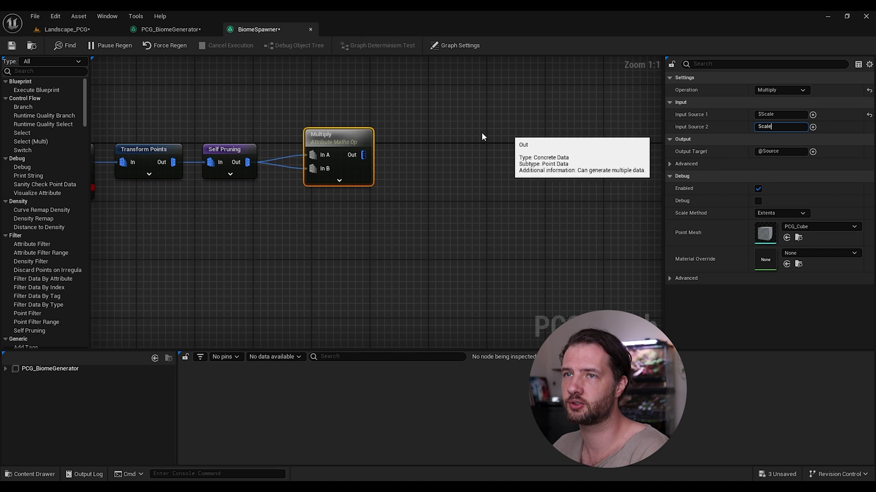
key(Return)
Step: Inspect the River mesh list, then open the Grass mesh list and expand its Index [0] entry
click(64, 30)
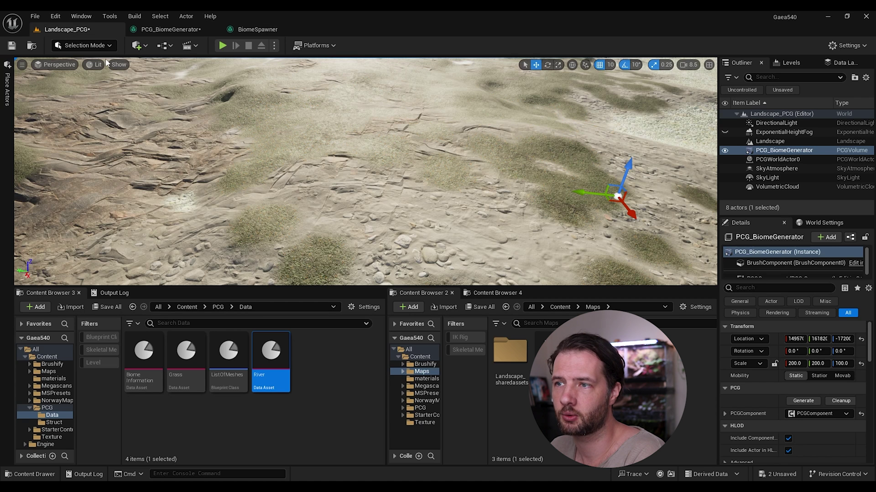
double_click(270, 353)
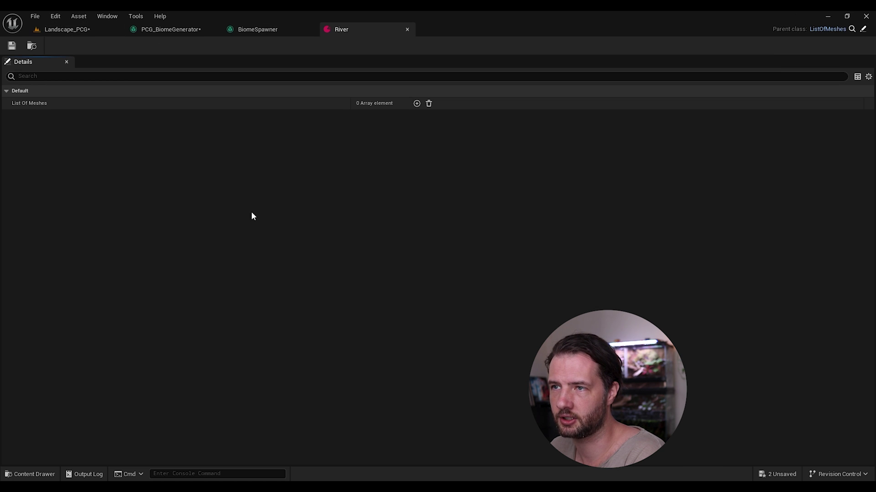
click(407, 29)
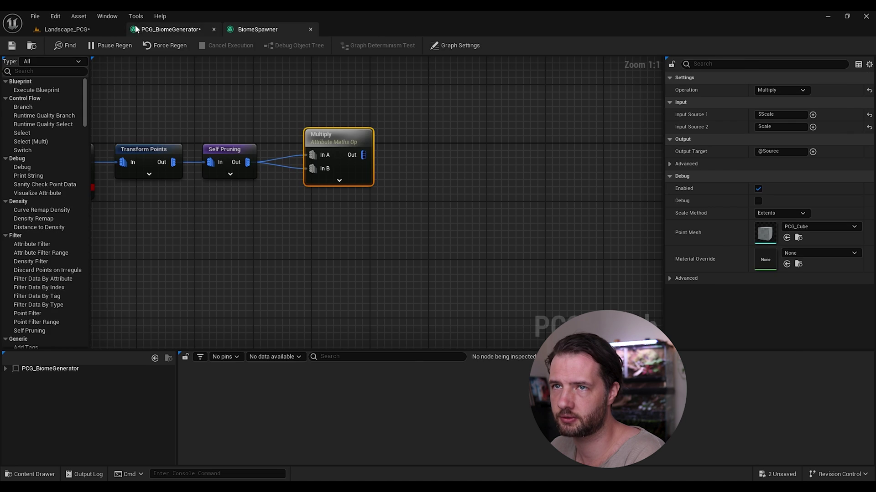
click(63, 30)
double_click(178, 360)
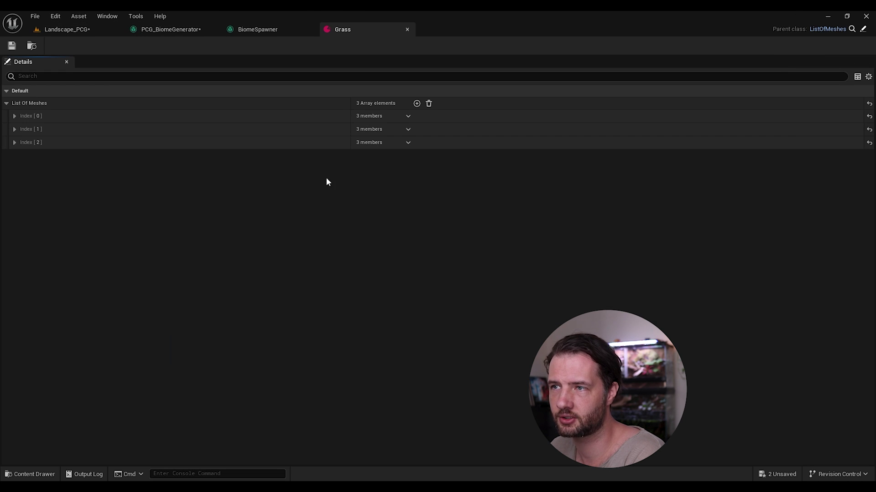
click(15, 117)
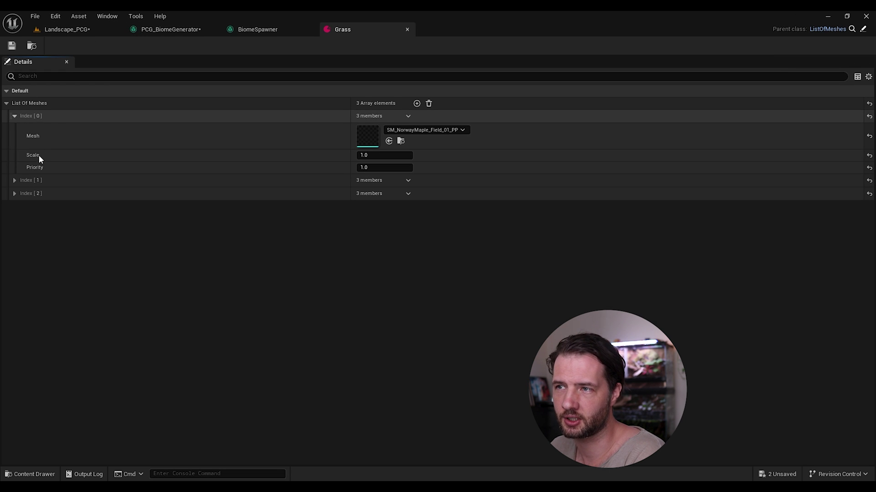
Step: Check the Transform Points scale range in BiomeSpawner and save the landscape map
click(247, 29)
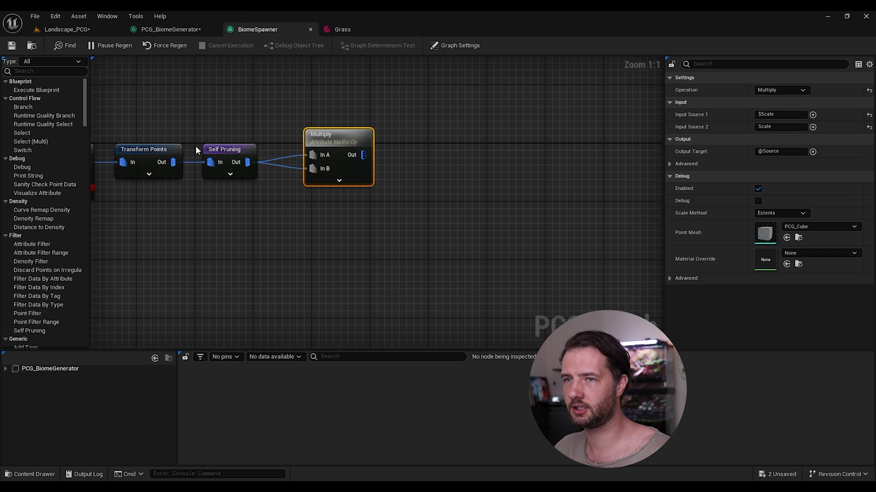
click(162, 156)
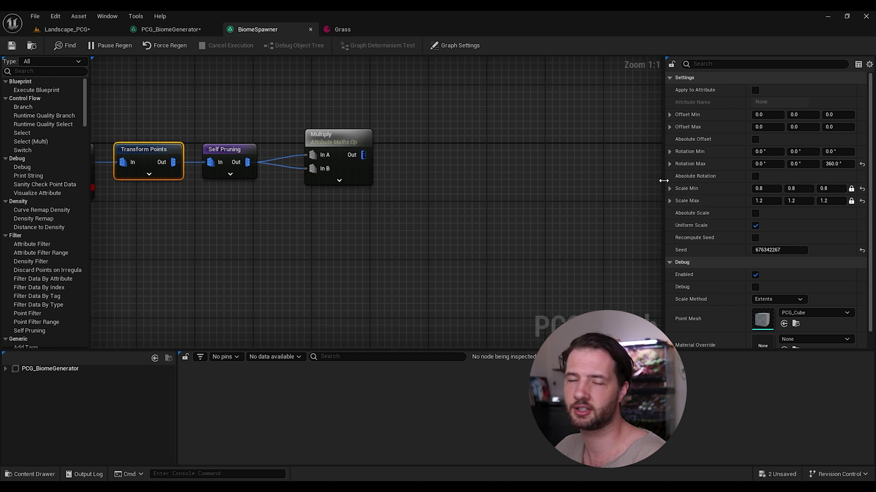
click(66, 29)
click(12, 45)
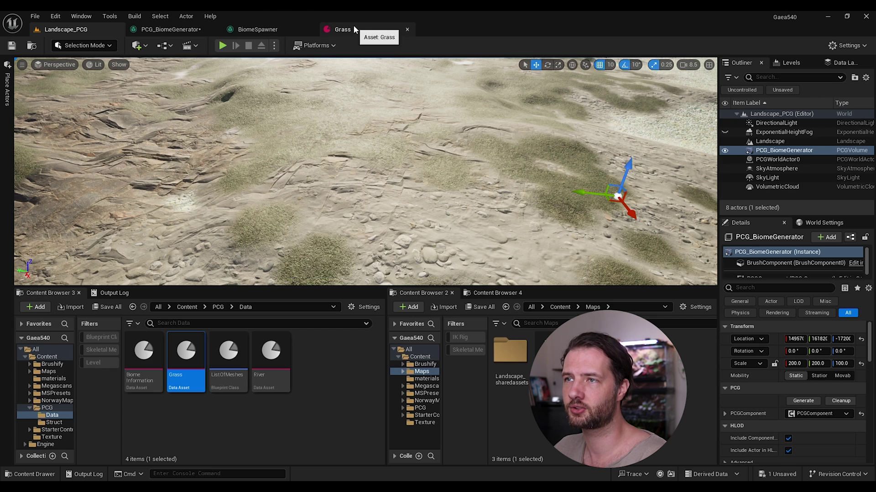
click(340, 29)
click(203, 28)
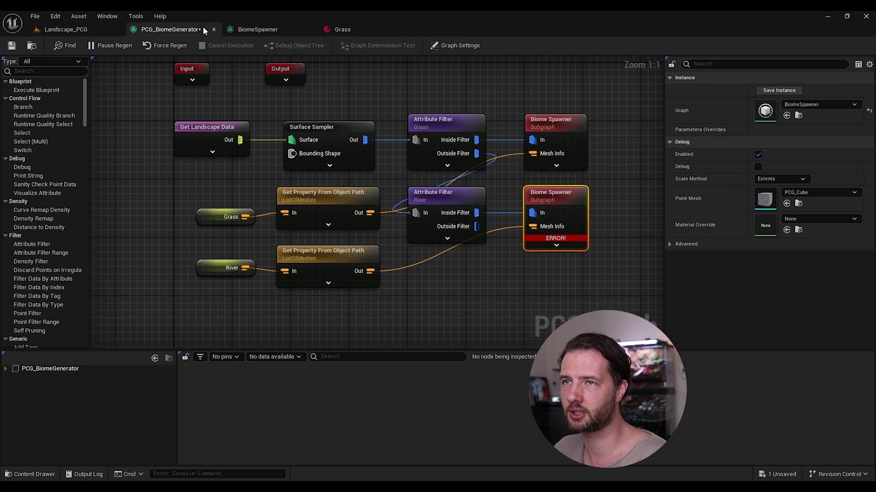
Step: Save the PCG_BiomeGenerator graph and add a Static Mesh Spawner fed by Multiply's output
click(10, 47)
click(256, 29)
right_drag(368, 132, 284, 135)
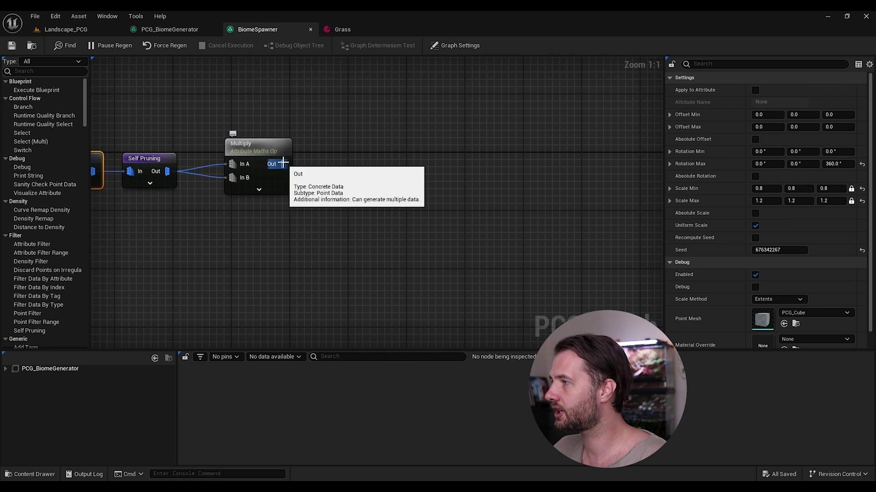
drag(282, 164, 373, 167)
text(stat)
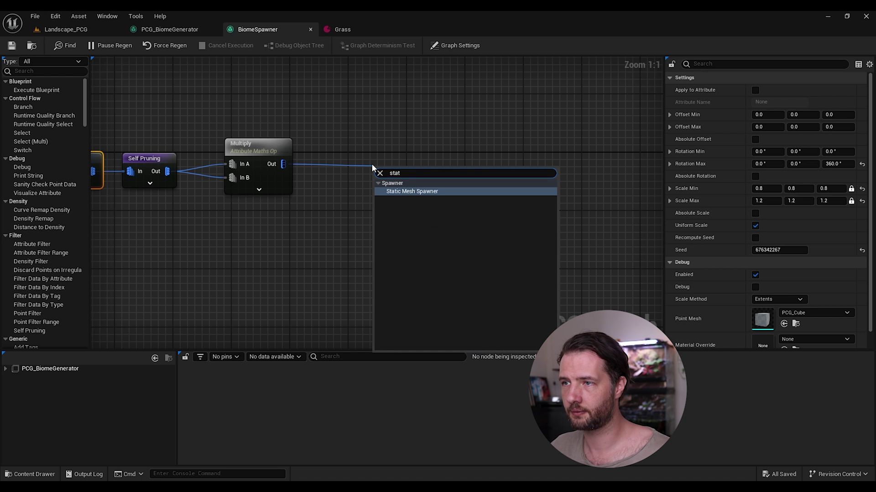
click(397, 191)
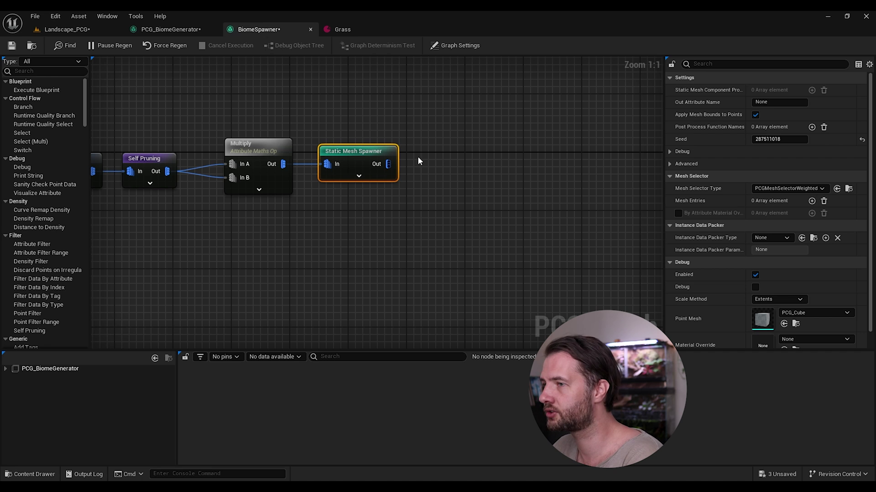
Step: Set the spawner's Mesh Selector Type to PCGMeshSelectorByAttribute with attribute Mesh, then view Landscape_PCG
click(791, 189)
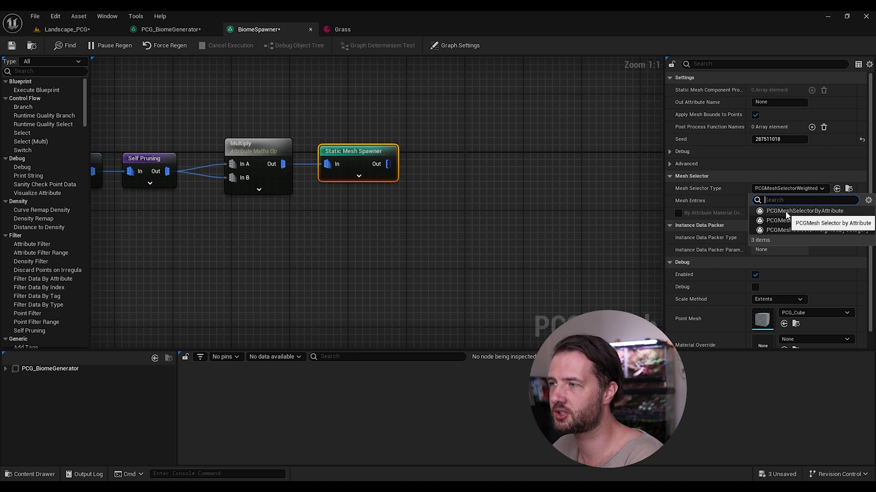
click(786, 211)
click(780, 201)
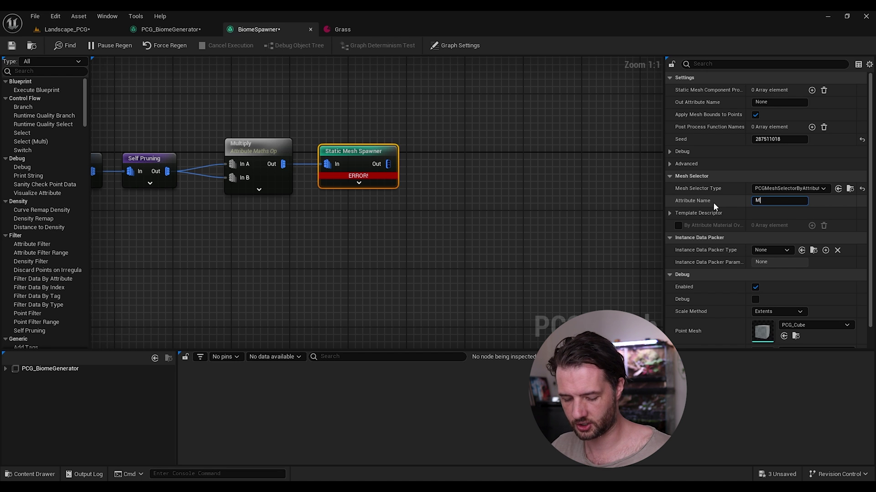
click(364, 30)
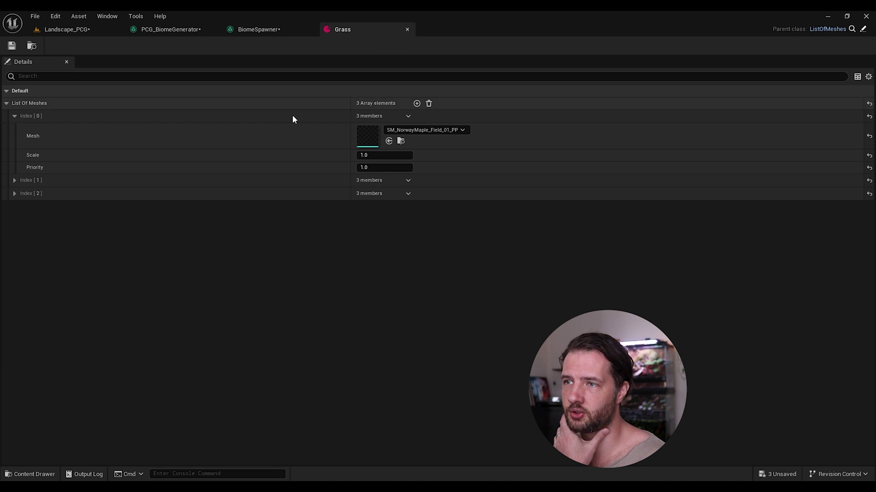
click(272, 29)
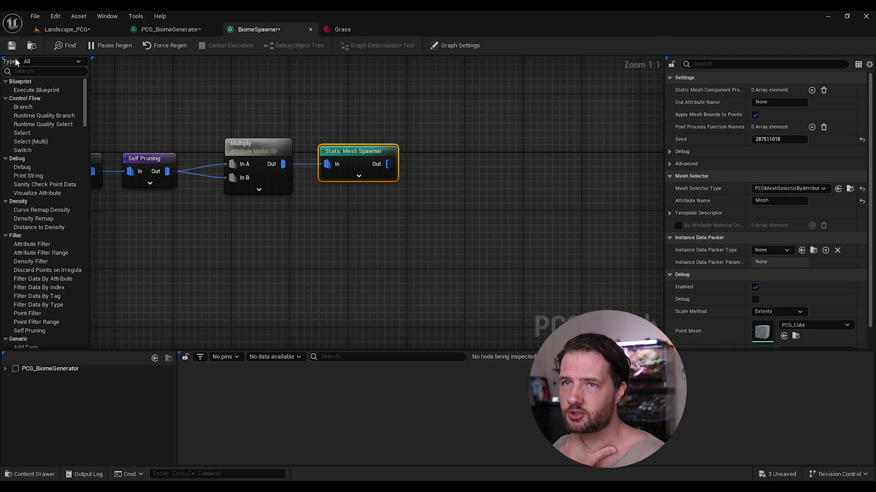
click(169, 29)
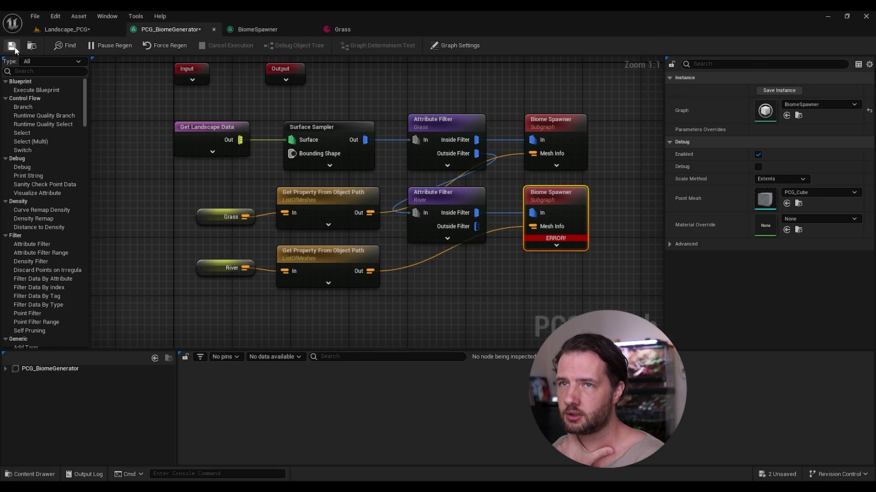
click(68, 29)
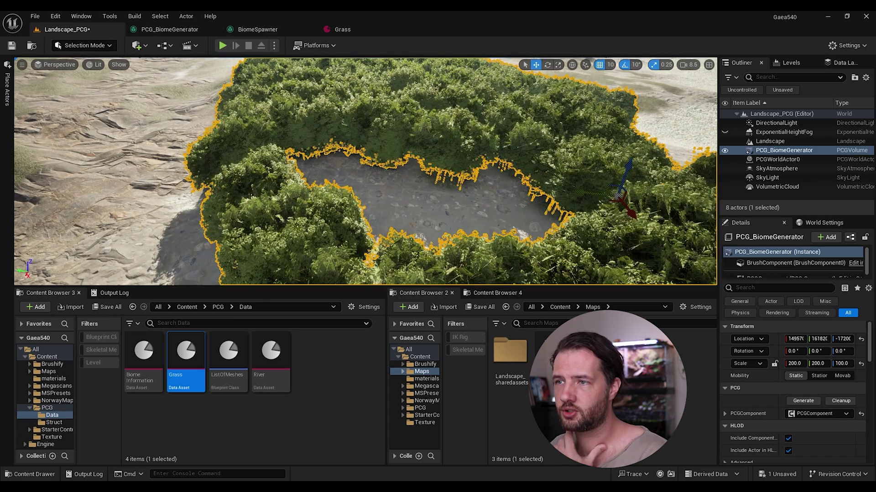
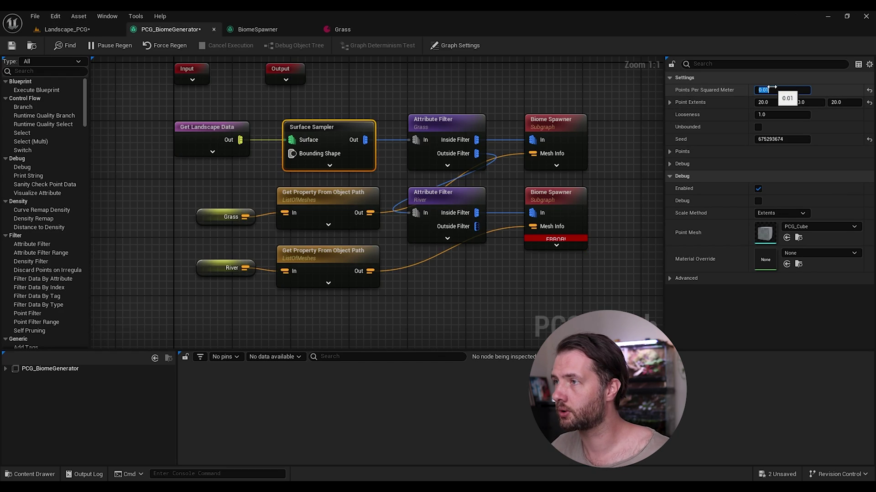
Step: Save the Landscape_PCG level and fly over the generated tree patches
click(64, 29)
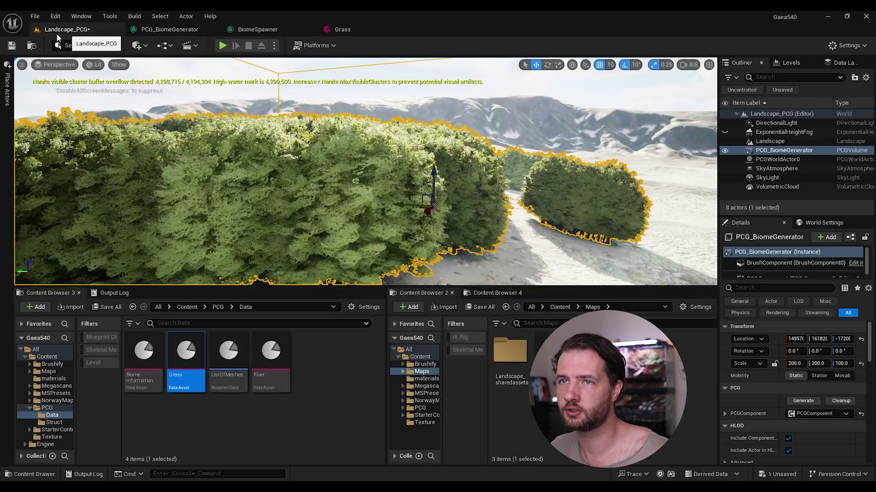
key(ctrl+shift+s)
right_drag(235, 159, 305, 208)
key(Escape)
Step: Open Quixel Bridge inside the editor
click(55, 16)
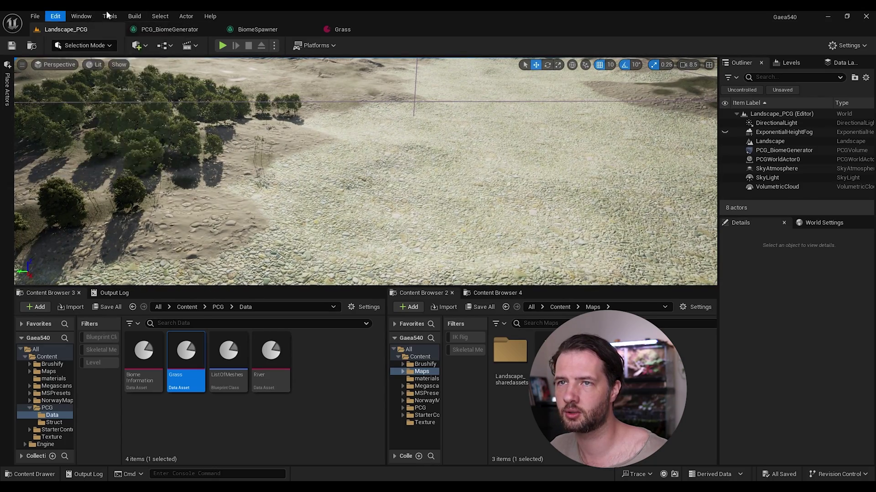
mouse_move(90, 15)
click(123, 337)
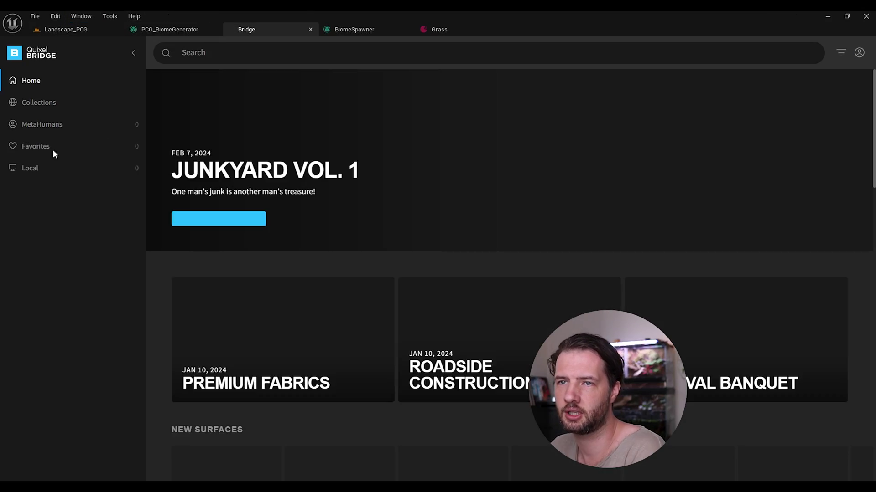
Step: From the local Megascans library, download Flat Rock at Nanite quality
click(42, 153)
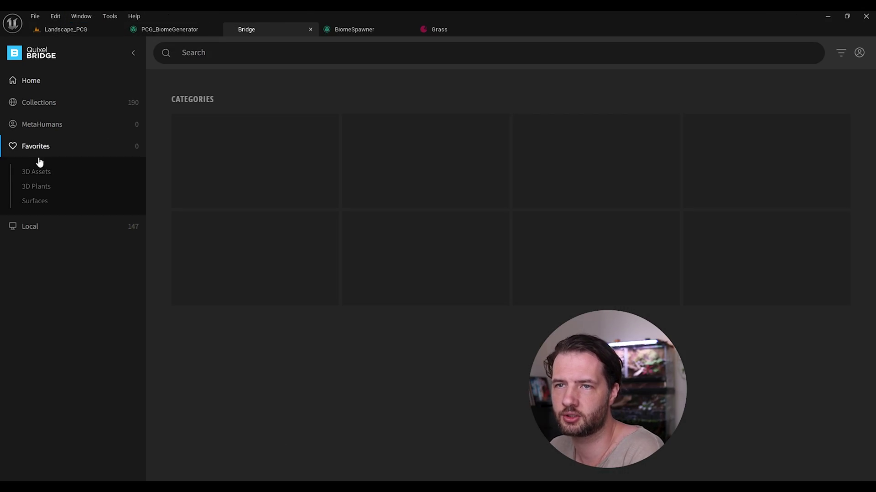
click(31, 226)
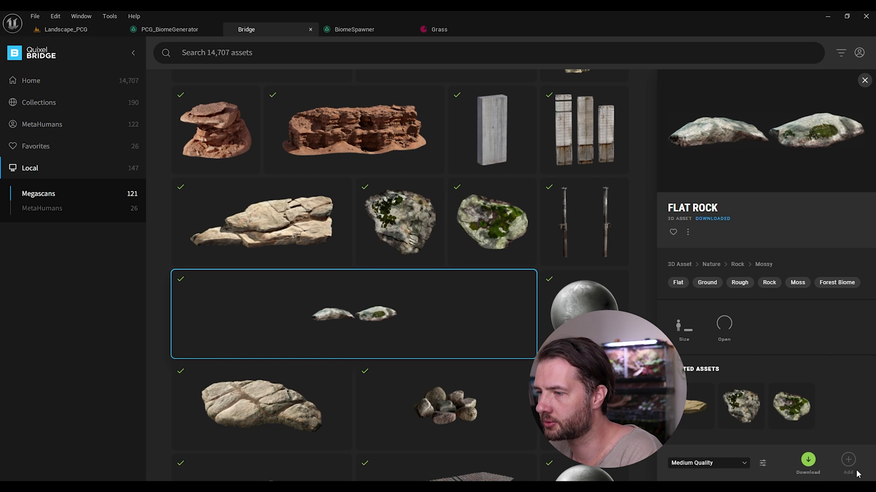
click(723, 462)
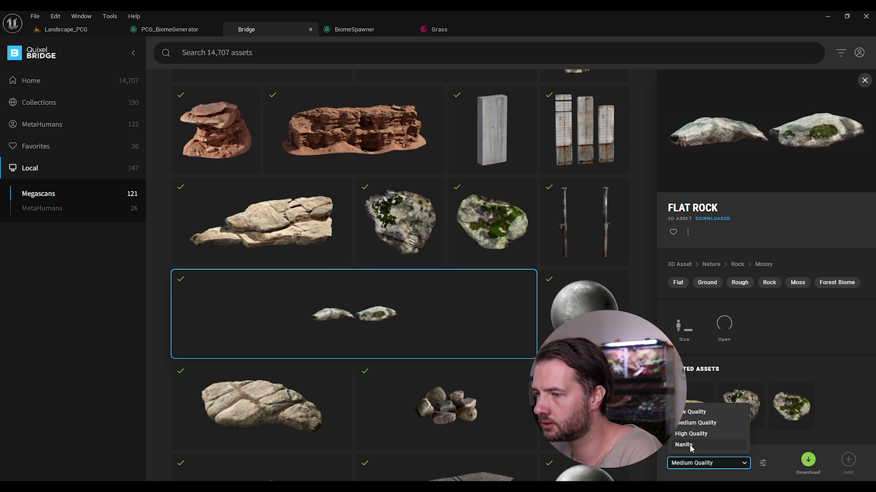
click(723, 446)
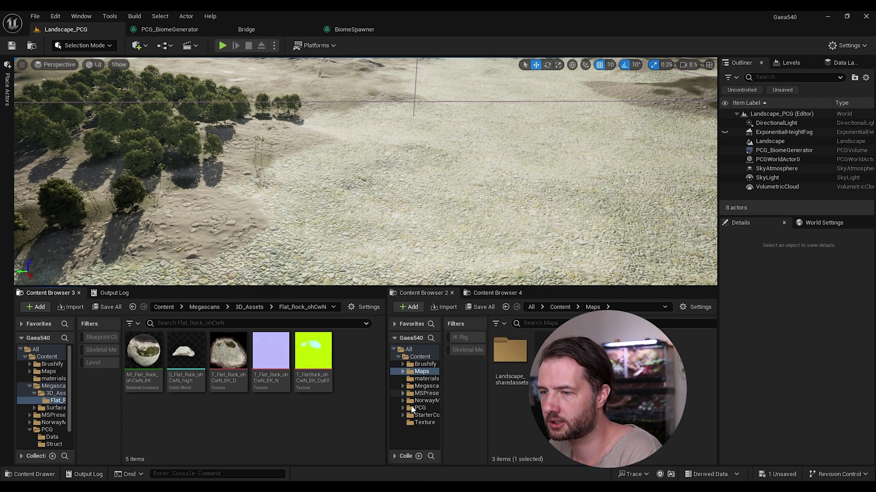
Step: In the PCG/Data/River asset, add a mesh entry set to S_Flat_Rock_ohCwN_high
click(419, 409)
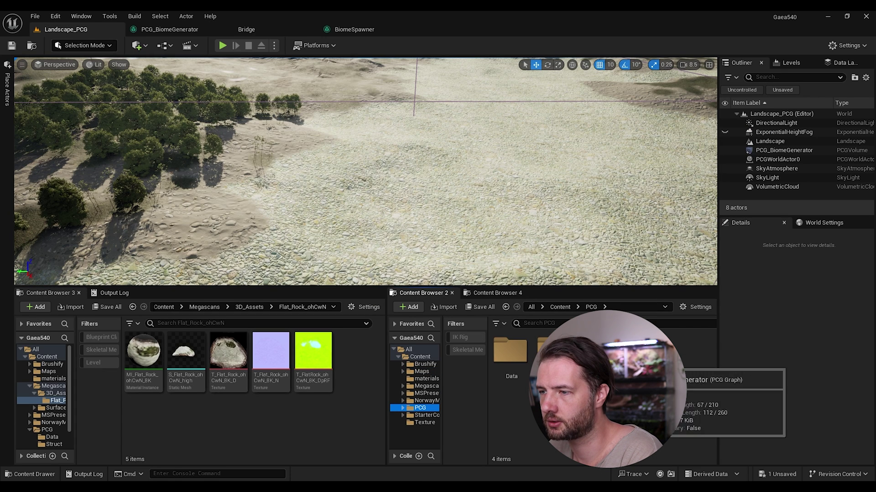
double_click(509, 361)
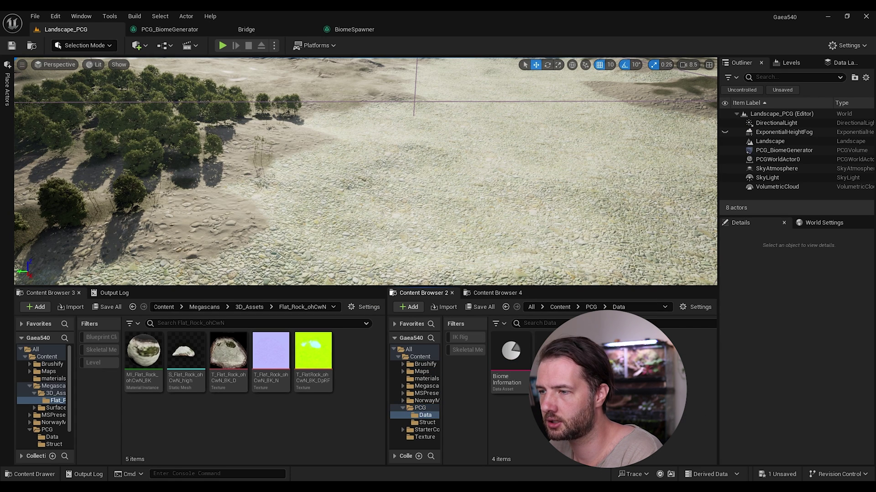
double_click(639, 352)
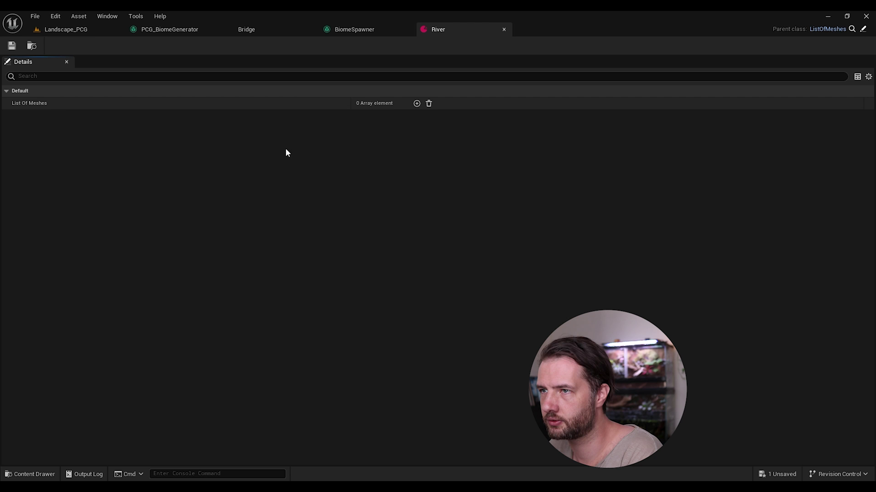
click(416, 103)
click(18, 116)
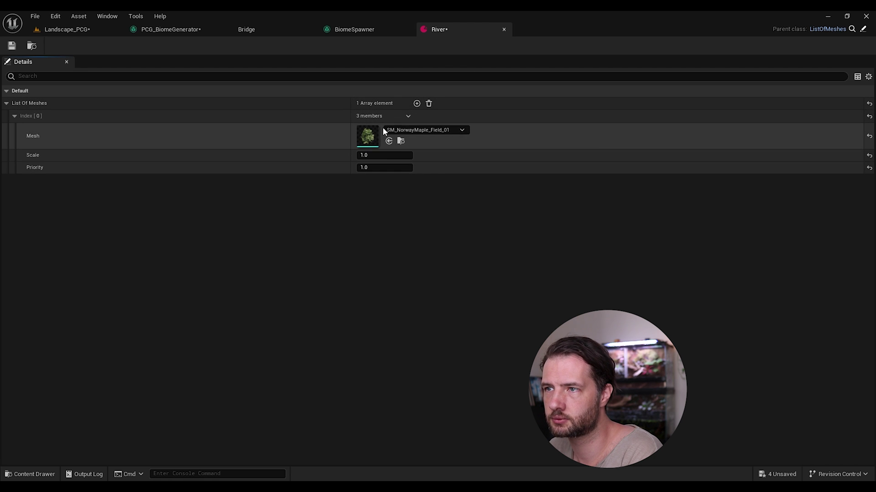
click(401, 130)
text(rock)
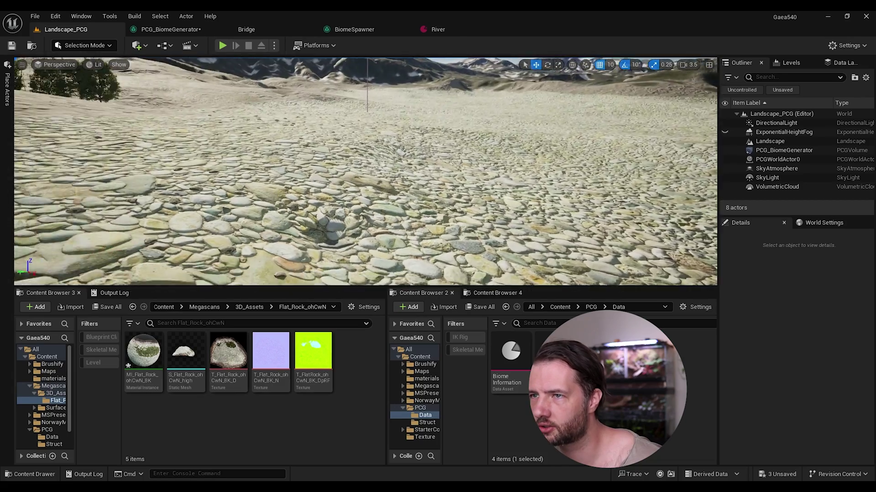
key(w)
right_drag(365, 172, 337, 194)
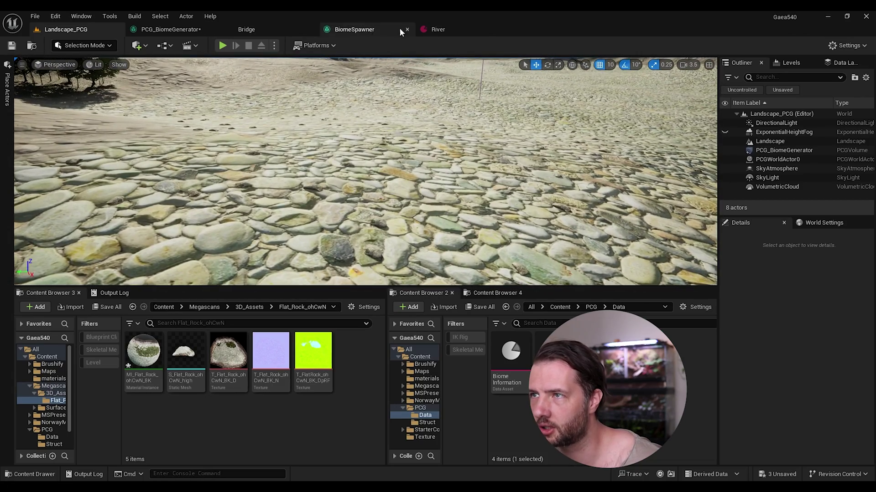
Step: Set the rock entry's scale to 10.0 and save the River asset
click(438, 29)
click(371, 167)
click(374, 155)
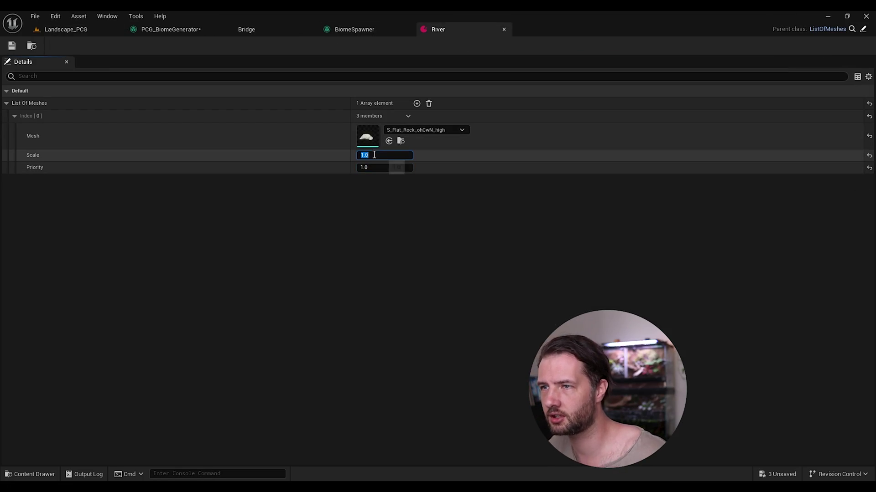
text(10)
key(Return)
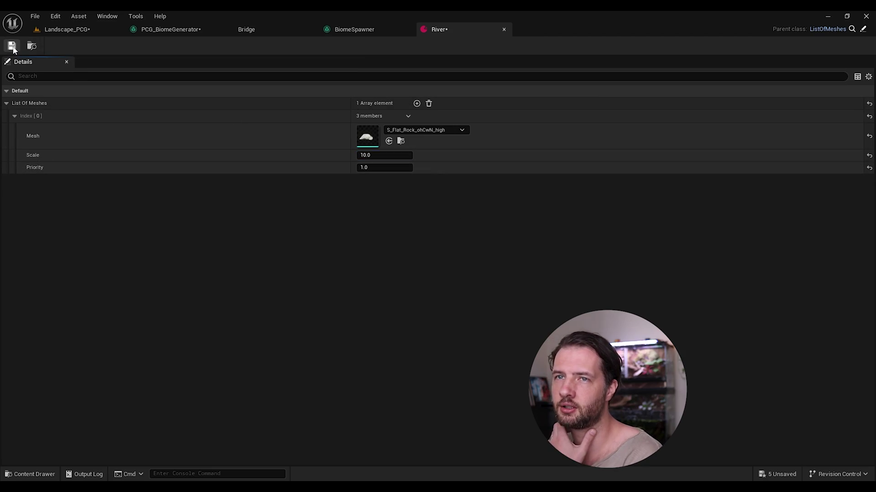
click(66, 29)
Step: Fly back over the level to view the flat rock field and trees from above
click(12, 46)
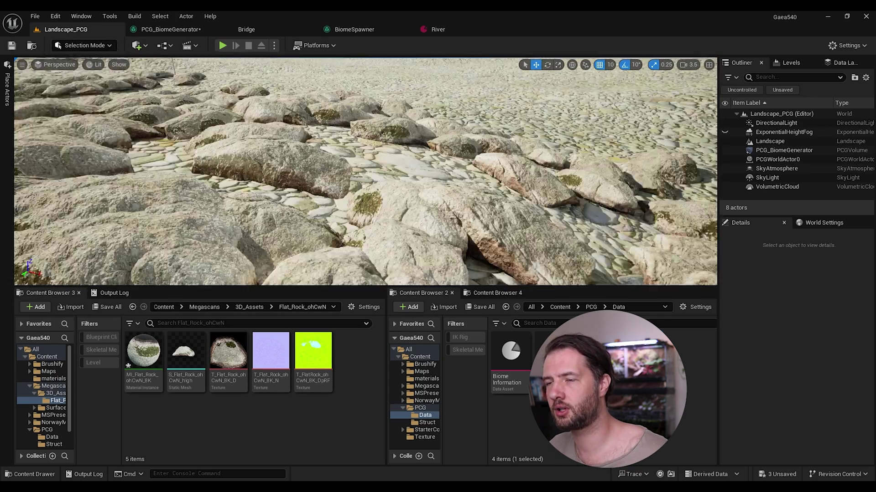
key(s)
scroll(372, 170, up, 4)
right_drag(372, 170, 390, 231)
key(s)
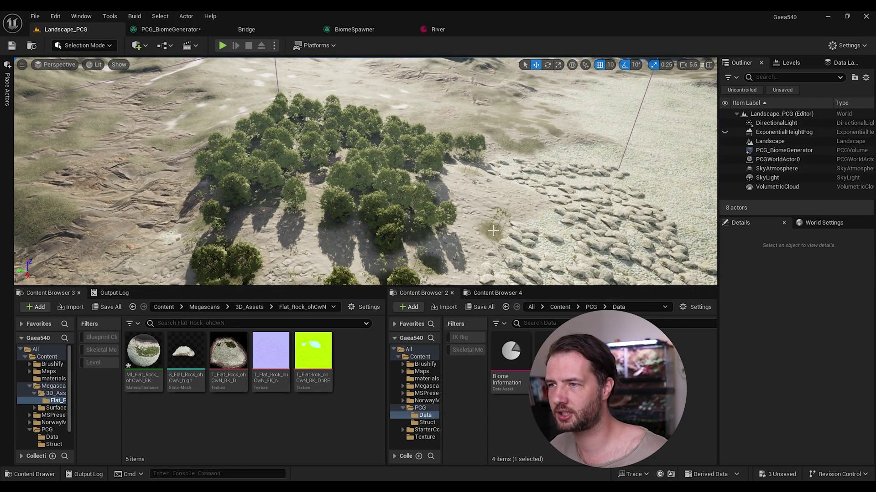
key(s)
scroll(366, 172, up, 6)
right_drag(365, 172, 394, 167)
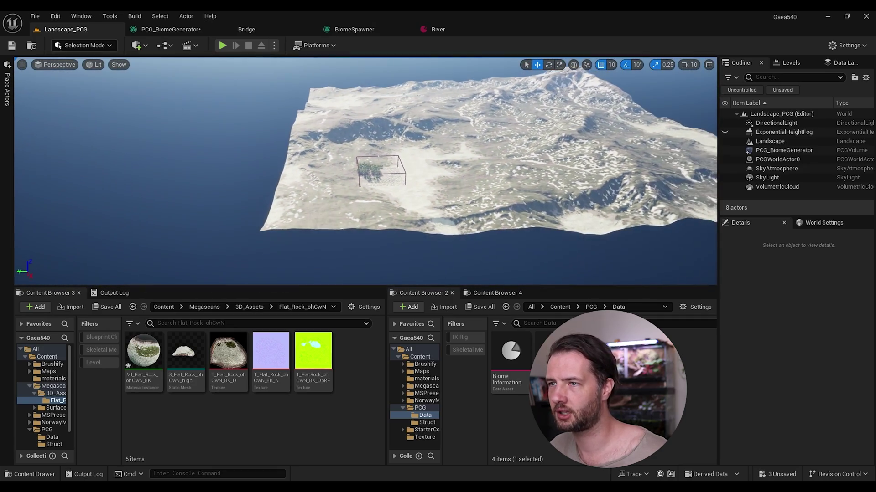
click(401, 174)
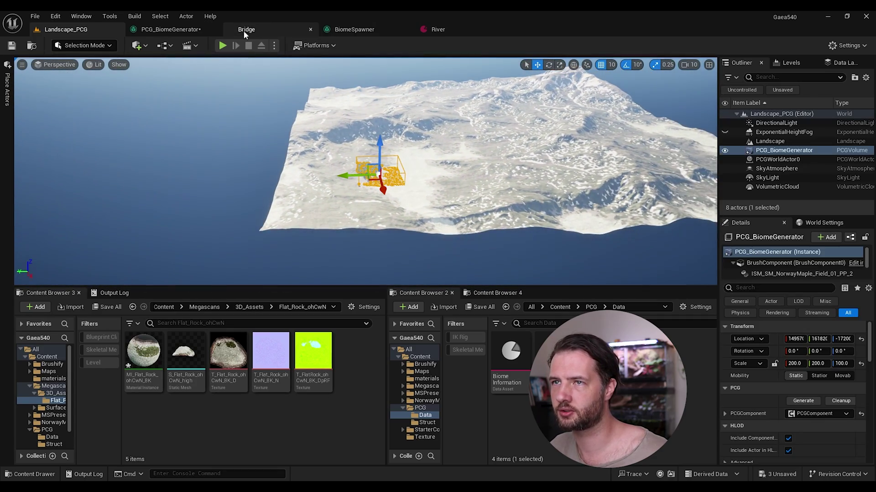
Step: Clean up the generated content and slide the PCG_BiomeGenerator volume to X 670
key(w)
right_drag(237, 150, 264, 156)
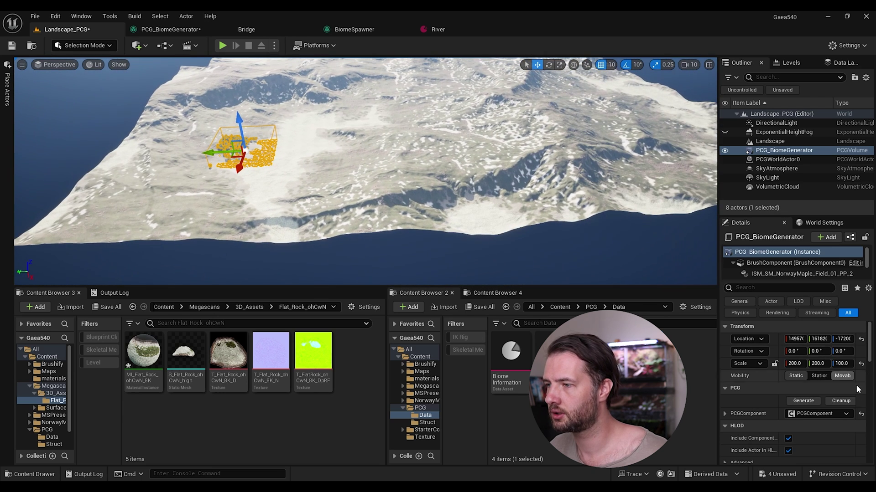
click(848, 401)
right_drag(438, 173, 444, 182)
key(s)
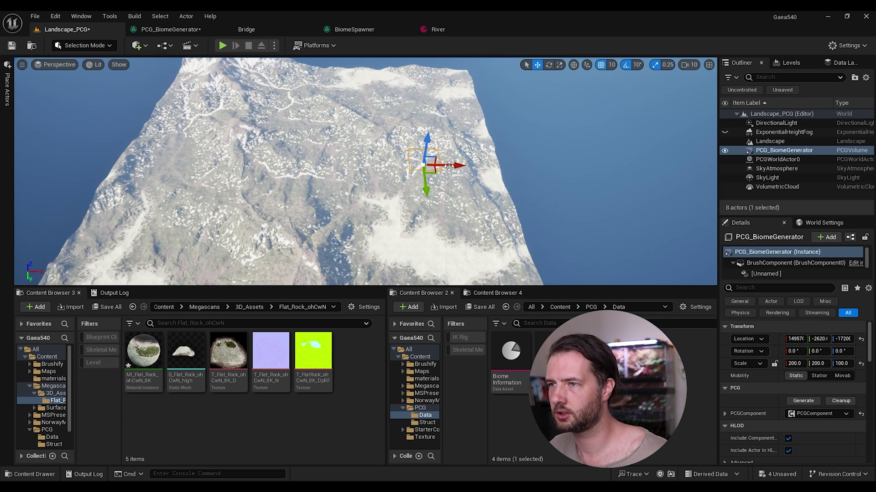
drag(449, 165, 381, 174)
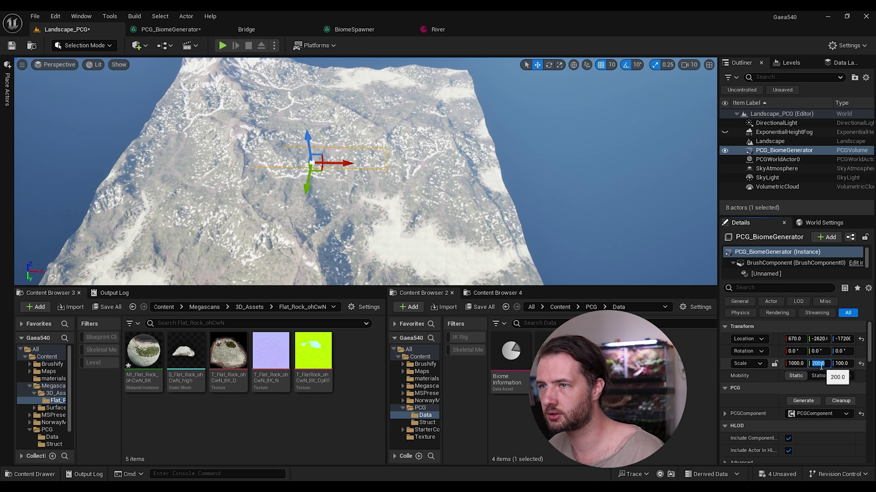
Step: Set the volume's X and Y scale to 3000
click(801, 363)
text(200)
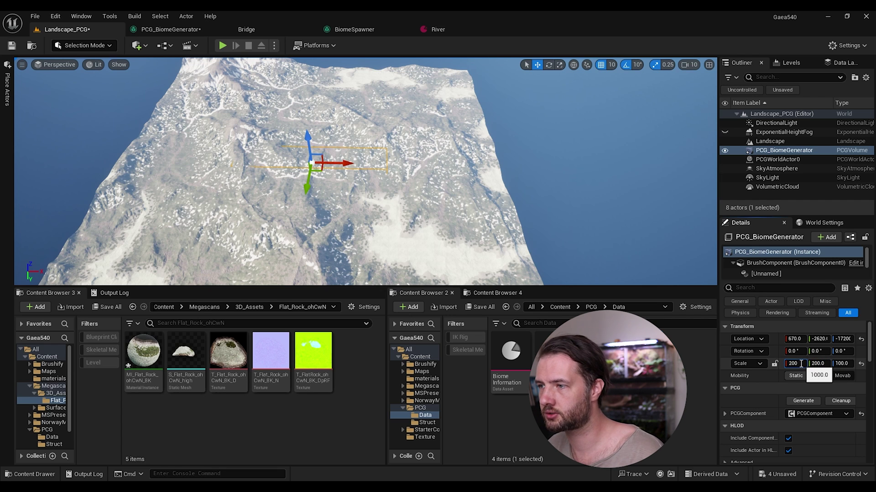
text(3000)
key(Return)
click(822, 363)
text(30)
key(Return)
Step: Raise the volume's Z scale to 500 so it spans the whole landscape
right_drag(475, 228, 304, 144)
right_drag(355, 179, 365, 178)
click(843, 363)
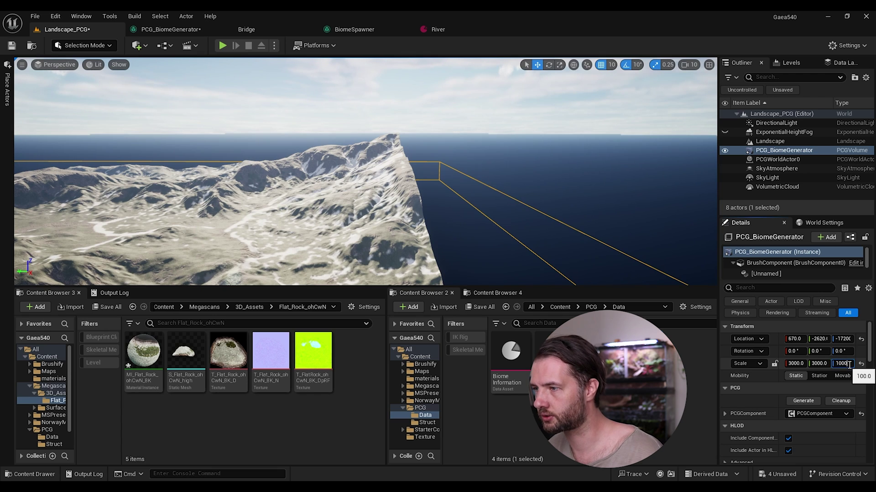
text(1000)
key(Return)
right_drag(365, 174, 351, 180)
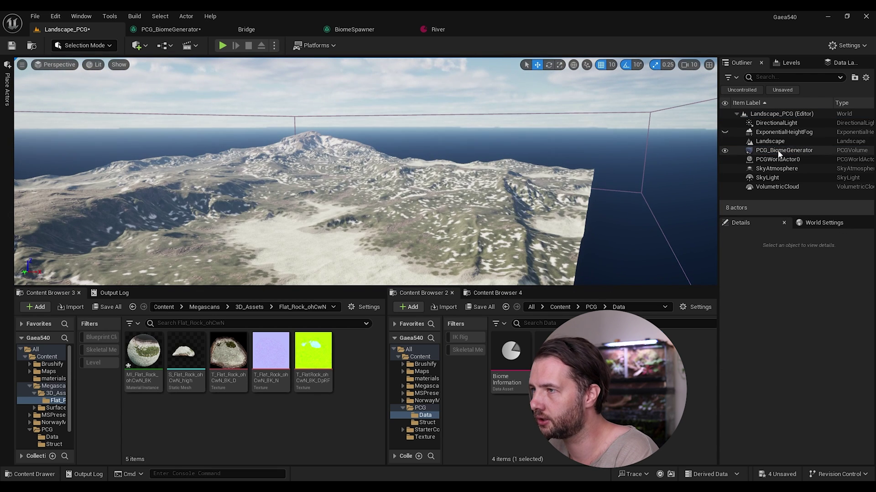
click(778, 153)
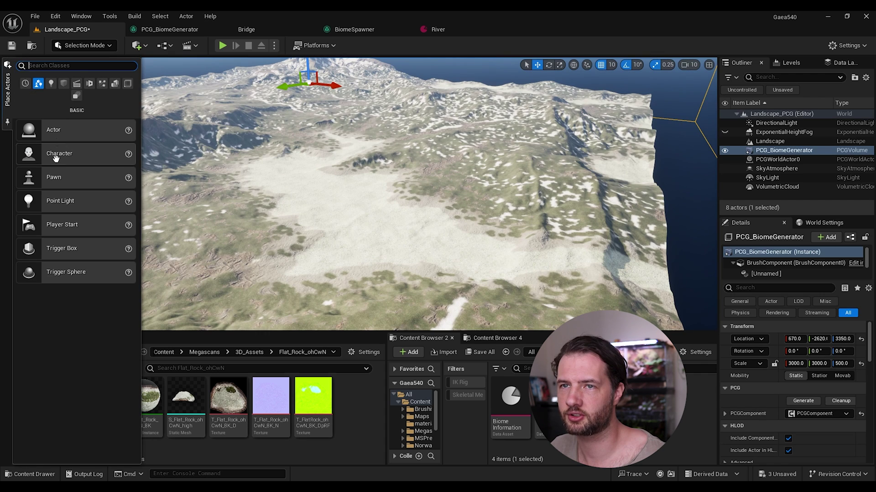
Step: Add a Plane scaled 5000 × 5000 × 1 and give Element 0 a water material
text(plan)
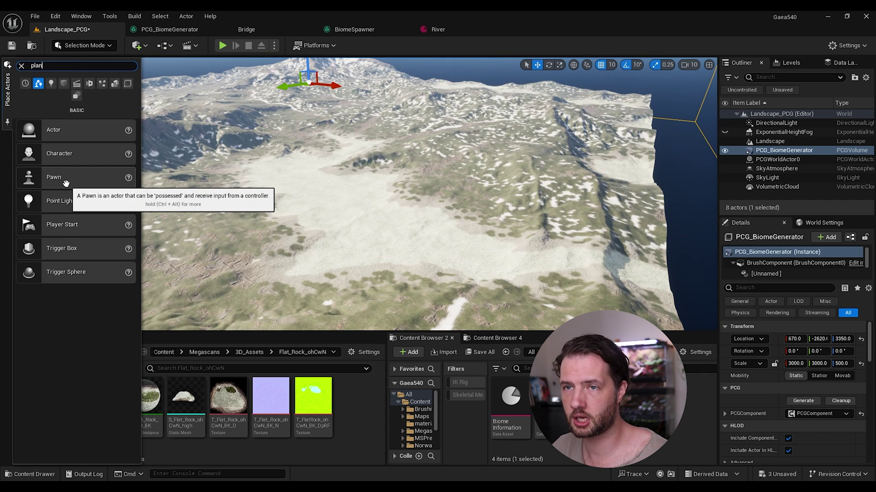
text(e)
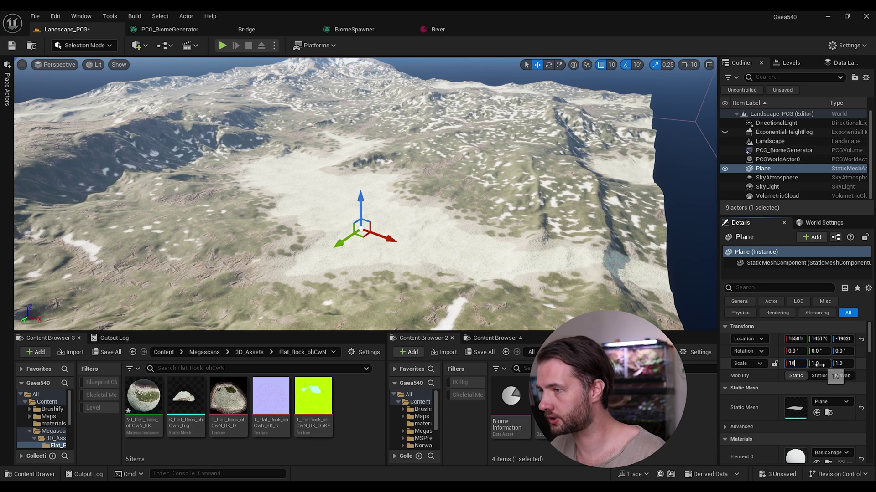
text(1000)
click(842, 363)
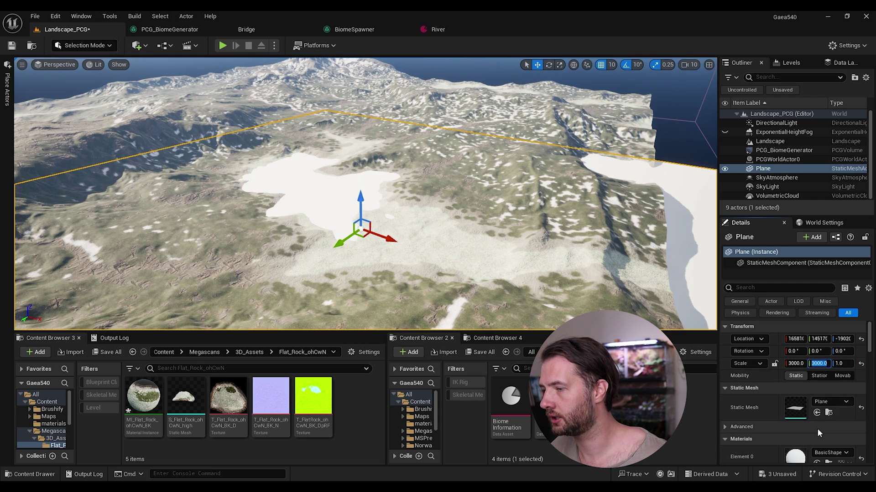
scroll(820, 433, down, 3)
click(829, 394)
text(water)
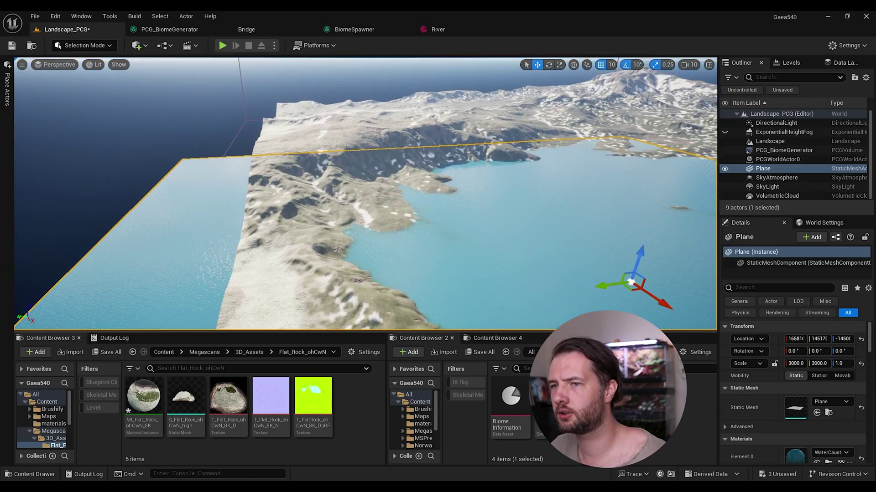
Step: Fly over the new lake and the slope beside it to inspect the result
mouse_move(365, 194)
right_down()
mouse_move(438, 194)
mouse_move(392, 219)
mouse_move(364, 201)
right_up()
right_drag(364, 194, 297, 207)
right_drag(364, 194, 241, 219)
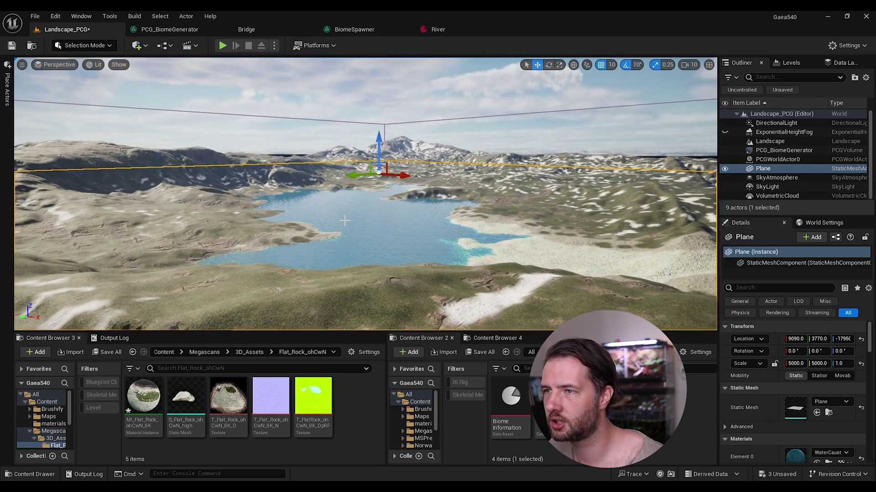
key(Escape)
right_drag(365, 226, 414, 176)
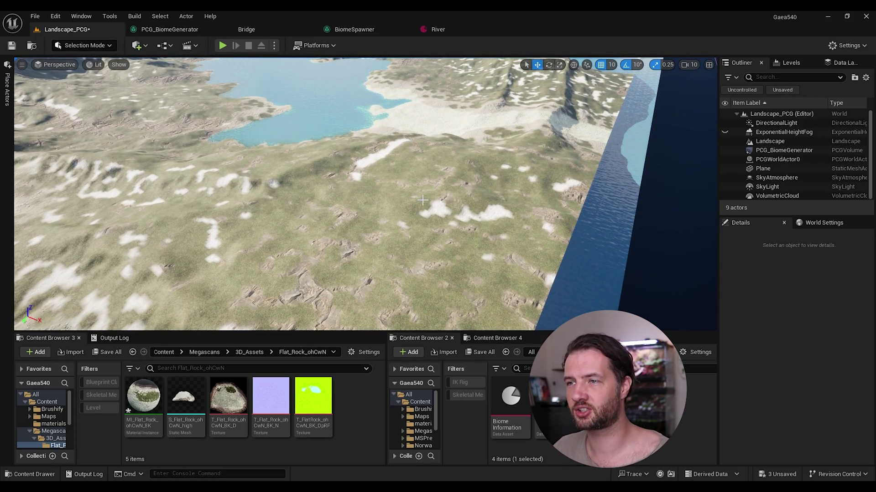
Step: Switch to Landscape mode with the Paint tool active
right_drag(336, 171, 338, 175)
right_drag(382, 226, 382, 226)
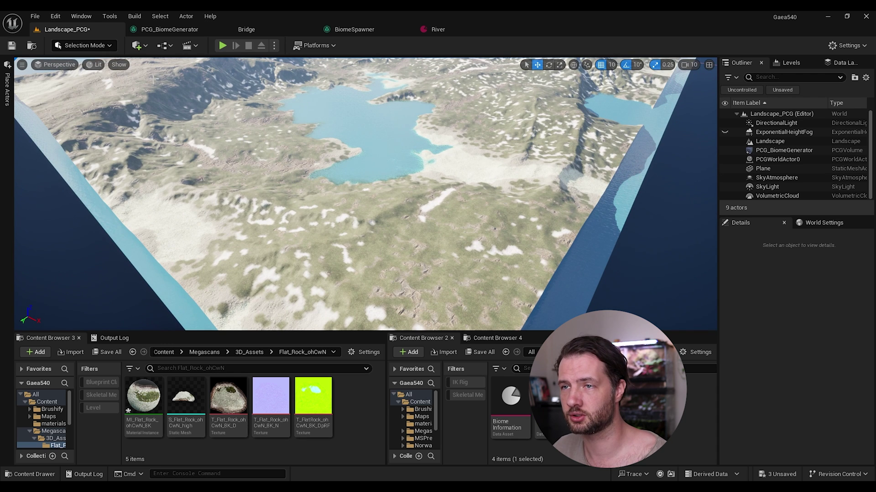
click(88, 46)
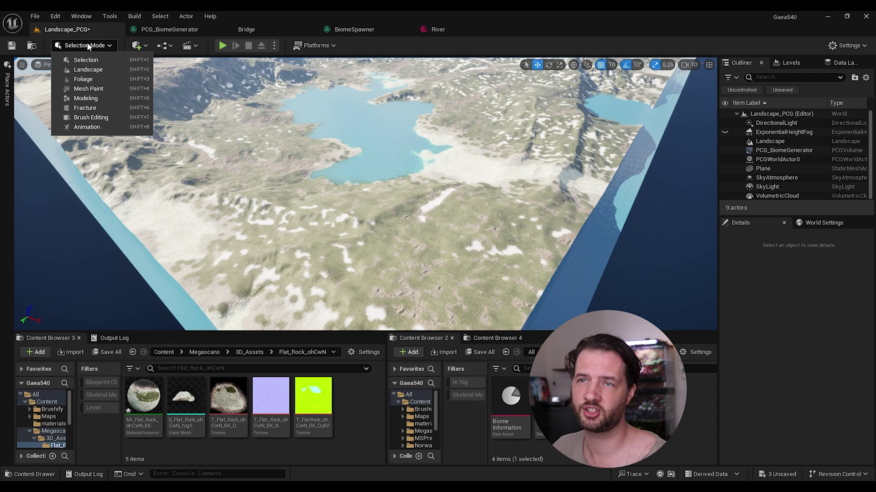
click(90, 71)
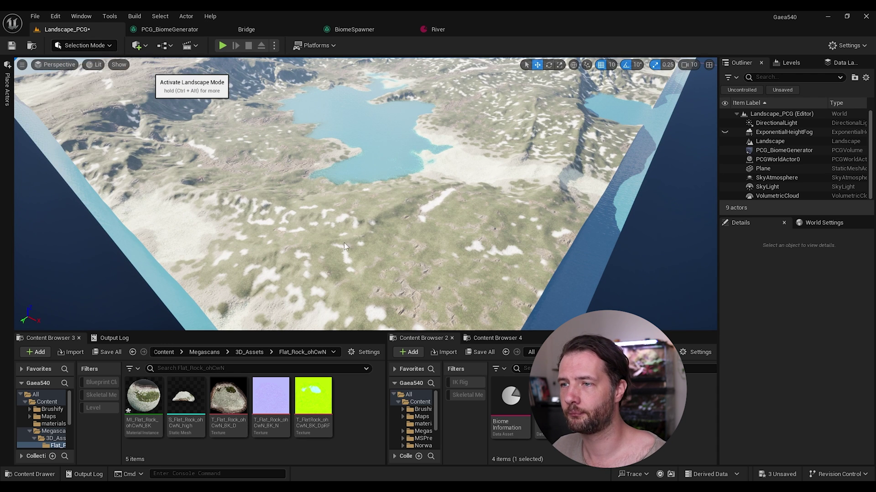
key(shift+2)
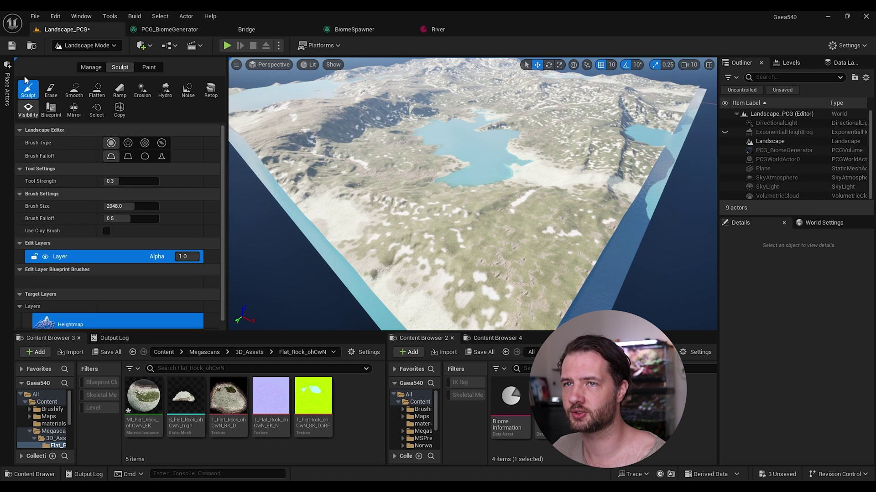
click(149, 68)
Step: Paint the Rock layer across the lower landscape at brush size 8192, strength 1.0
scroll(69, 260, down, 3)
click(47, 273)
click(48, 247)
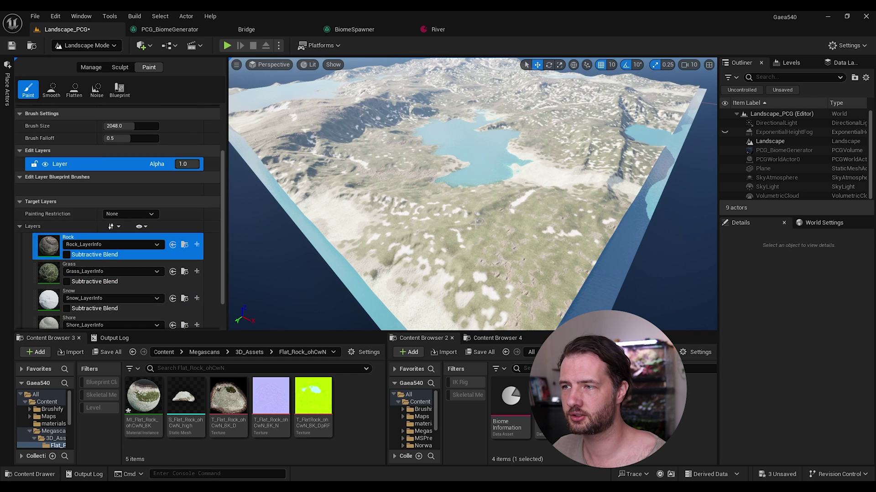
scroll(113, 181, up, 3)
drag(119, 199, 152, 201)
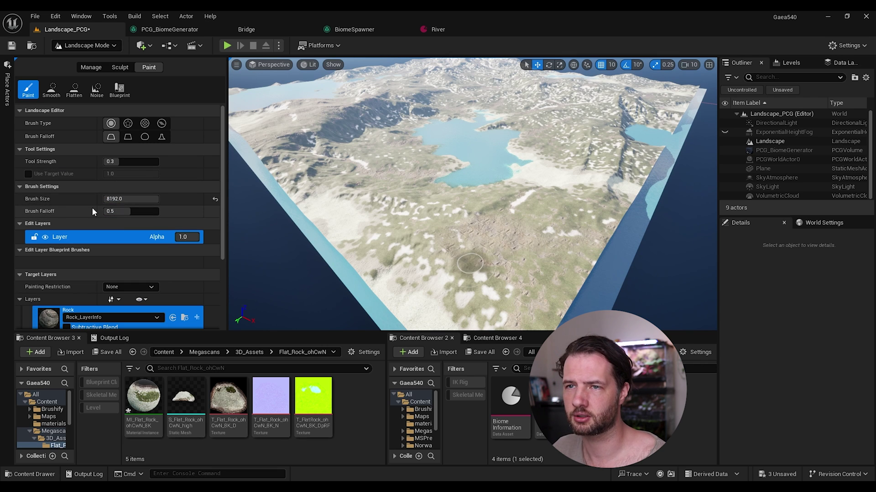
drag(121, 162, 155, 163)
mouse_move(575, 242)
mouse_down()
mouse_move(531, 235)
mouse_move(424, 245)
mouse_move(474, 306)
mouse_up()
mouse_move(511, 310)
mouse_down()
mouse_move(472, 310)
mouse_move(392, 235)
mouse_move(446, 254)
mouse_move(384, 240)
mouse_move(449, 200)
mouse_move(424, 191)
mouse_up()
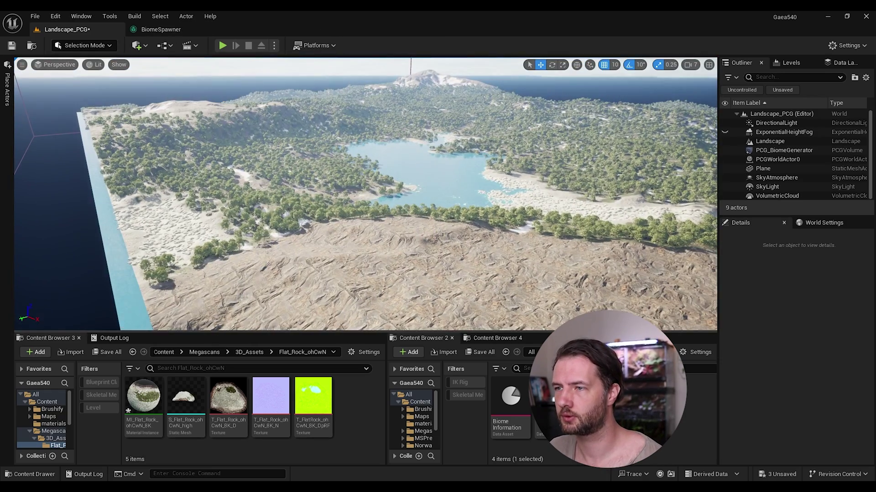
Step: Fly down over the painted rocky ground toward the trees
right_drag(364, 194, 364, 167)
key(w)
key(w)
right_drag(365, 251, 361, 255)
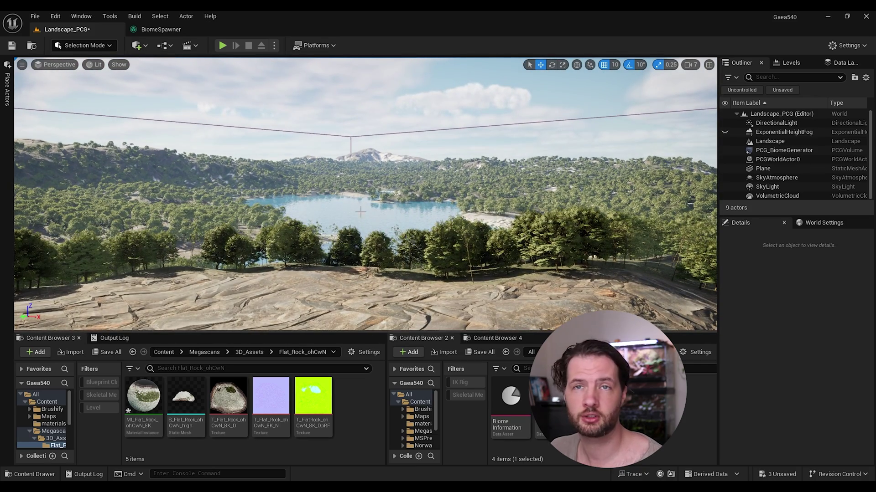
key(w)
mouse_move(434, 252)
right_down()
mouse_move(468, 260)
mouse_move(444, 247)
right_up()
key(s)
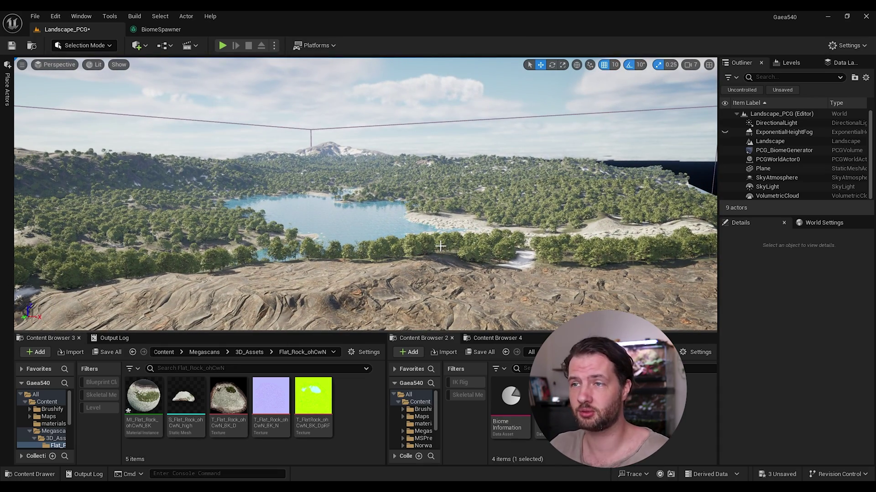
Step: Inspect the rocky lake shore, then view the BiomeSpawner graph
key(w)
right_drag(444, 247, 445, 279)
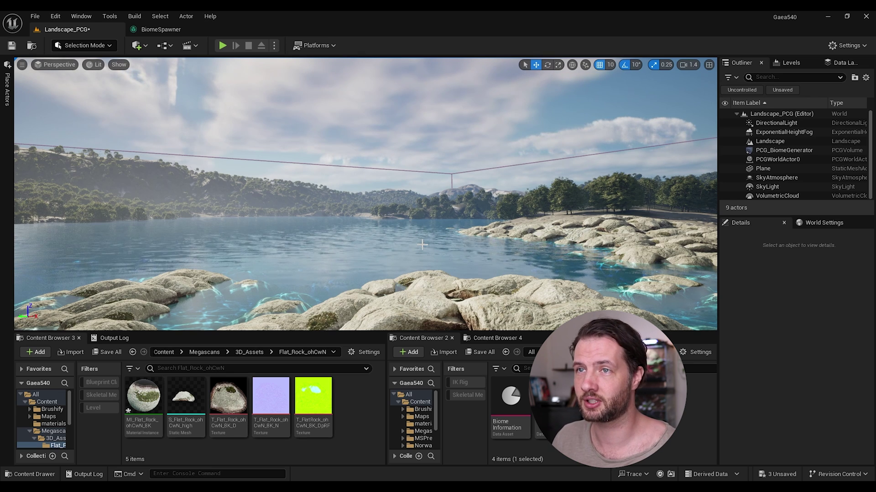
click(181, 36)
right_drag(349, 148, 381, 166)
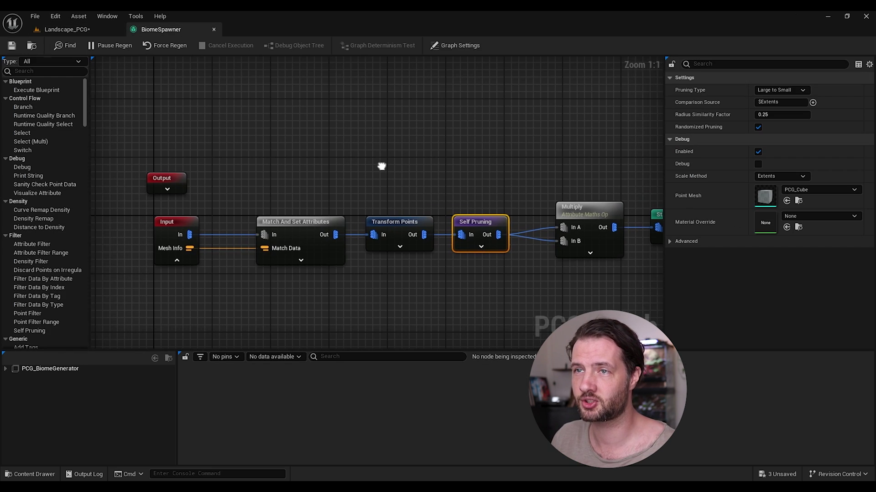
Step: Open the PCG_BiomeGenerator graph and check which asset its Grass parameter uses
click(67, 30)
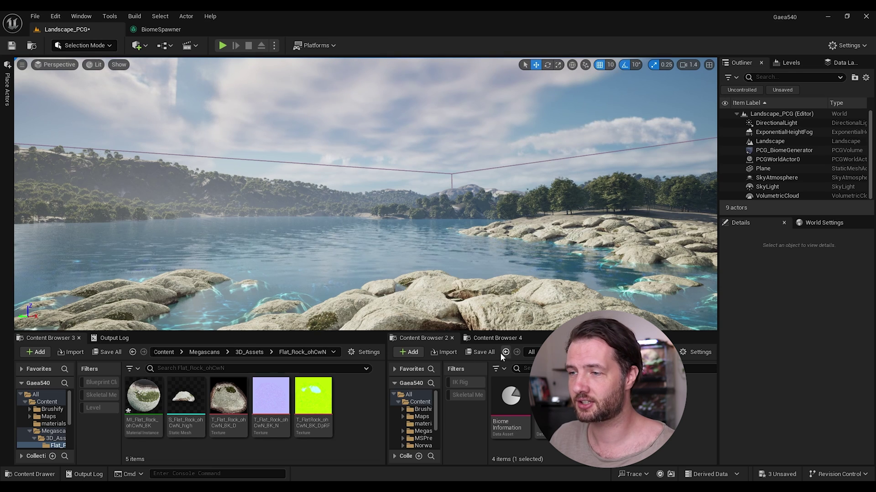
click(591, 352)
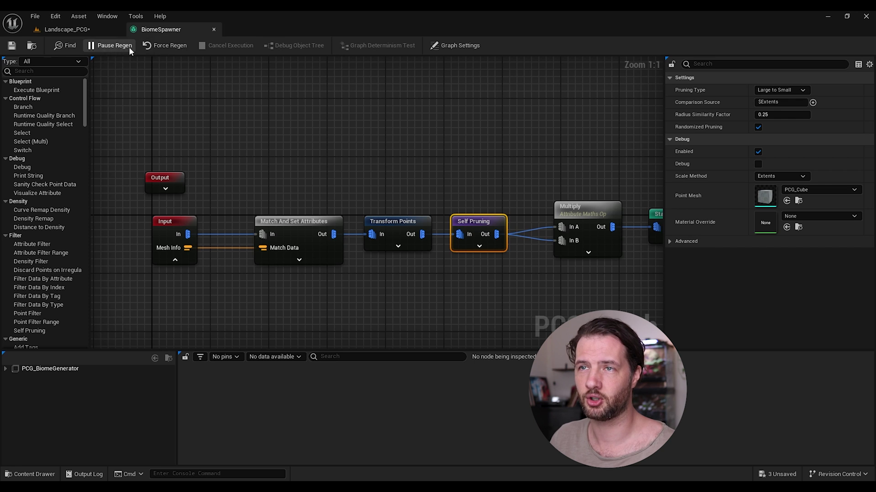
click(82, 30)
double_click(639, 402)
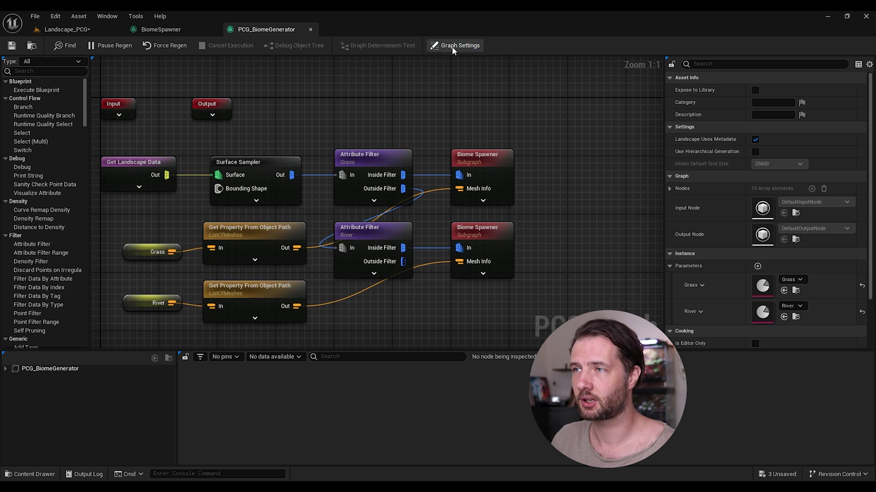
click(798, 280)
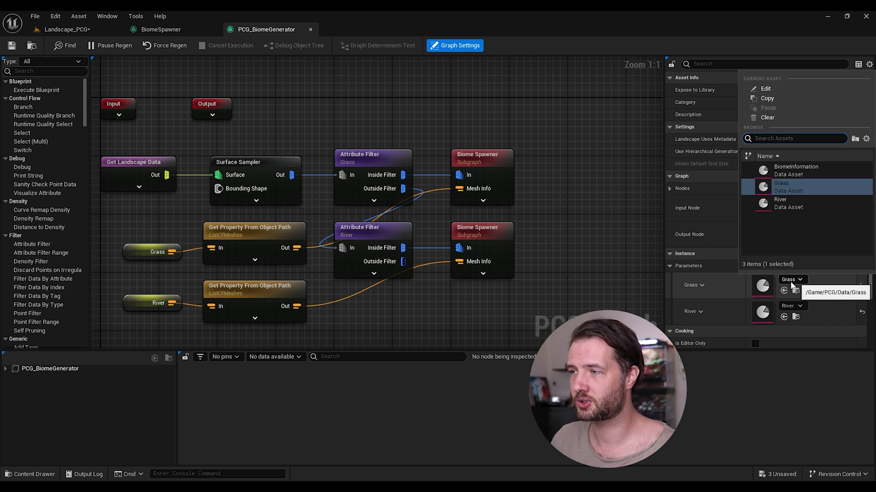
Step: Return to the Landscape_PCG level and save it
right_drag(331, 155, 339, 110)
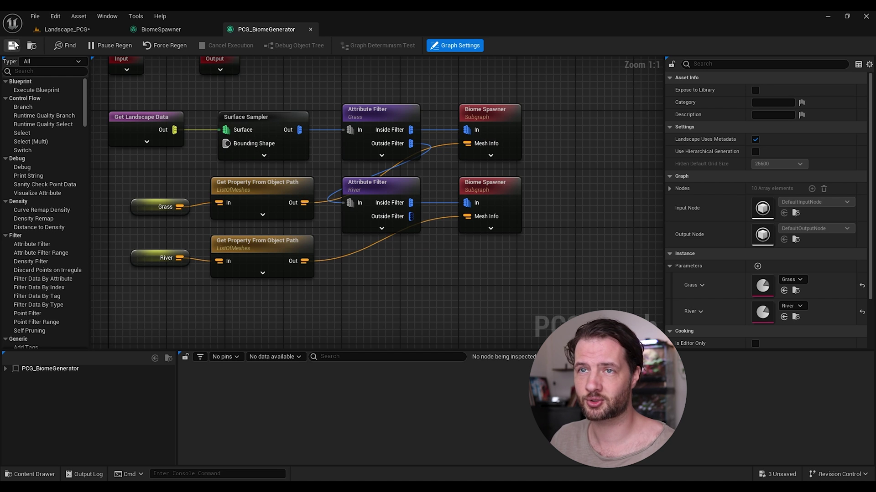
click(69, 29)
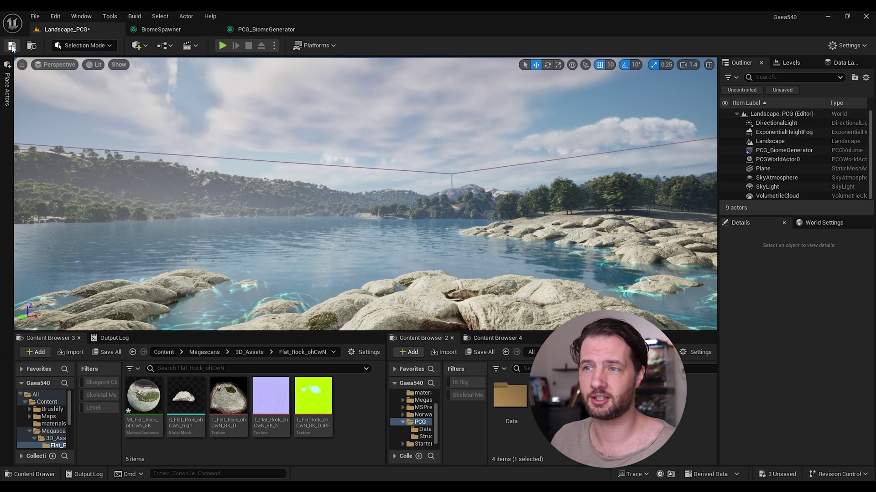
key(ctrl+s)
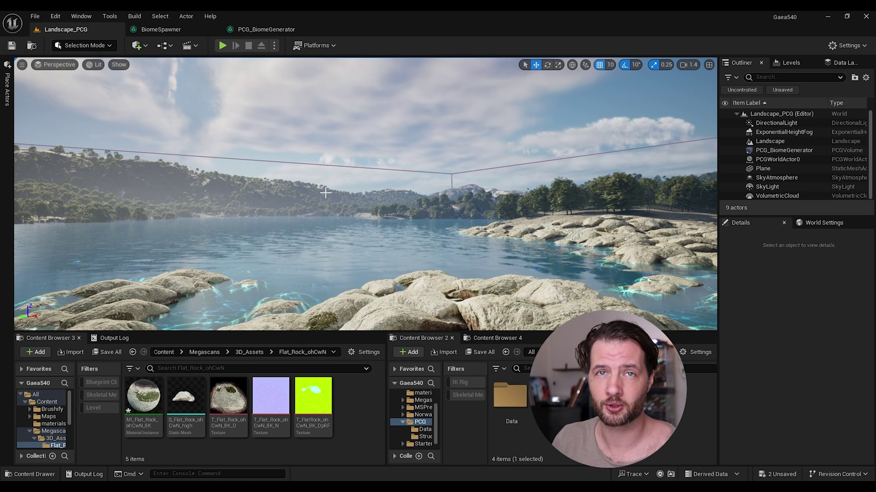